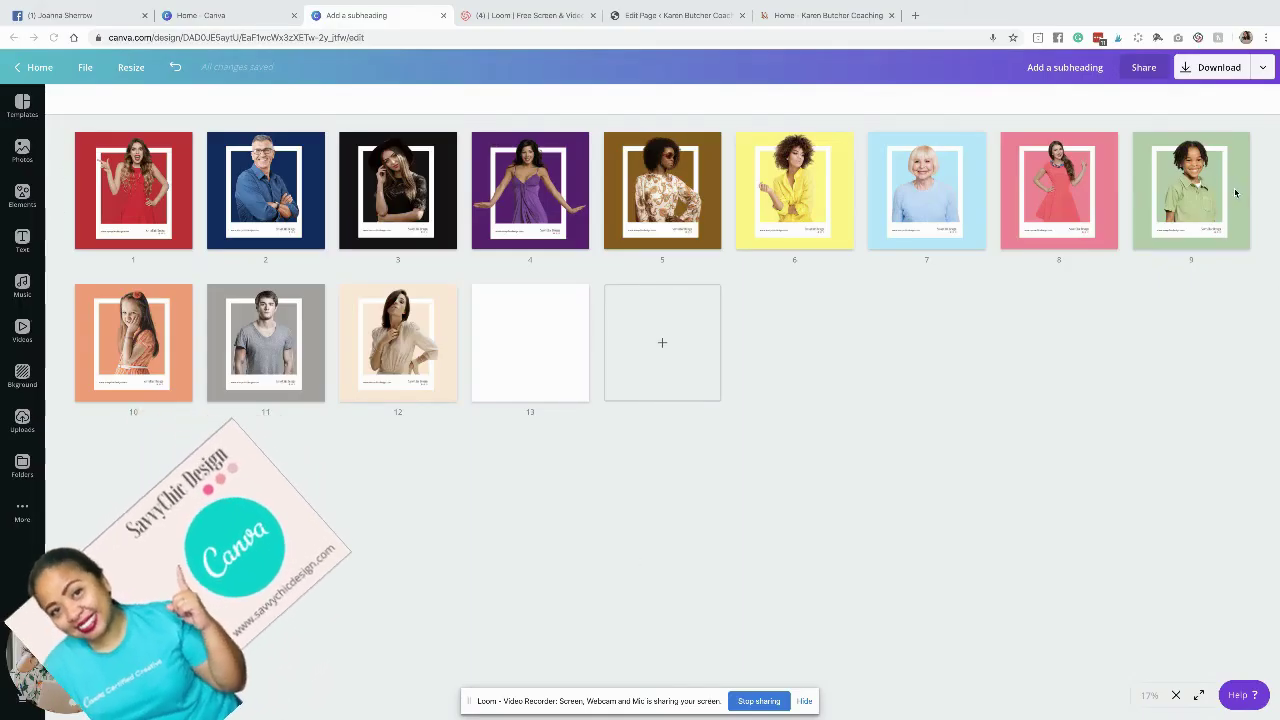
# Return to the editor, collapse the photos panel and scroll up through the framed pages
pyautogui.click(1176, 698)
pyautogui.scroll(10, 1176, 698)
pyautogui.scroll(10, 770, 413)
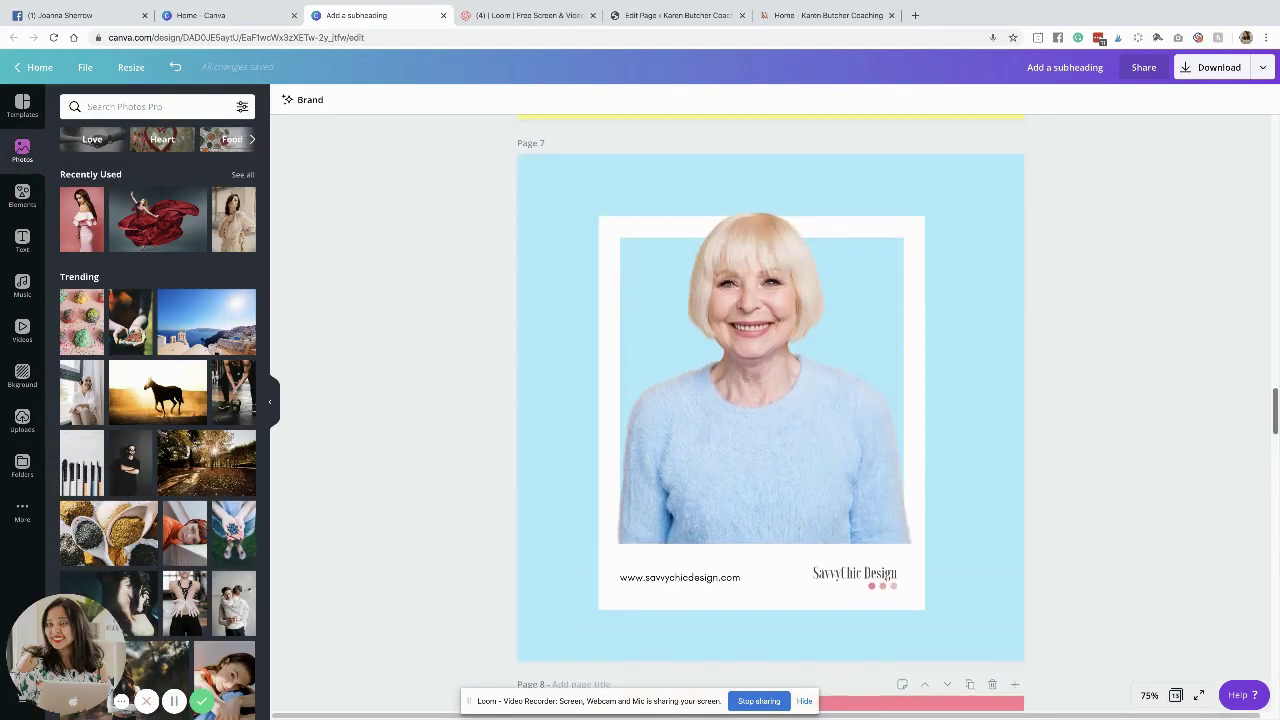
pyautogui.scroll(2, 289, 491)
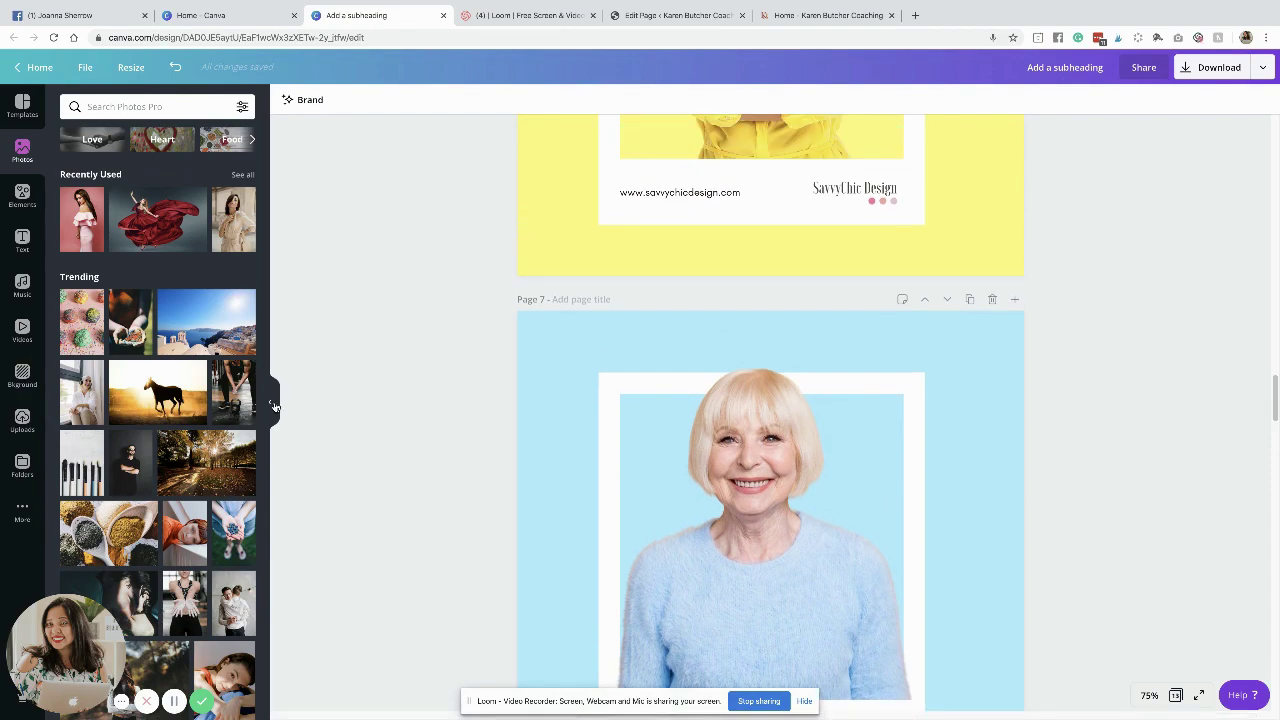
pyautogui.click(273, 405)
pyautogui.scroll(15, 658, 413)
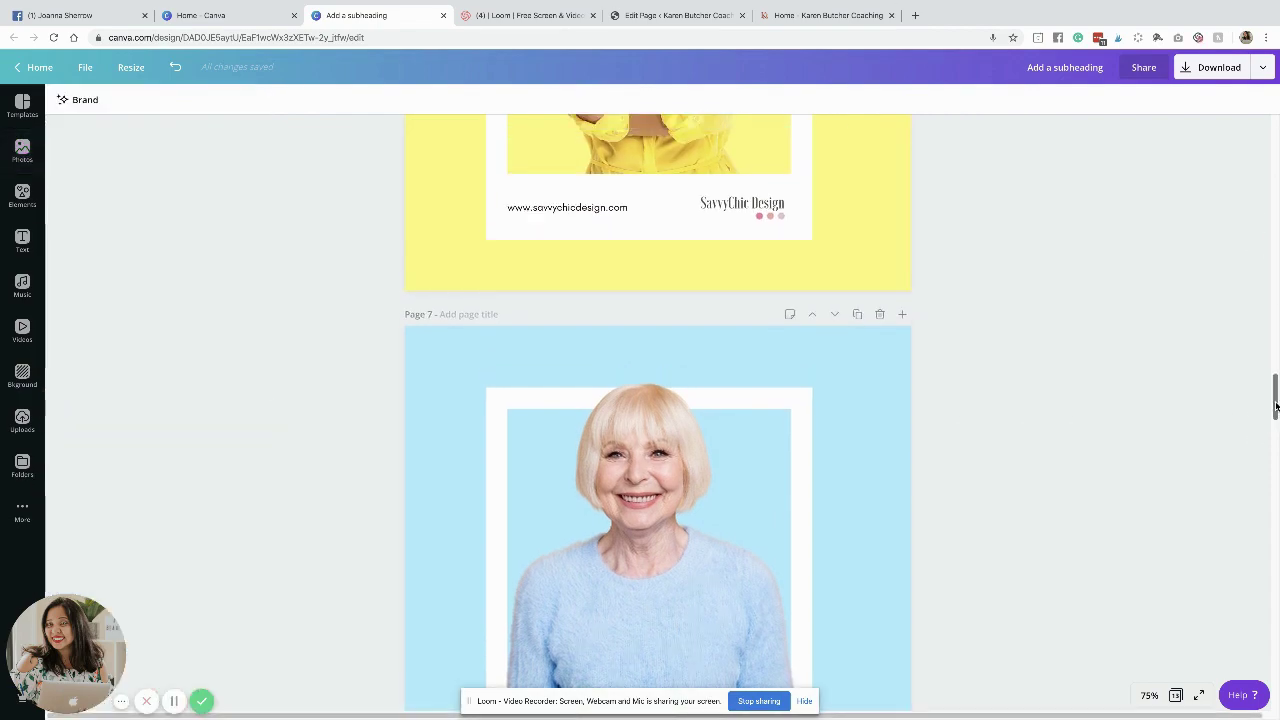
pyautogui.scroll(8, 658, 413)
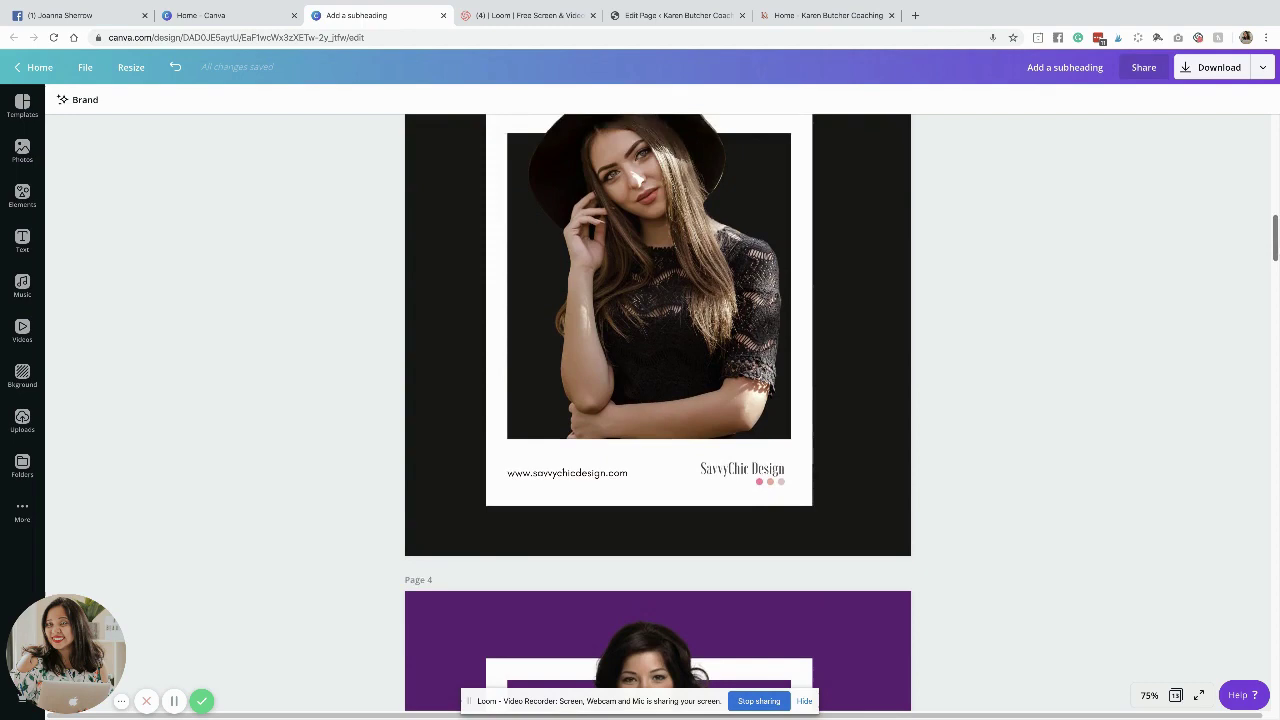
pyautogui.scroll(4, 658, 413)
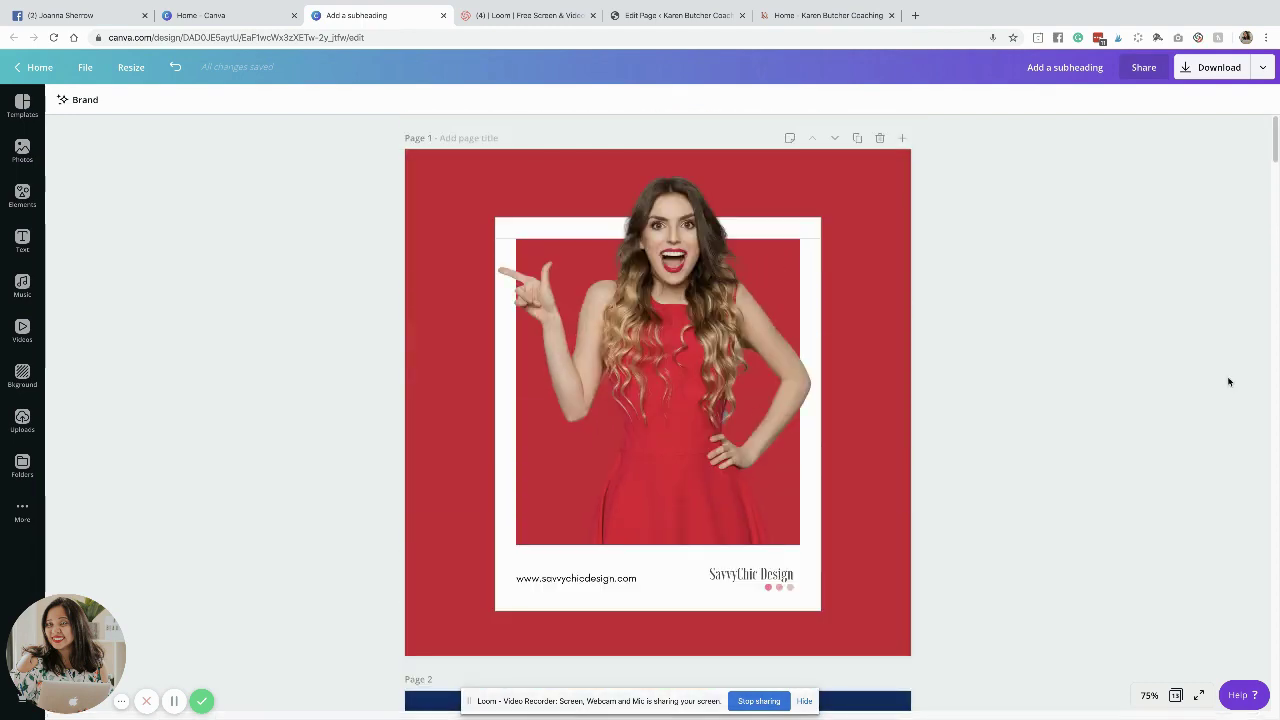
# Select the blank page 13 in the page grid and scroll down to it in the editor
pyautogui.click(1177, 696)
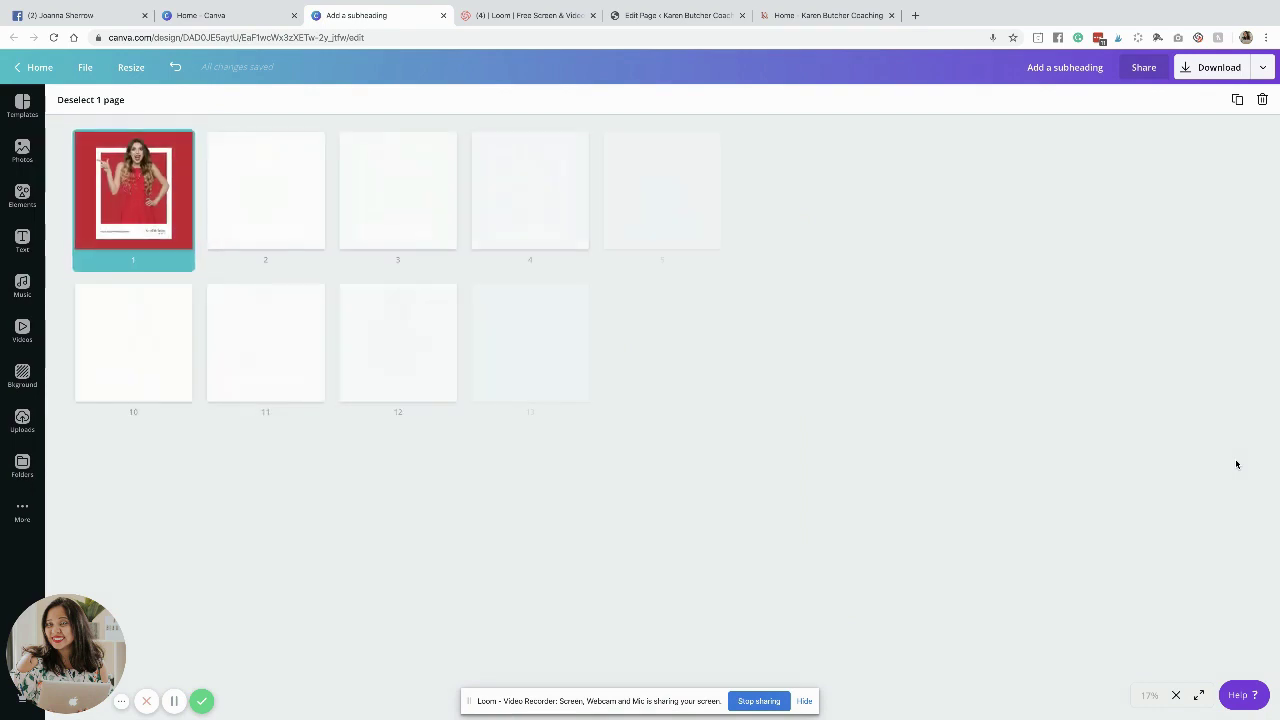
pyautogui.keyDown('shift'); pyautogui.click(525, 348); pyautogui.keyUp('shift')
pyautogui.click(1172, 696)
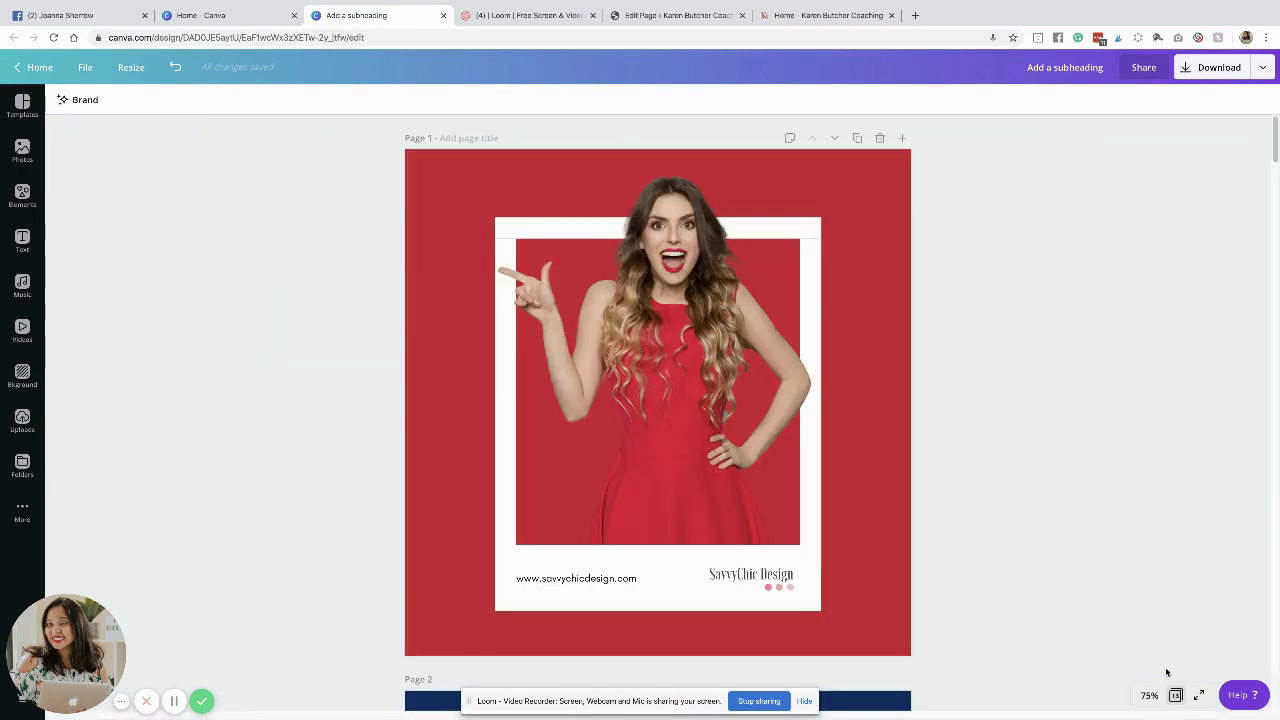
pyautogui.moveTo(1273, 155); pyautogui.dragTo(1274, 685)
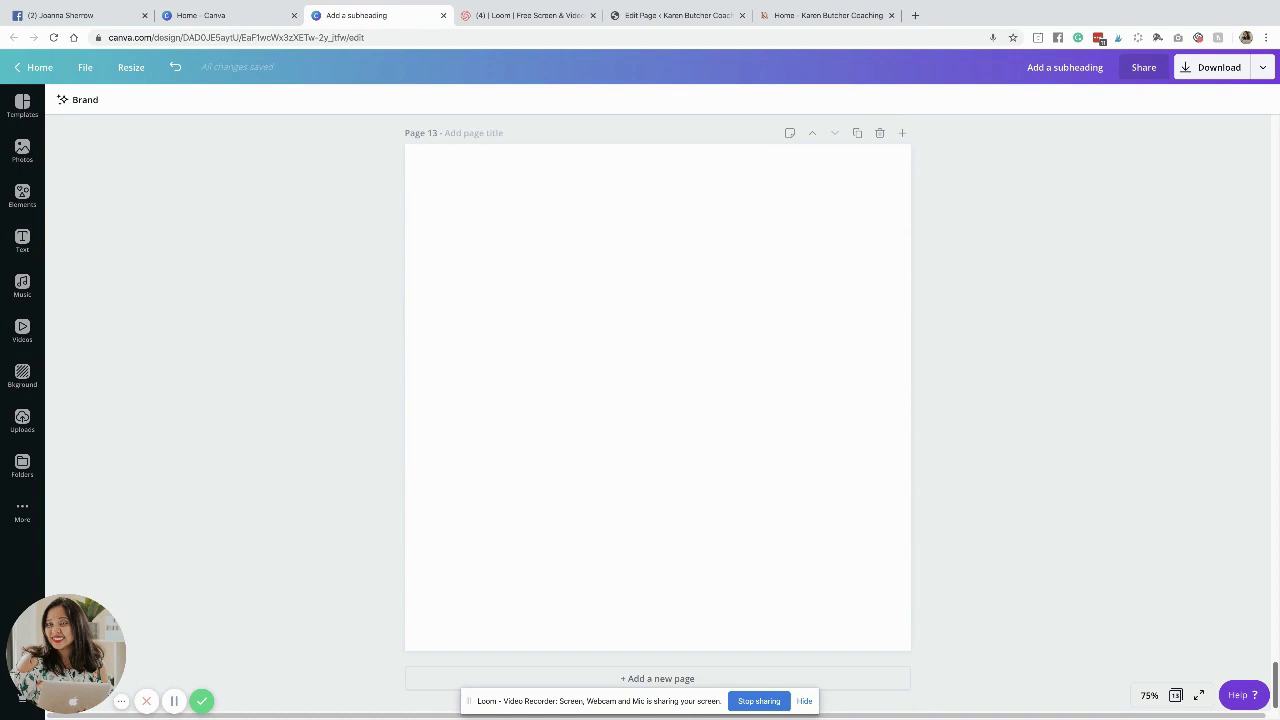
# Search the stock photo library for 'dress'
pyautogui.click(23, 150)
pyautogui.click(136, 107)
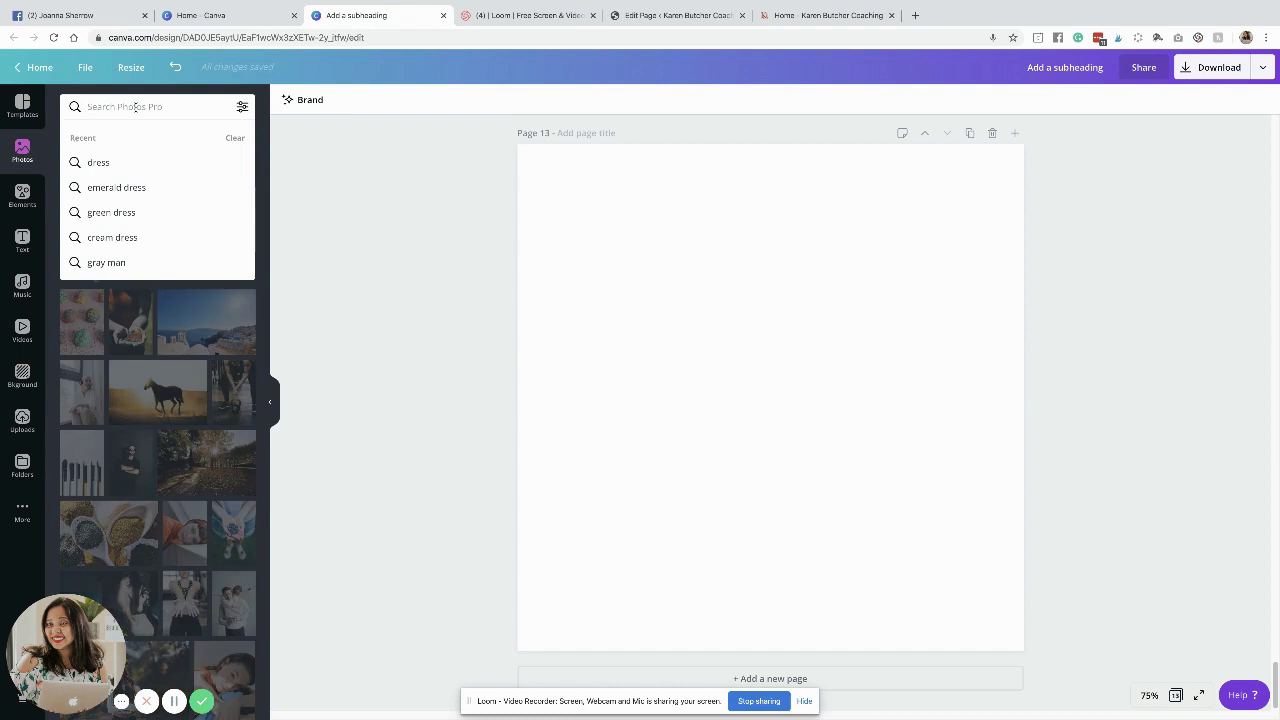
pyautogui.click(140, 162)
pyautogui.click(137, 104)
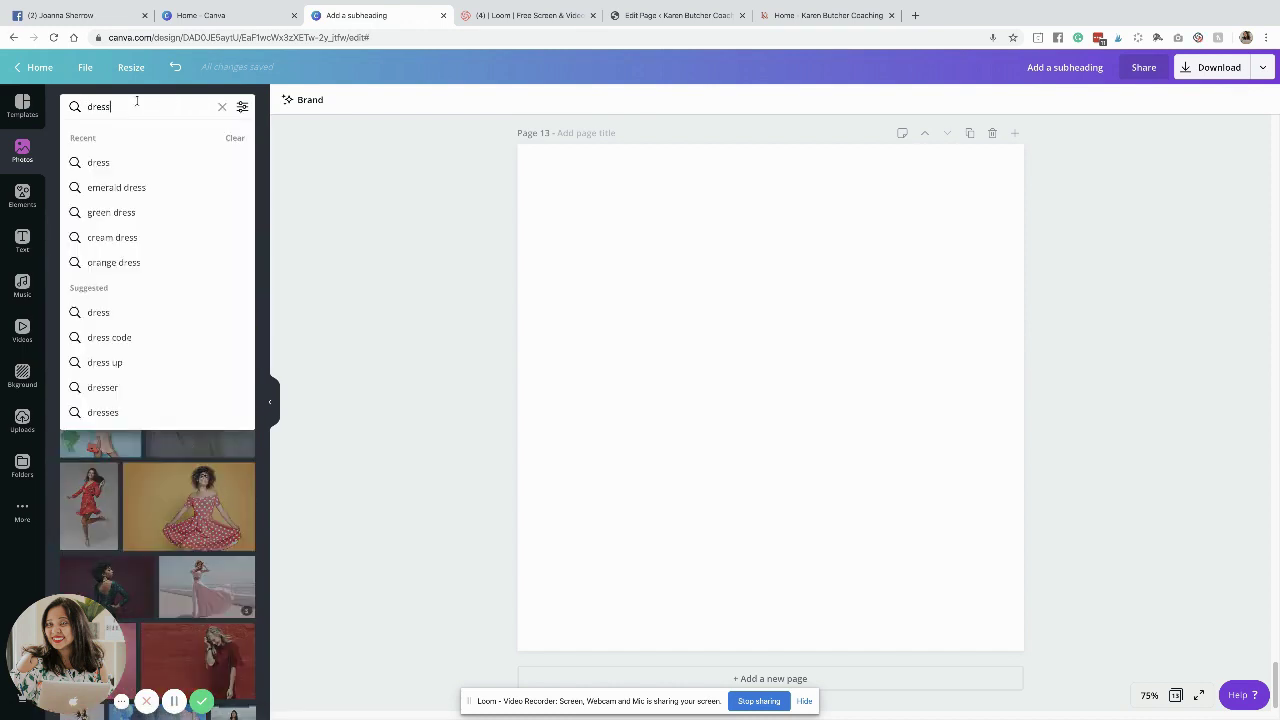
pyautogui.press('BackSpace')
pyautogui.press('BackSpace')
pyautogui.press('BackSpace')
pyautogui.press('BackSpace')
pyautogui.write('ress')
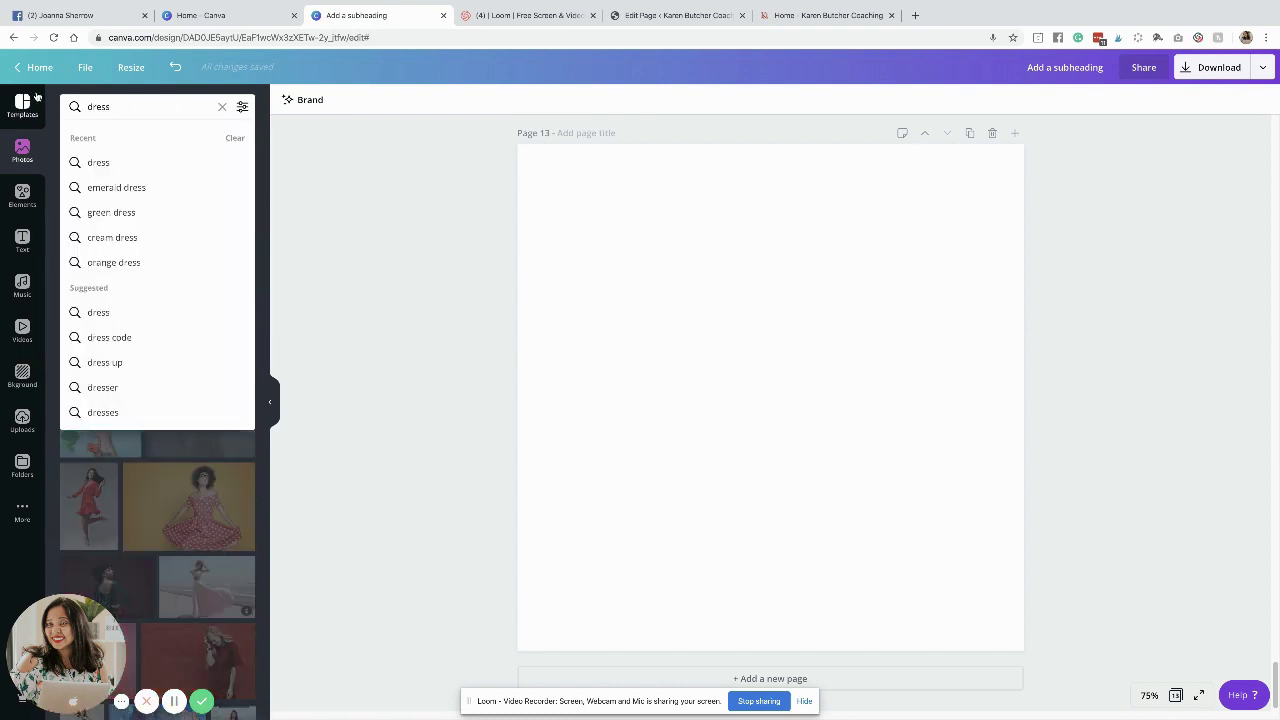
pyautogui.press('Return')
# Add the pink off-shoulder dress photo to page 13 and enlarge it
pyautogui.scroll(-3, 126, 300)
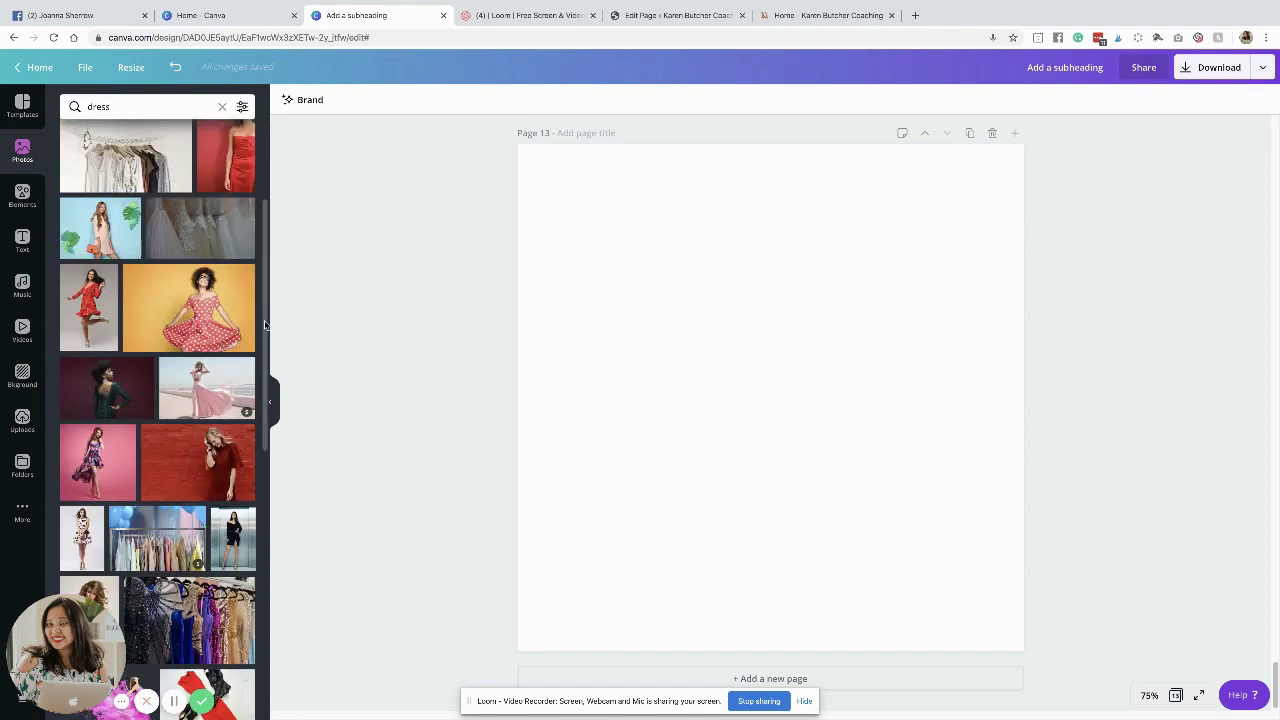
pyautogui.scroll(-5, 268, 292)
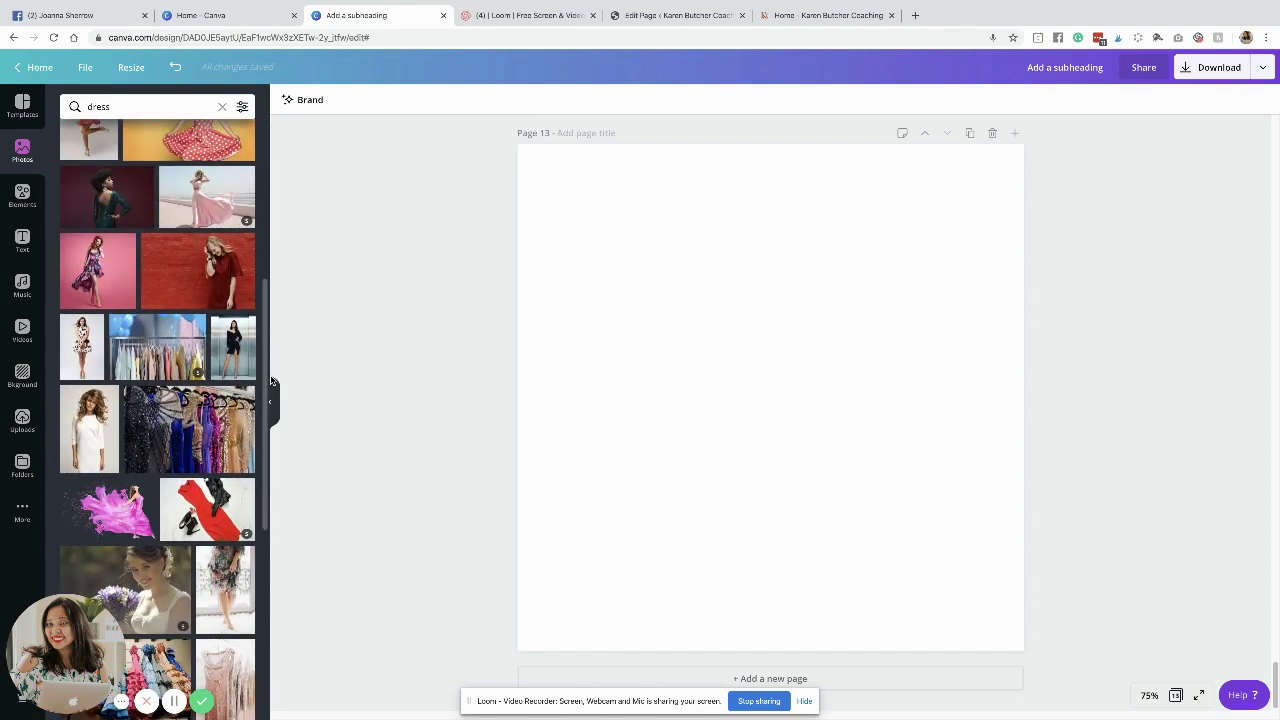
pyautogui.moveTo(285, 472); pyautogui.dragTo(285, 646)
pyautogui.scroll(-4, 285, 646)
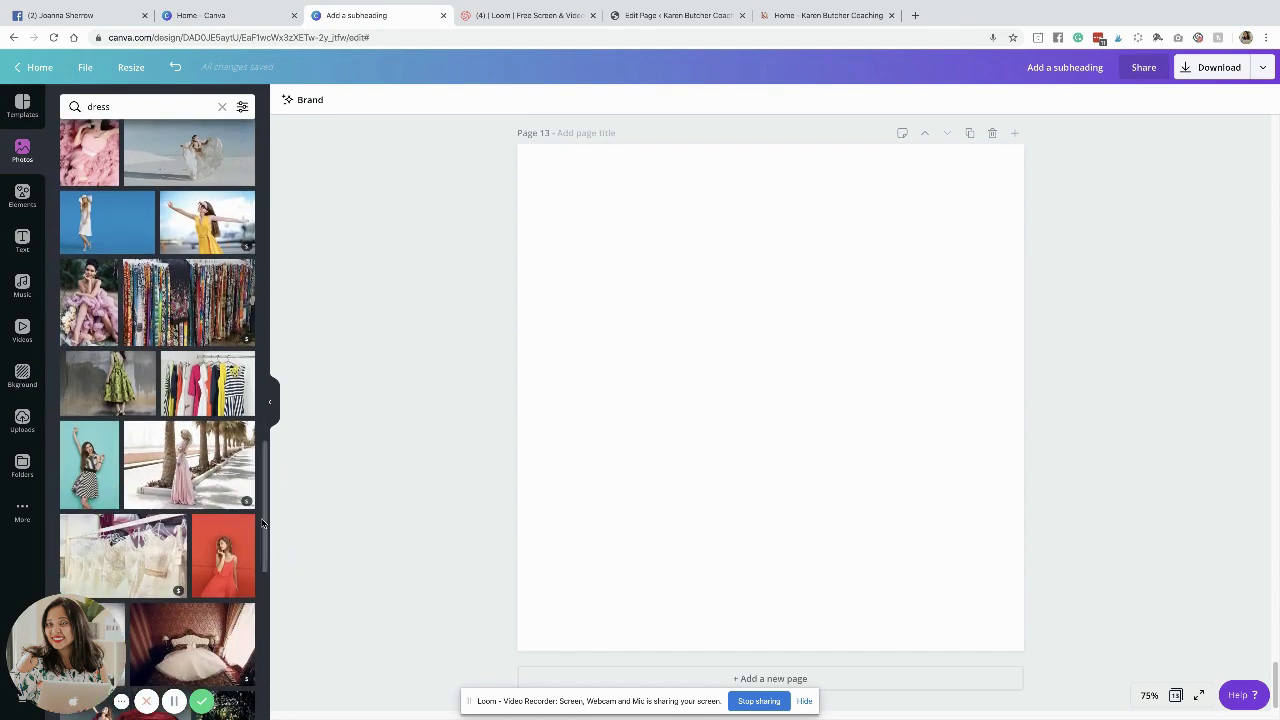
pyautogui.moveTo(265, 522); pyautogui.dragTo(268, 605)
pyautogui.scroll(-8, 260, 600)
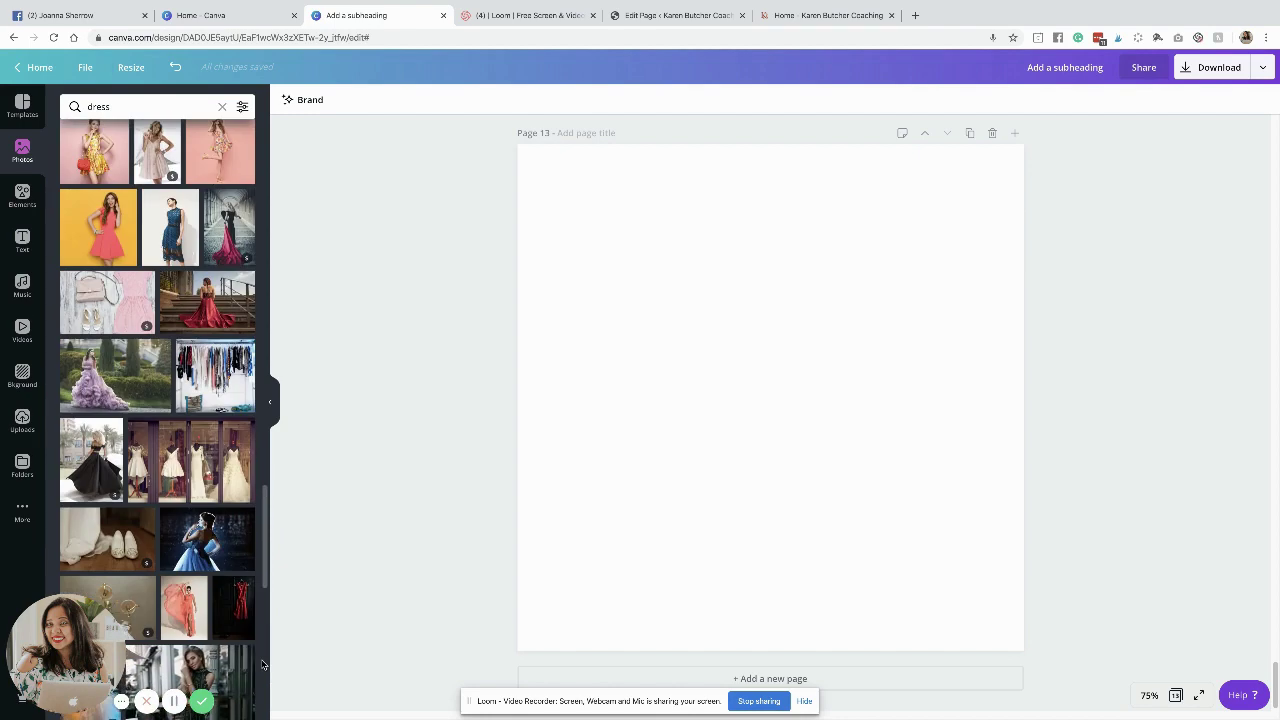
pyautogui.moveTo(262, 576); pyautogui.dragTo(269, 664)
pyautogui.moveTo(265, 613); pyautogui.dragTo(270, 700)
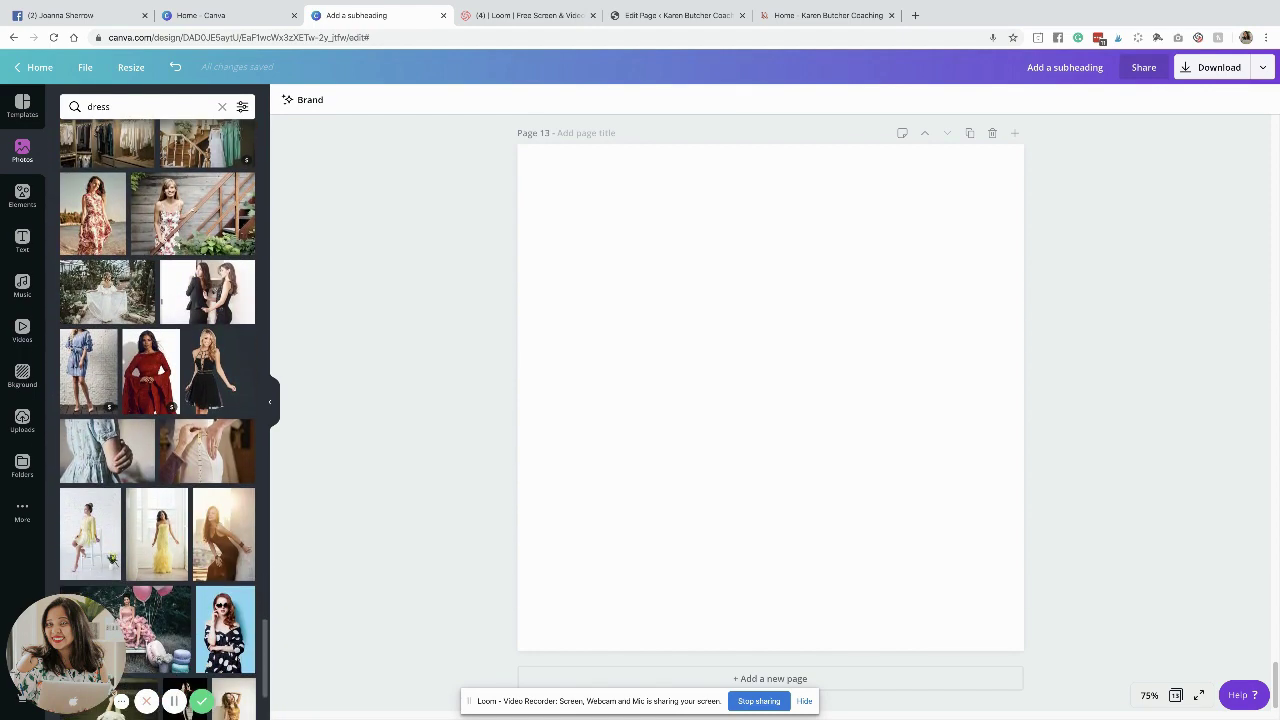
pyautogui.scroll(-5, 248, 590)
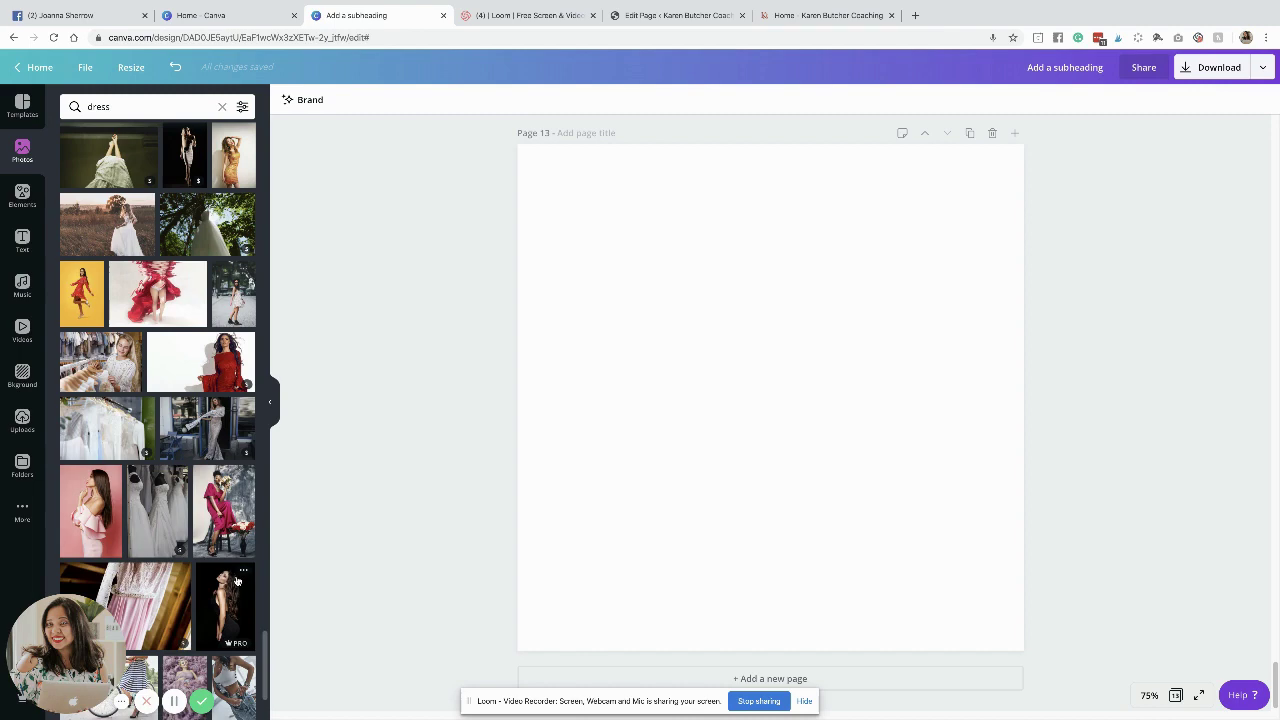
pyautogui.scroll(-10, 216, 520)
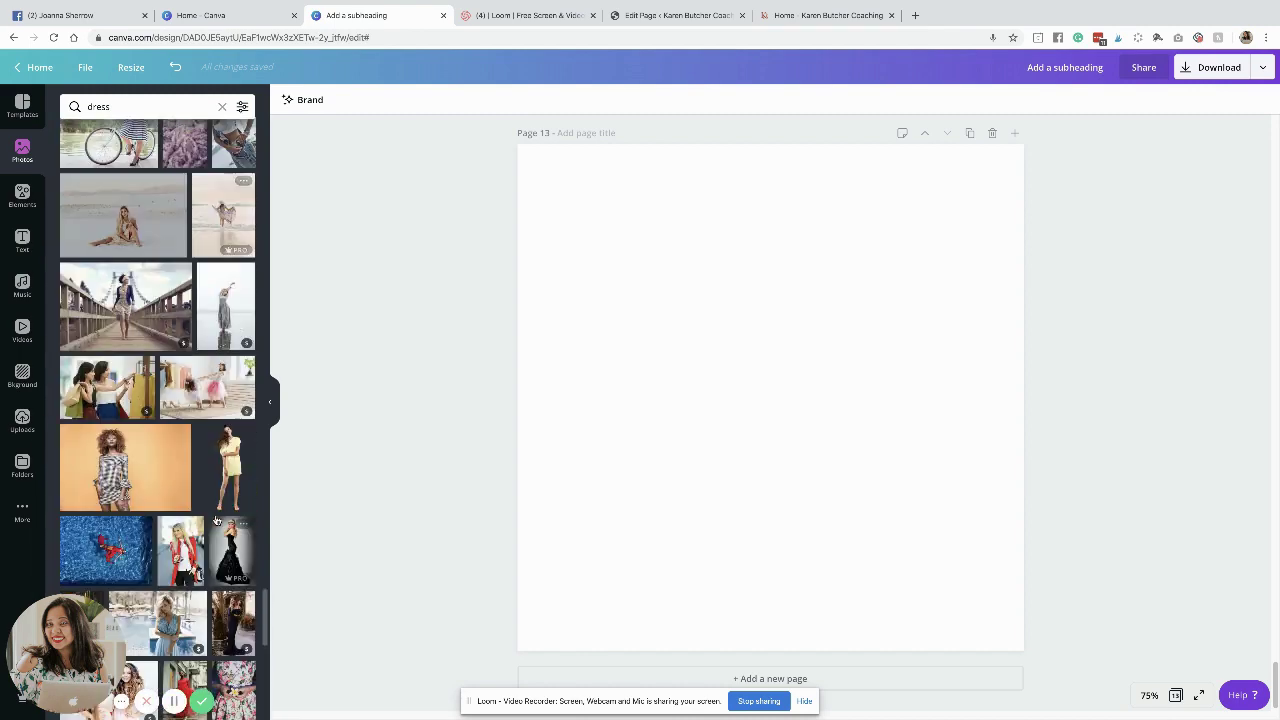
pyautogui.scroll(-10, 216, 520)
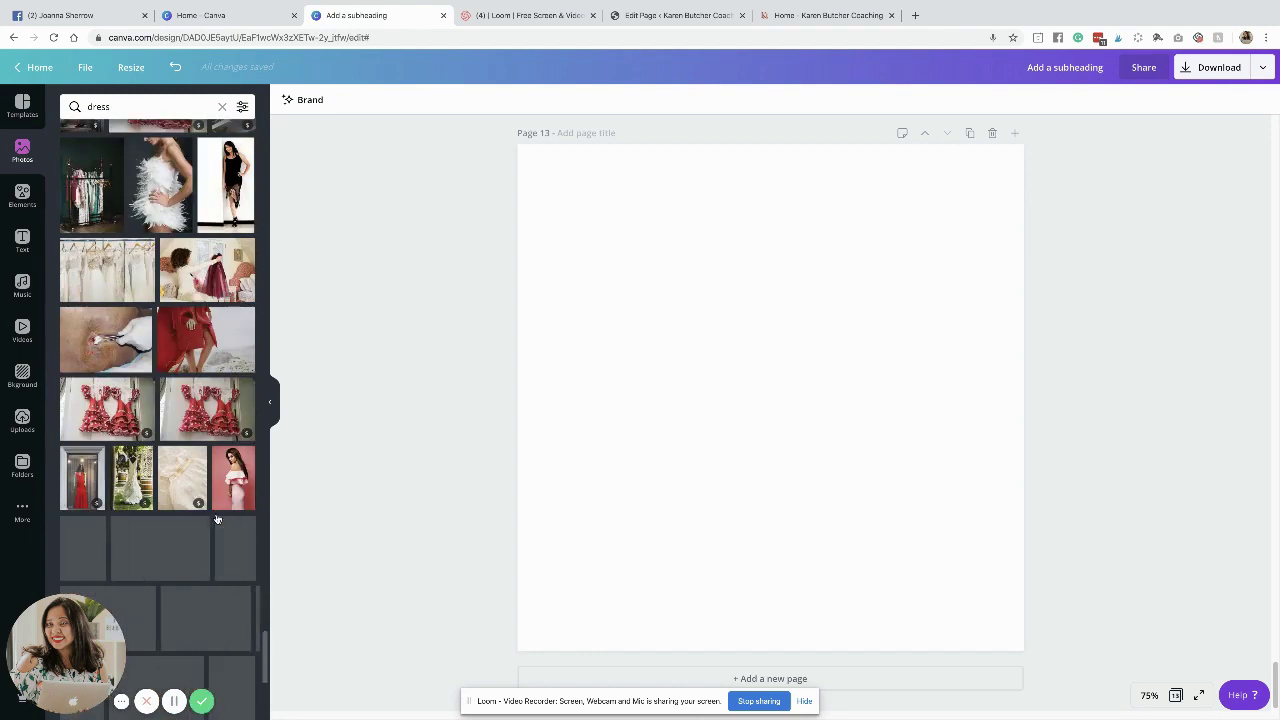
pyautogui.click(230, 480)
pyautogui.moveTo(636, 195)
pyautogui.mouseDown()
pyautogui.moveTo(477, 123)
pyautogui.moveTo(666, 254)
pyautogui.moveTo(397, 115)
pyautogui.moveTo(613, 223)
pyautogui.moveTo(644, 207)
pyautogui.mouseUp()
# Remove the dress photo's pink backdrop with Background Remover and enlarge the cut-out model slightly
pyautogui.click(352, 100)
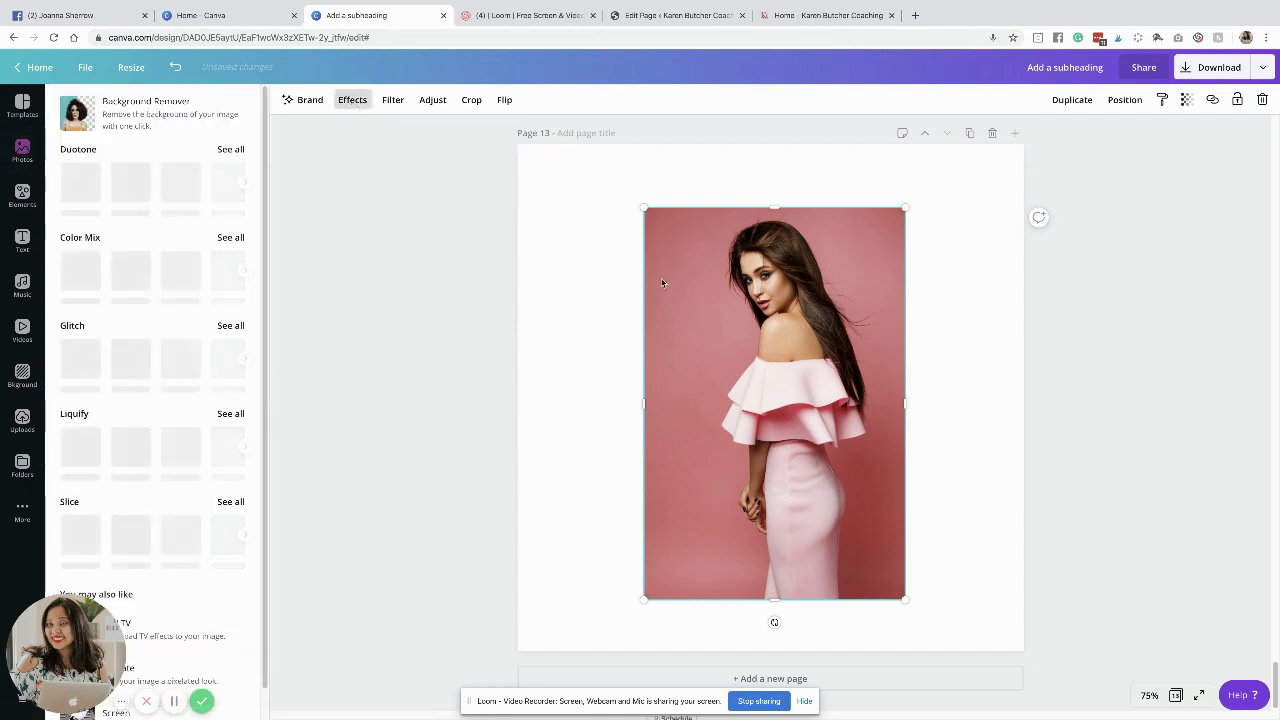
pyautogui.click(100, 123)
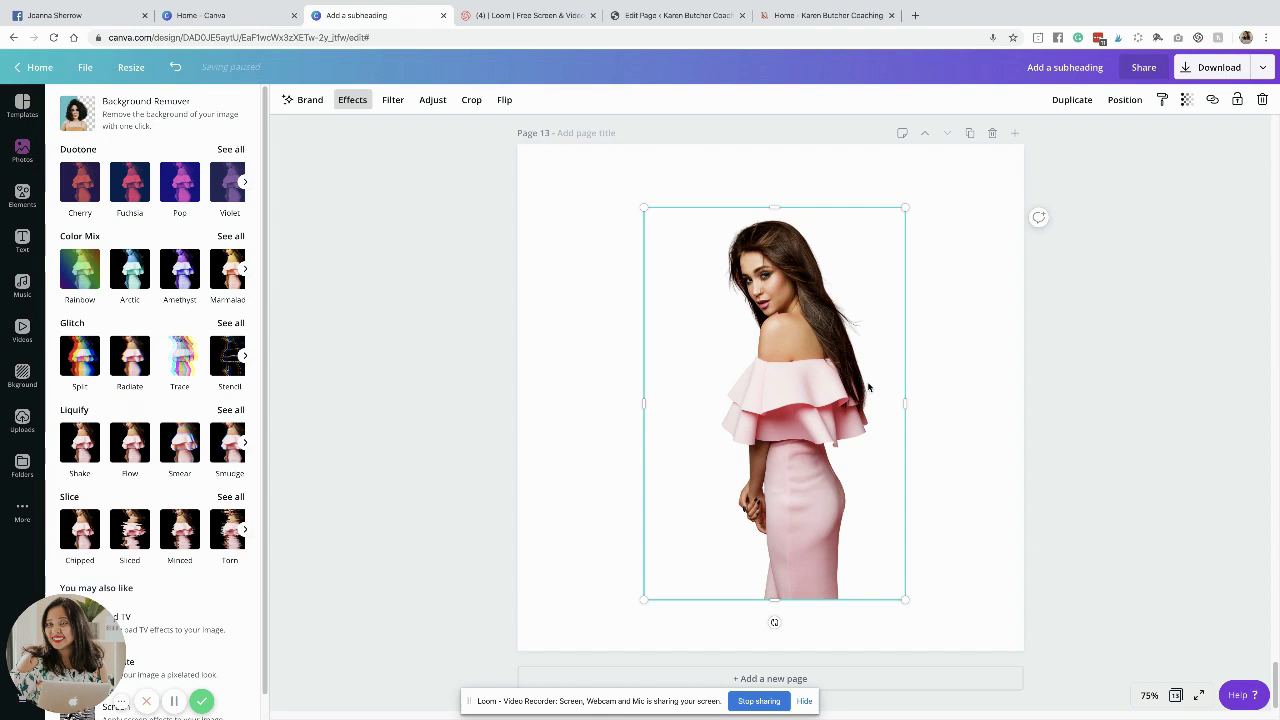
pyautogui.moveTo(516, 155); pyautogui.dragTo(600, 240)
pyautogui.click(352, 100)
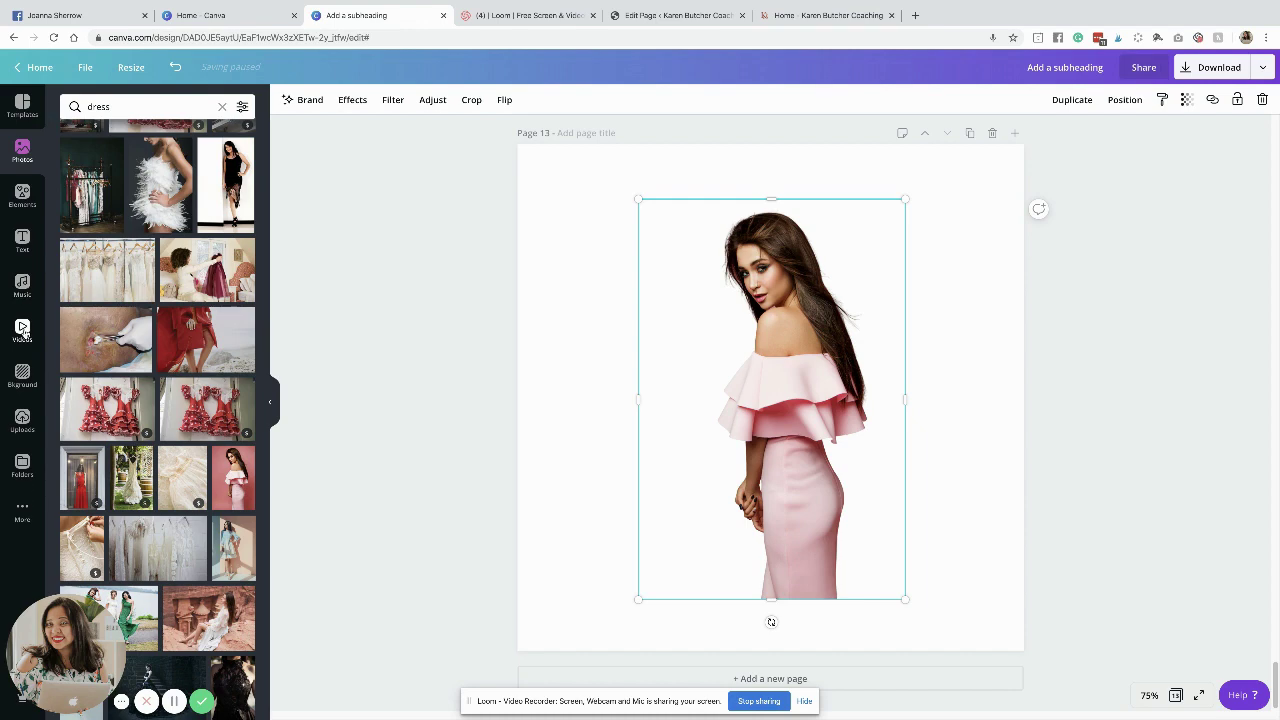
# Give page 13 a custom pale pink background colour
pyautogui.click(16, 376)
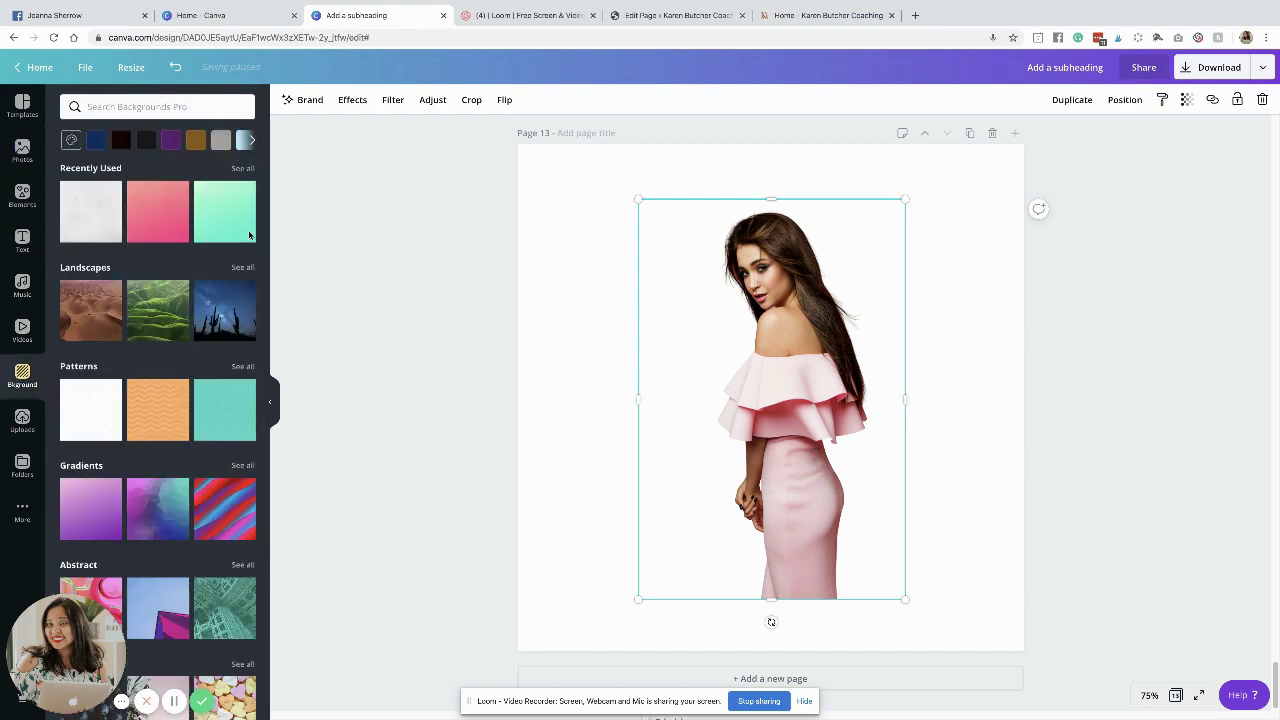
pyautogui.click(70, 140)
pyautogui.click(82, 196)
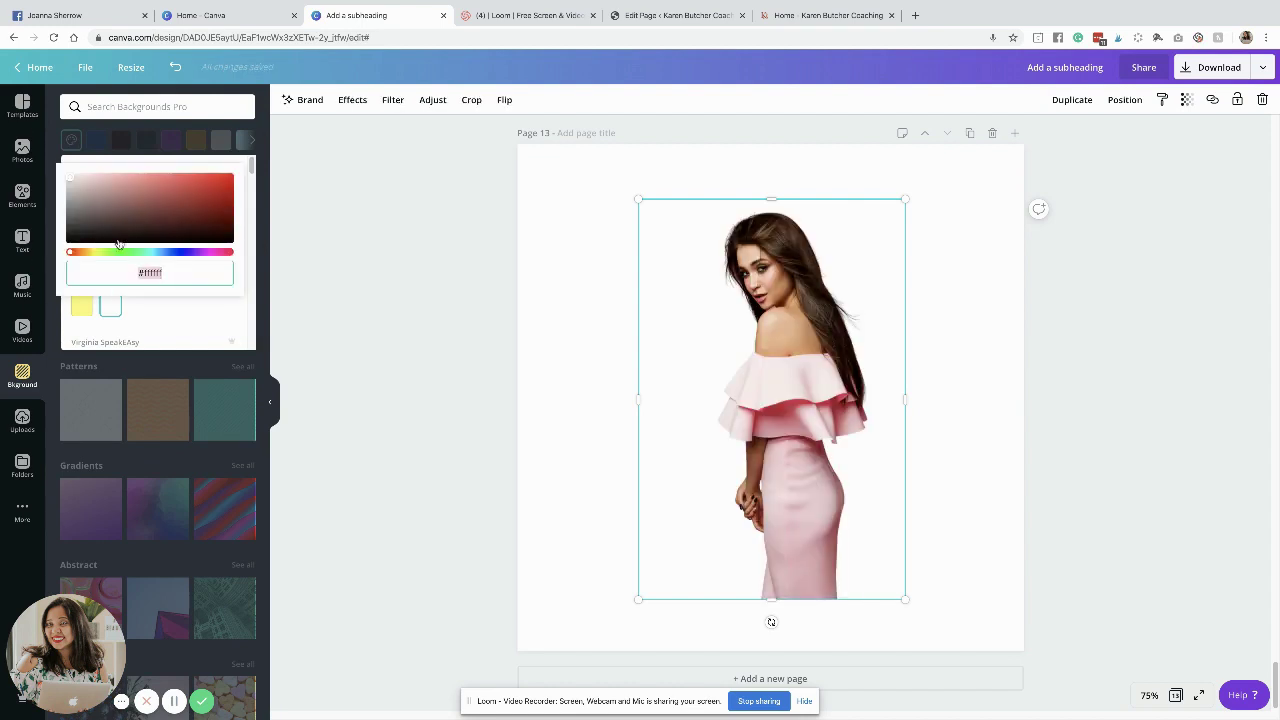
pyautogui.moveTo(74, 256); pyautogui.dragTo(206, 263)
pyautogui.click(83, 178)
pyautogui.click(88, 178)
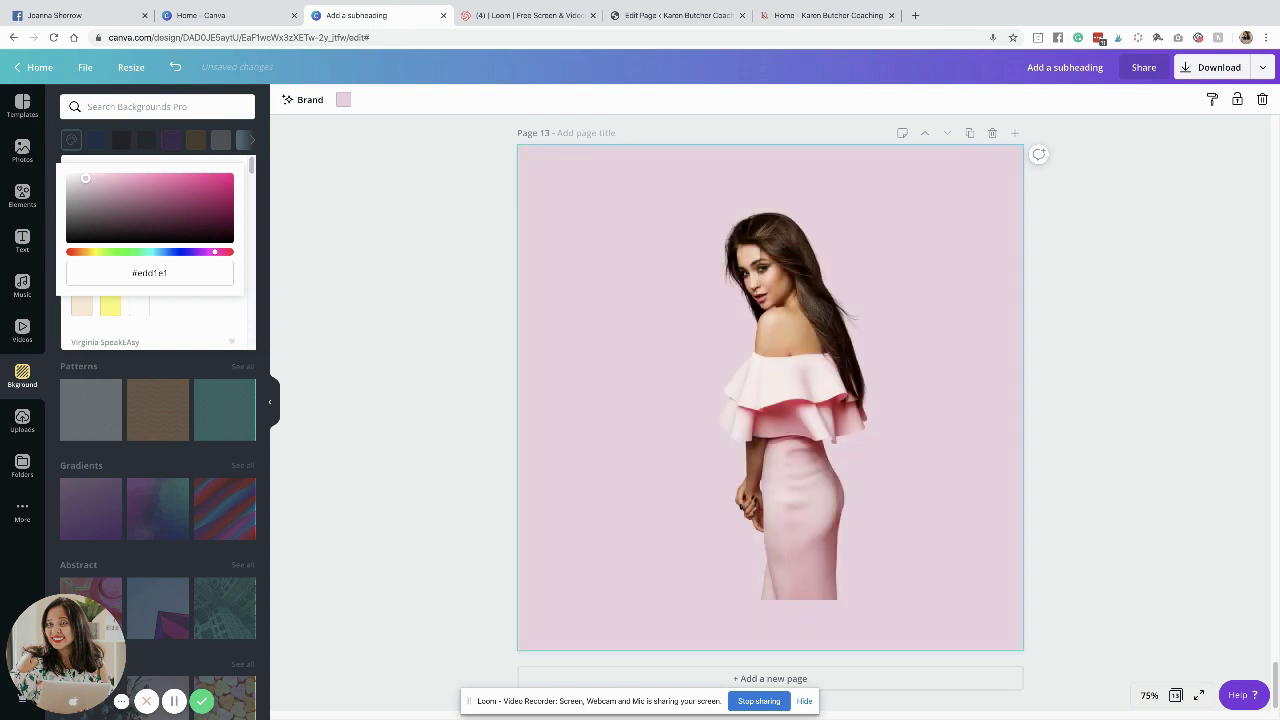
pyautogui.click(84, 176)
pyautogui.click(88, 177)
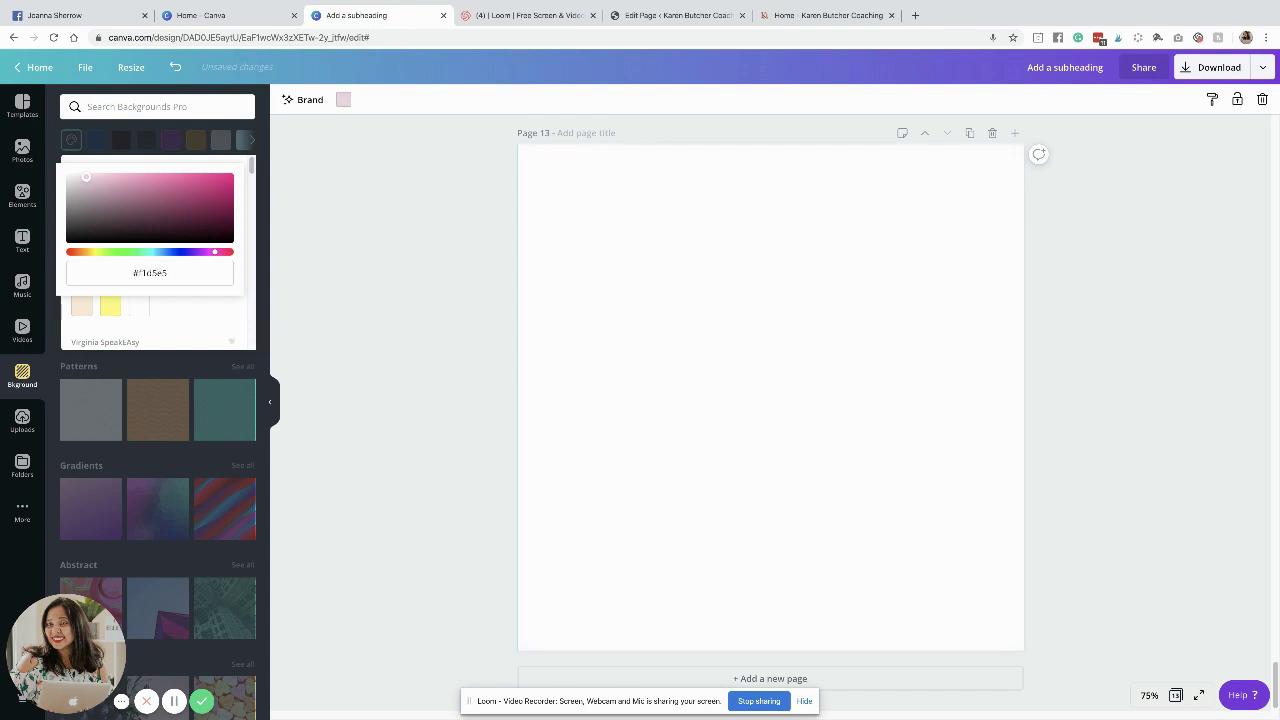
pyautogui.click(388, 338)
pyautogui.scroll(-3, 189, 385)
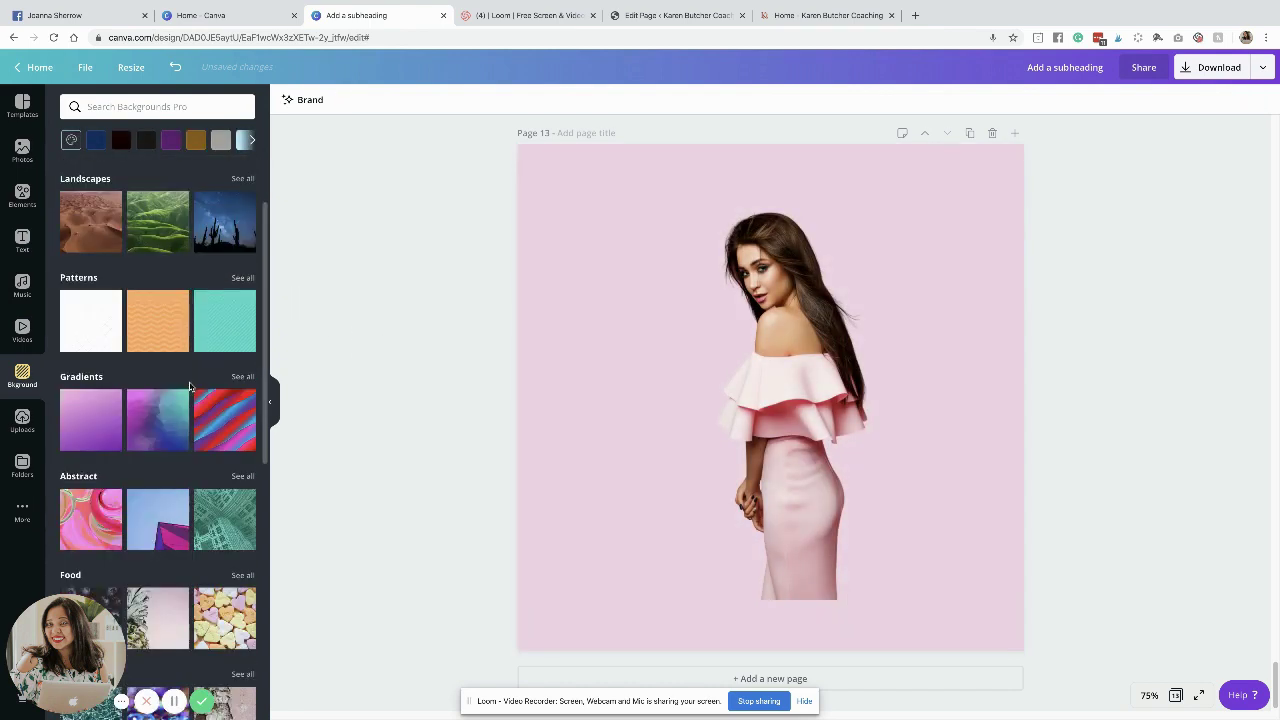
pyautogui.scroll(1, 189, 385)
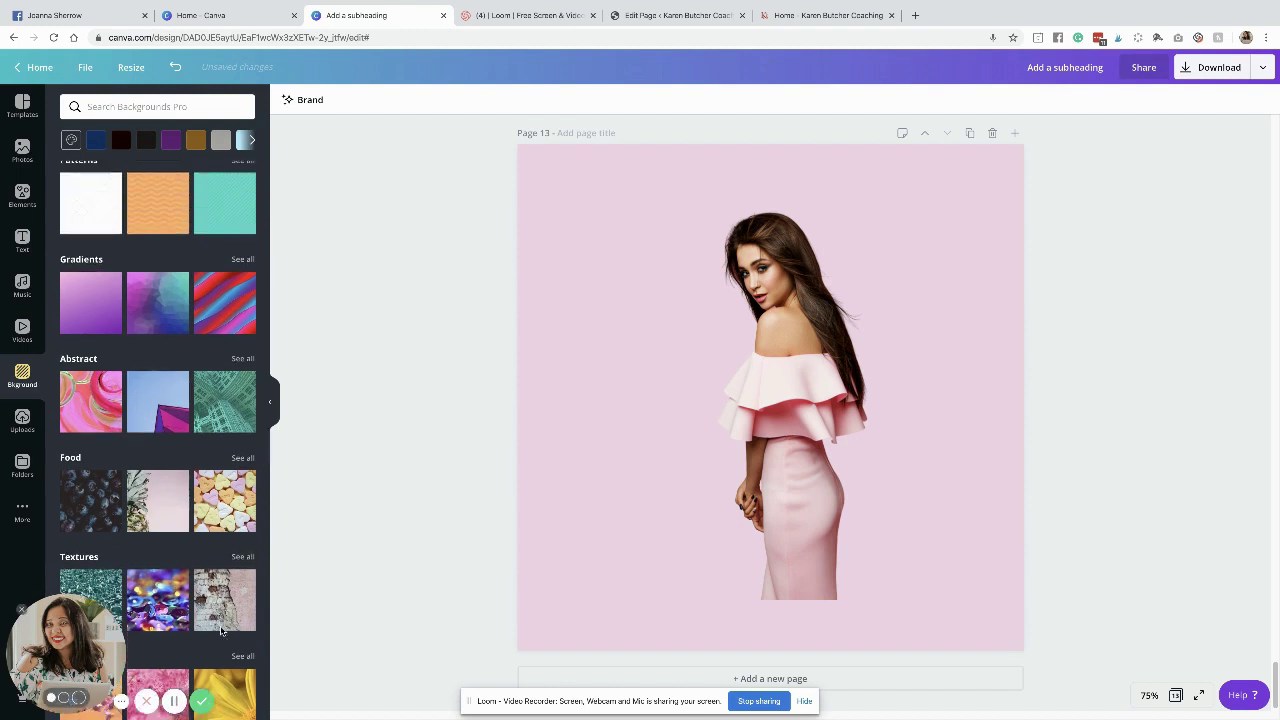
# Reapply a pink page background and lighten it to a paler shade
pyautogui.click(802, 506)
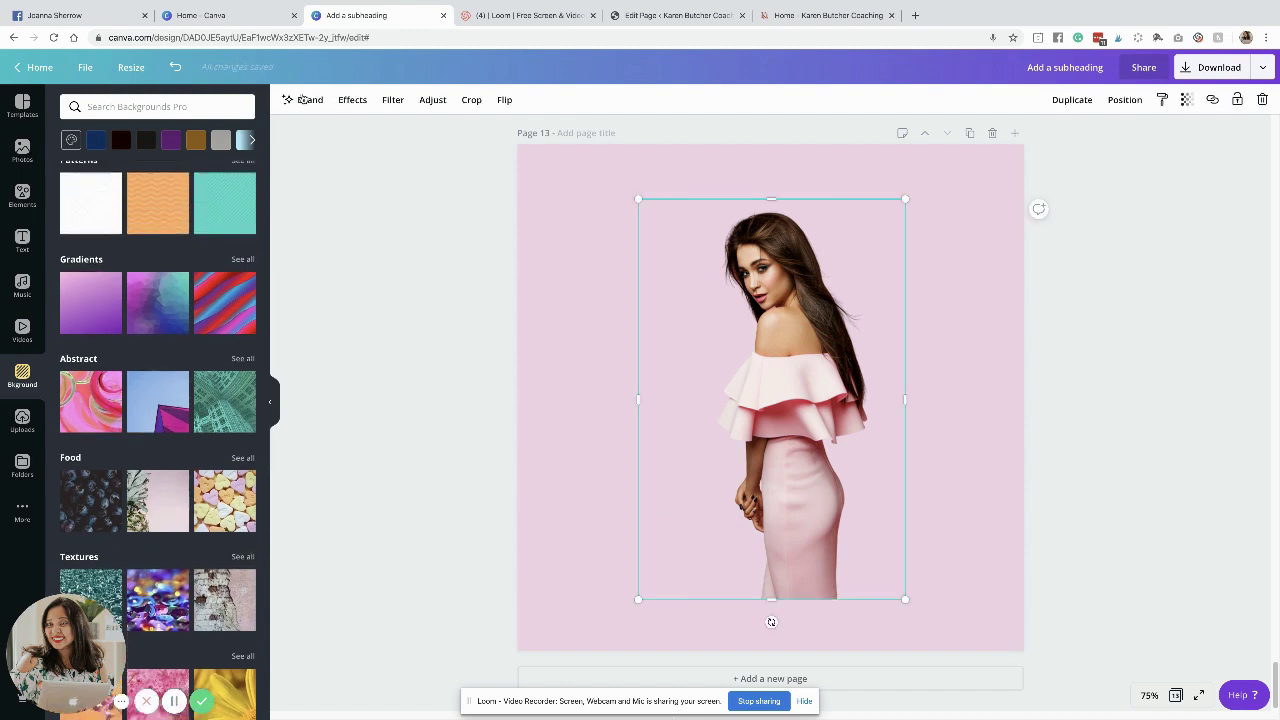
pyautogui.click(72, 141)
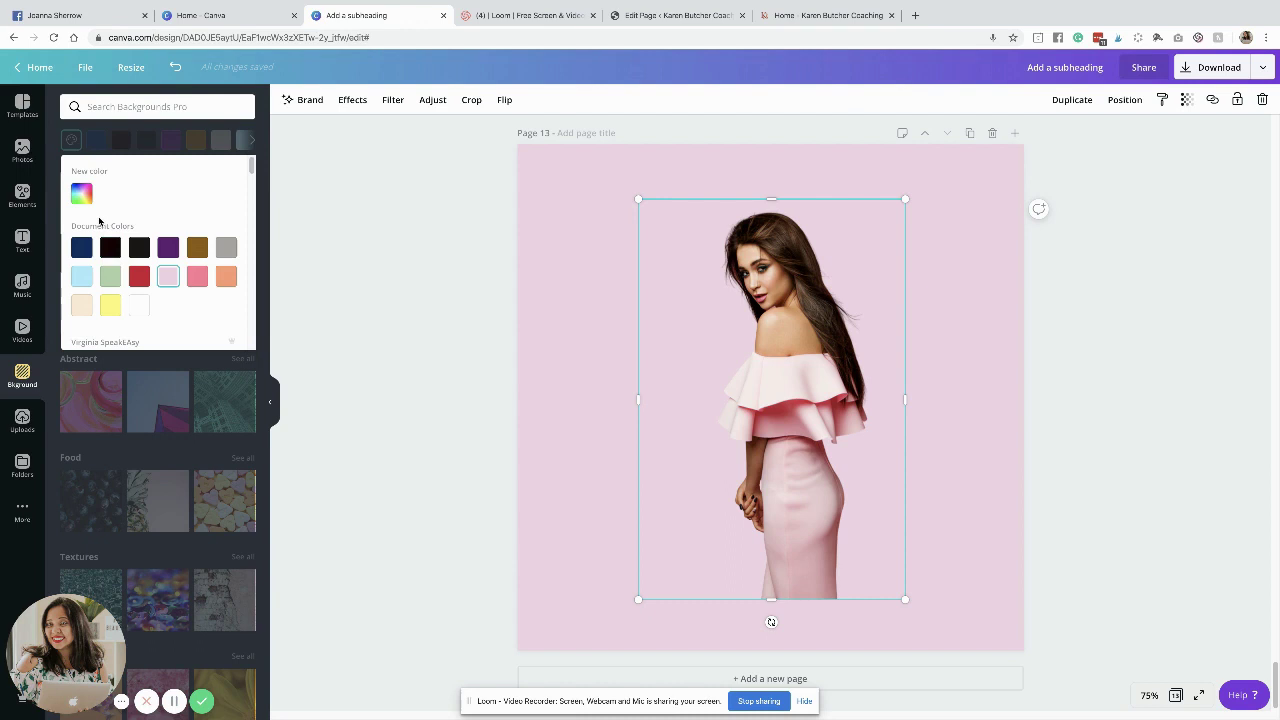
pyautogui.click(196, 277)
pyautogui.click(81, 194)
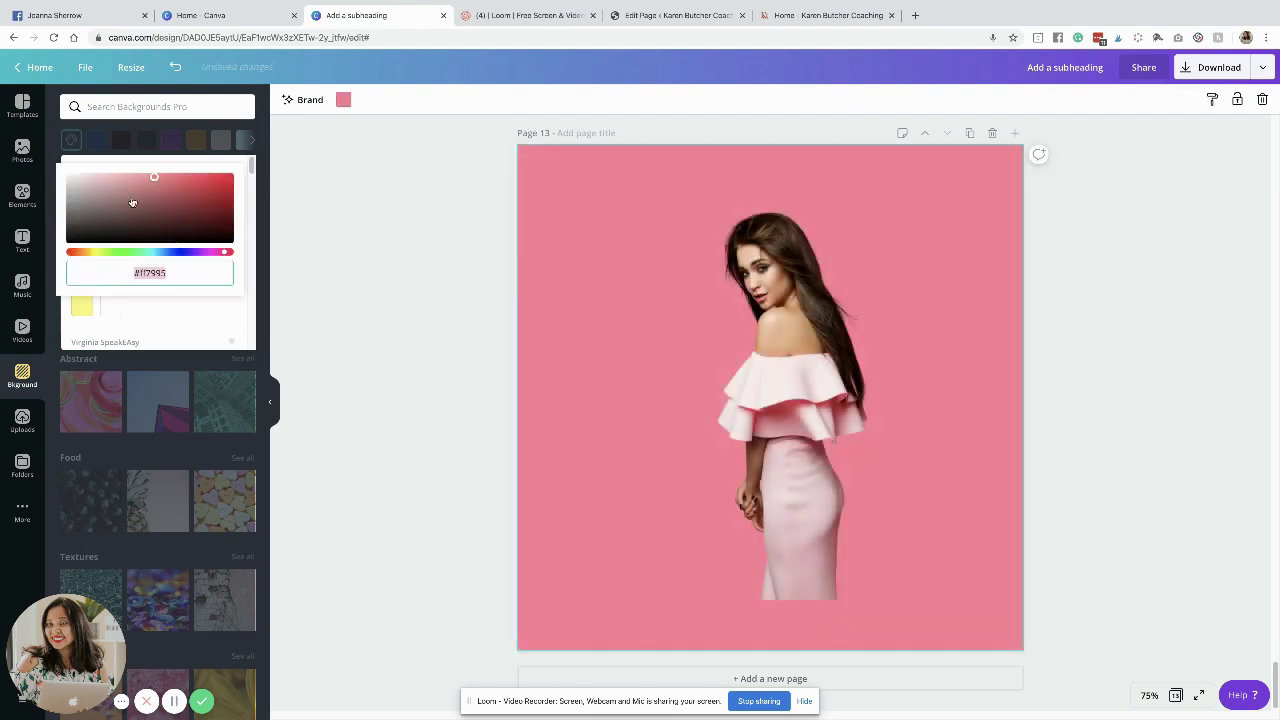
pyautogui.moveTo(121, 183); pyautogui.dragTo(89, 178)
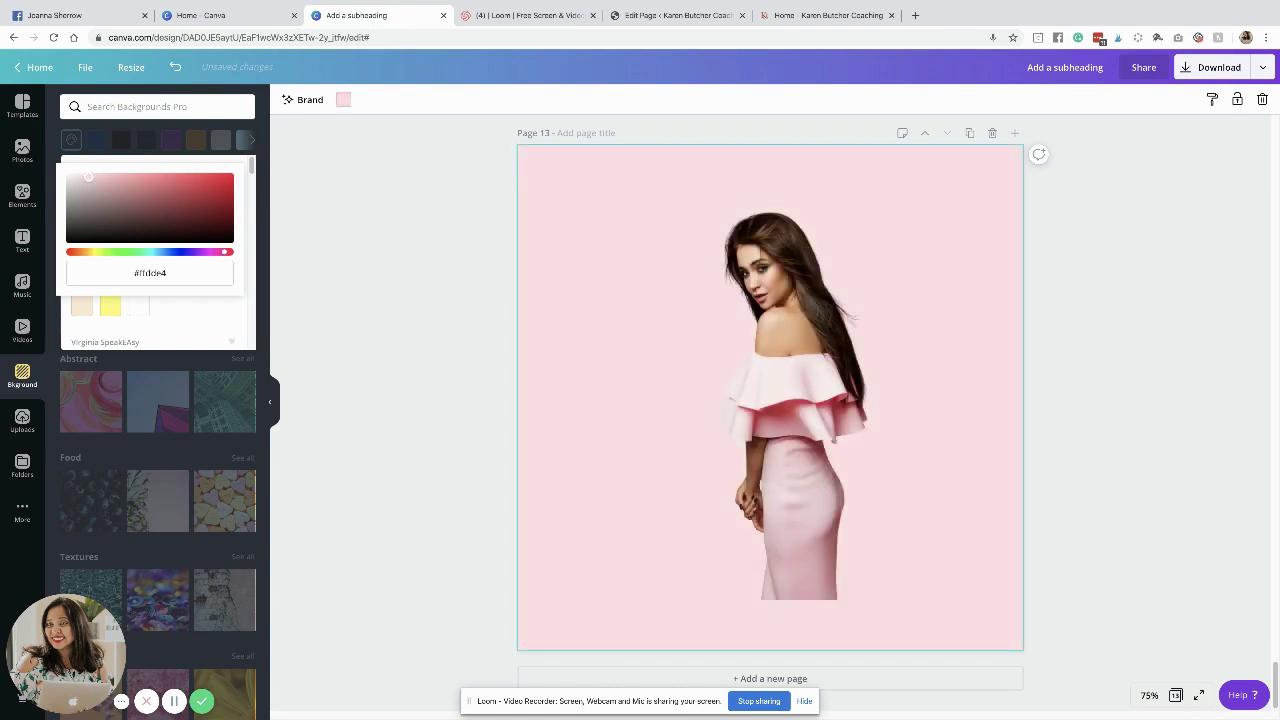
pyautogui.click(374, 318)
# Enlarge the model photo and move it left and lower on the page
pyautogui.click(819, 520)
pyautogui.click(818, 515)
pyautogui.moveTo(633, 399)
pyautogui.mouseDown()
pyautogui.moveTo(569, 391)
pyautogui.moveTo(626, 396)
pyautogui.mouseUp()
pyautogui.moveTo(903, 197); pyautogui.dragTo(931, 163)
pyautogui.moveTo(858, 292); pyautogui.dragTo(820, 318)
pyautogui.click(1137, 357)
# Add a square shape, reshape it into a photo-width bar below the model and make it white
pyautogui.click(22, 192)
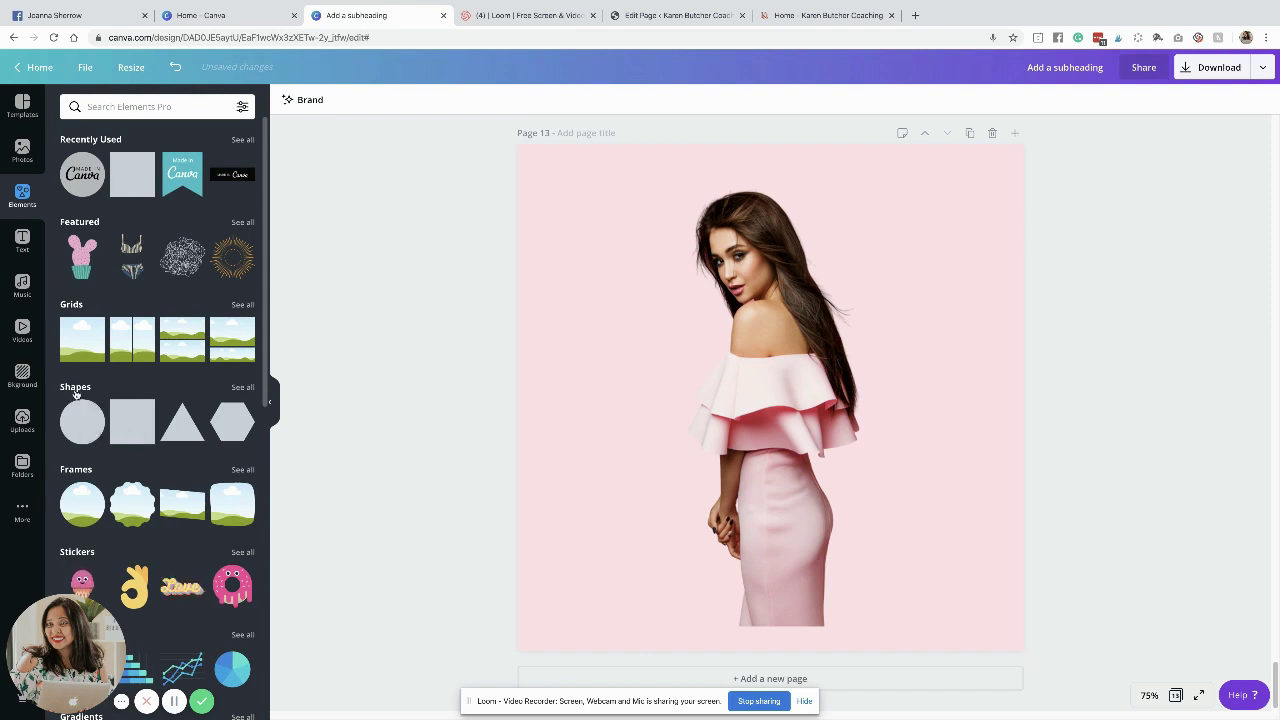
pyautogui.click(64, 388)
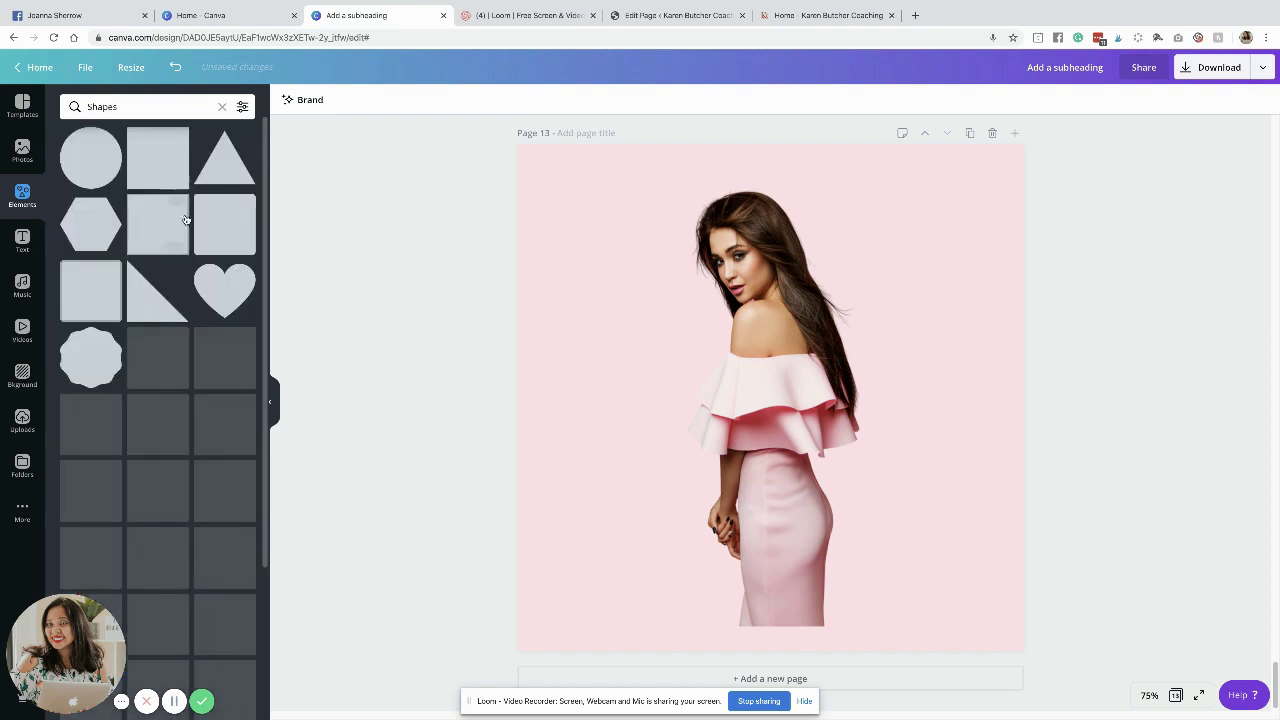
pyautogui.click(157, 173)
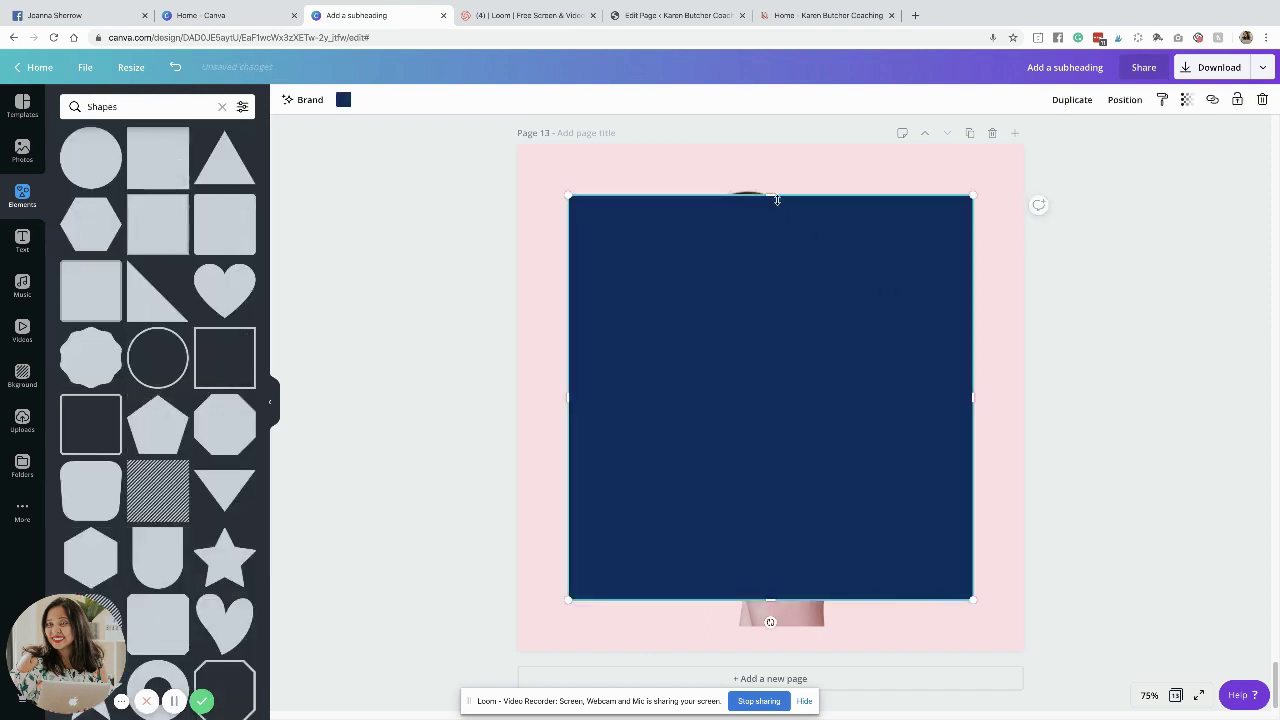
pyautogui.moveTo(776, 199); pyautogui.dragTo(777, 522)
pyautogui.moveTo(791, 571); pyautogui.dragTo(798, 574)
pyautogui.moveTo(981, 574); pyautogui.dragTo(889, 560)
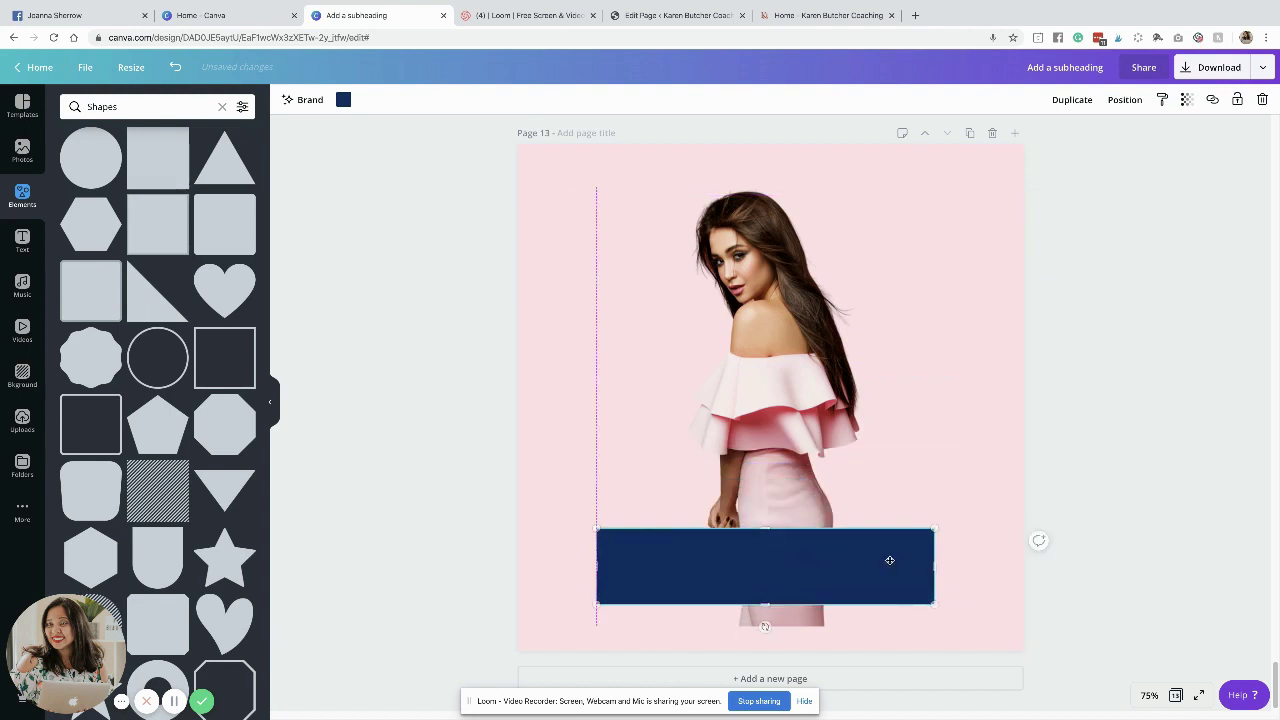
pyautogui.moveTo(771, 594); pyautogui.dragTo(828, 575)
pyautogui.click(343, 100)
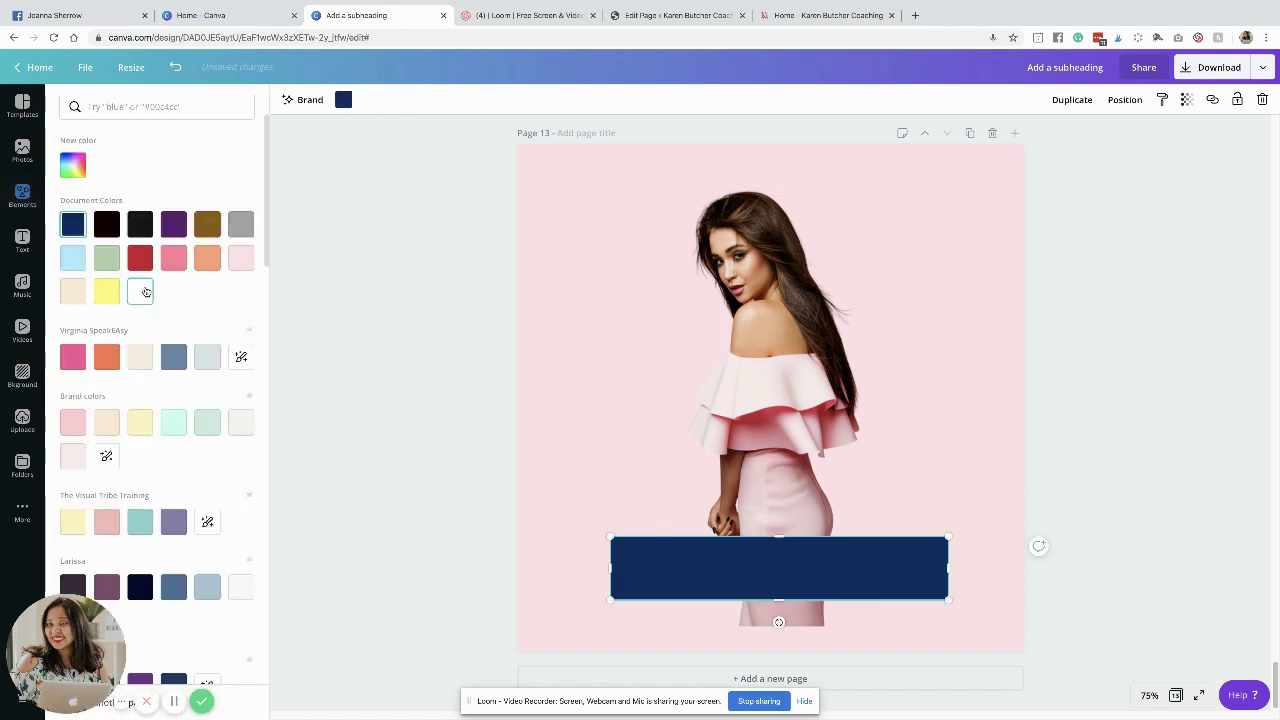
pyautogui.click(146, 291)
pyautogui.click(1133, 462)
# Crop the photo's bottom to meet the white bar and align the bar's height
pyautogui.click(781, 470)
pyautogui.moveTo(795, 463); pyautogui.dragTo(805, 457)
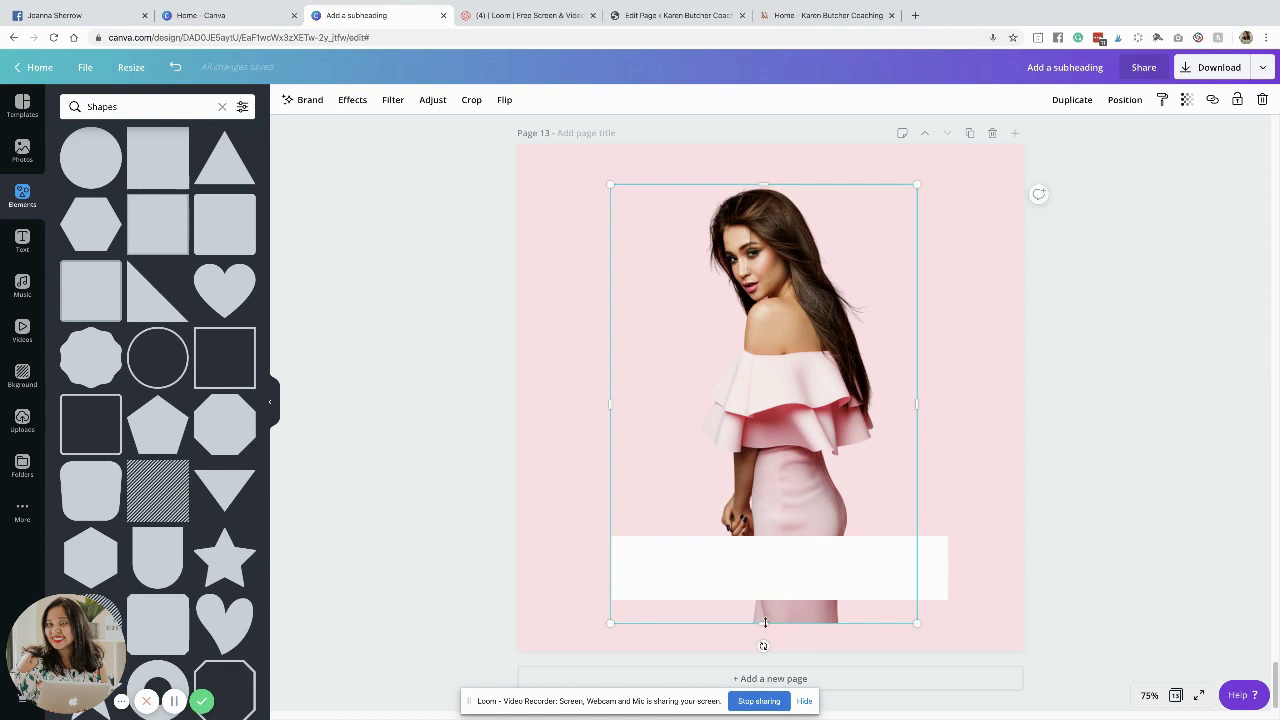
pyautogui.moveTo(765, 622); pyautogui.dragTo(763, 597)
pyautogui.click(1133, 503)
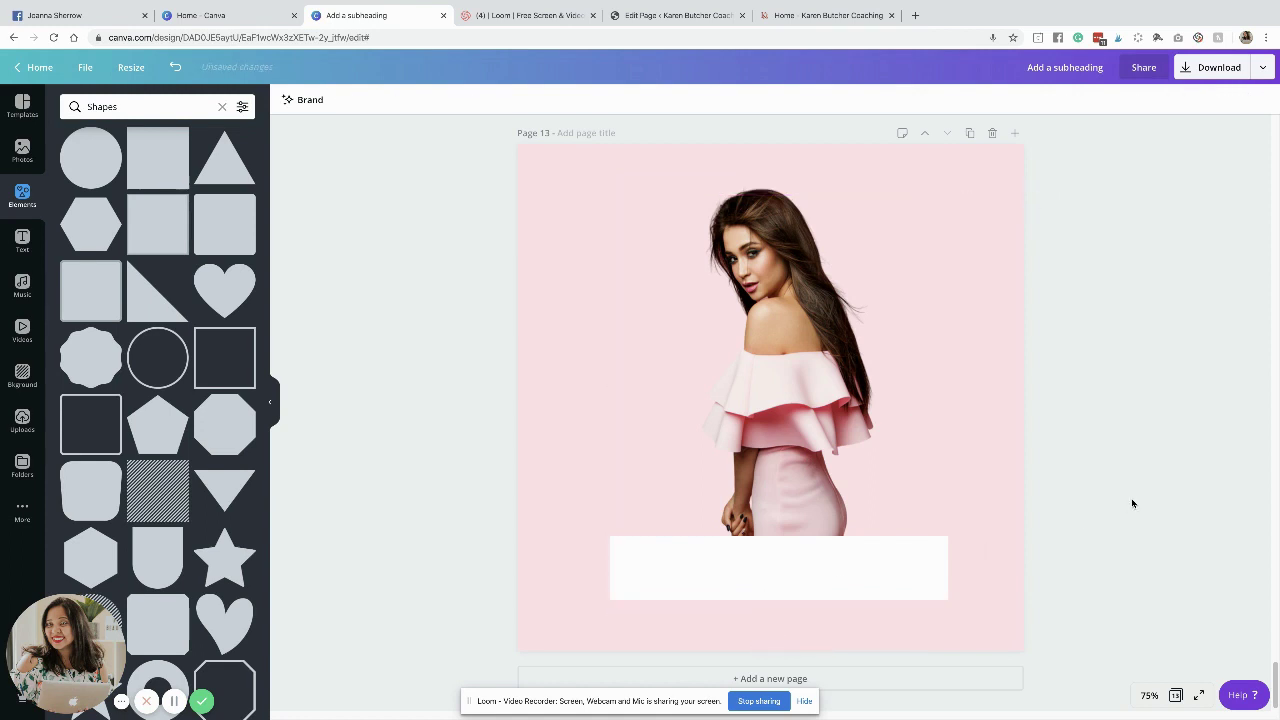
pyautogui.click(893, 570)
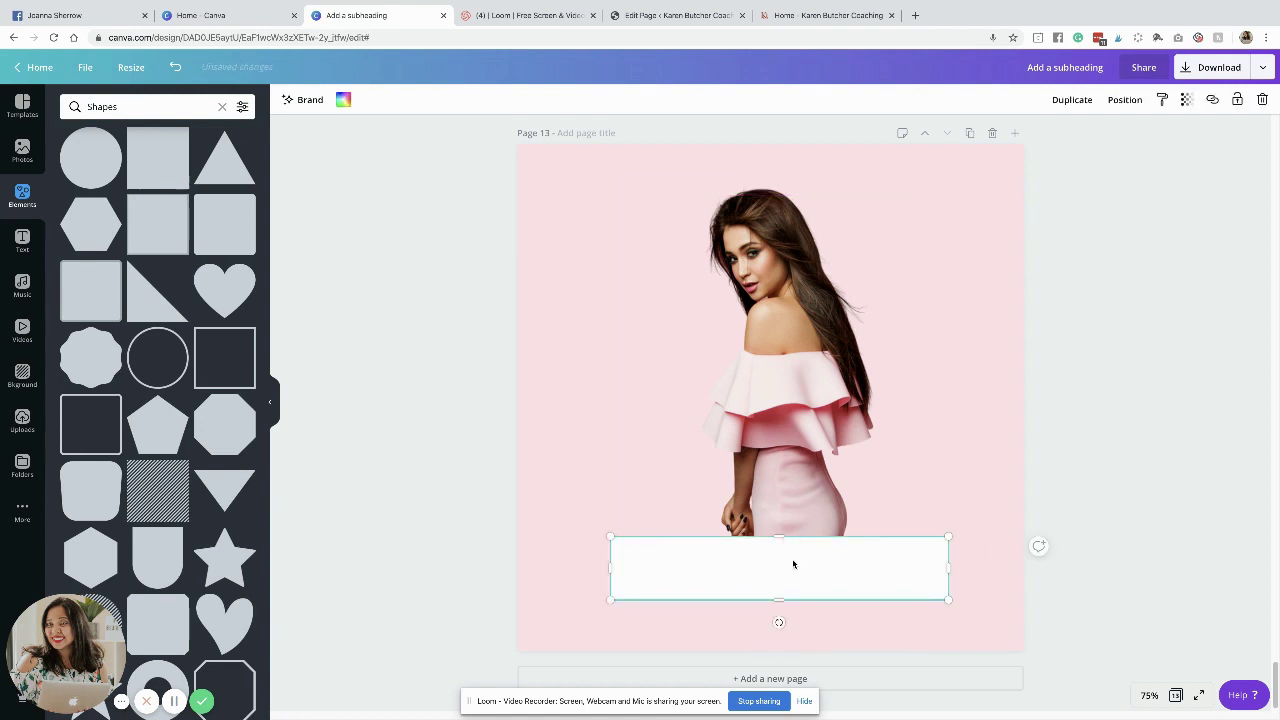
pyautogui.moveTo(778, 525); pyautogui.dragTo(786, 550)
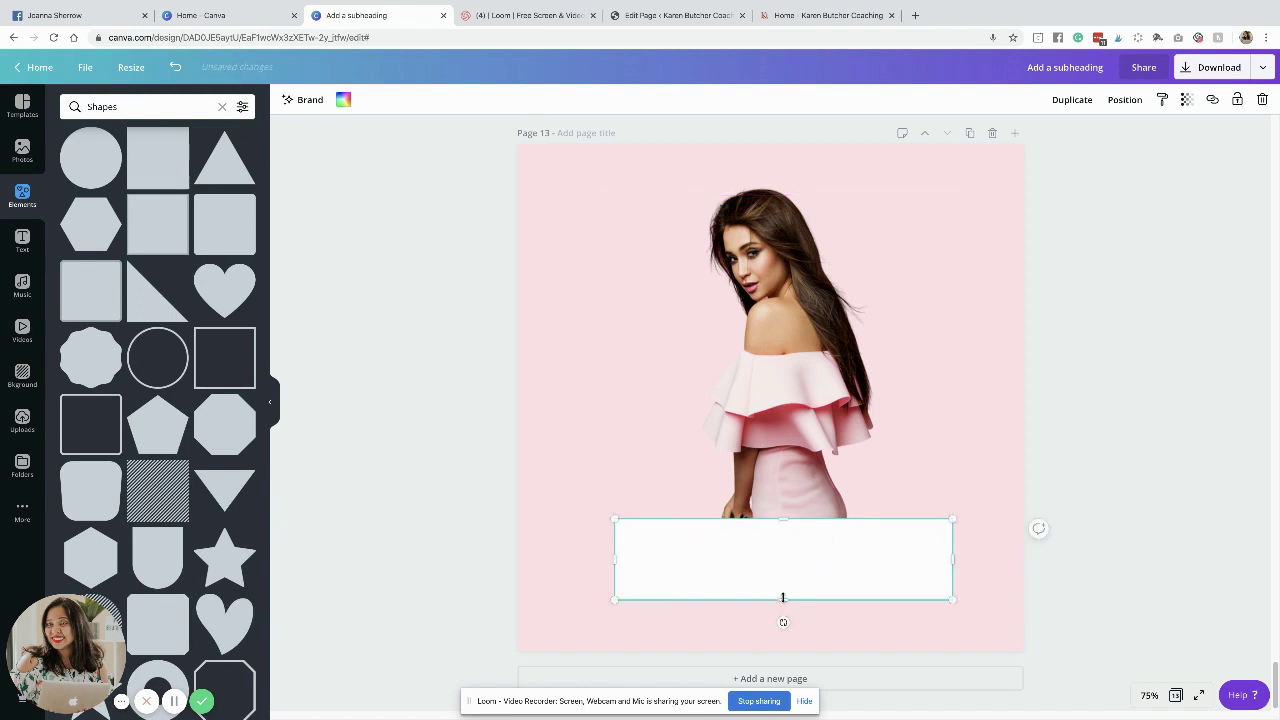
pyautogui.moveTo(783, 598); pyautogui.dragTo(764, 583)
pyautogui.click(785, 597)
pyautogui.moveTo(931, 583); pyautogui.dragTo(934, 580)
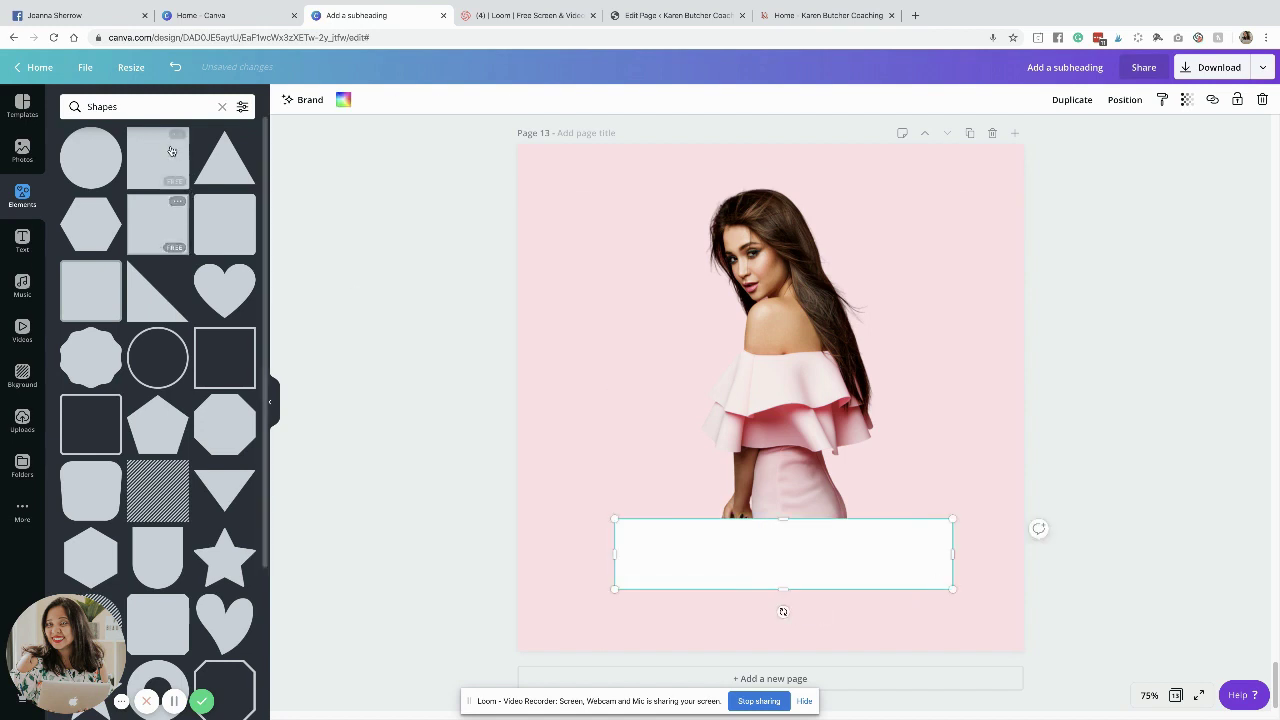
# Add a second white square and shape it into a thin strip along the photo's left edge
pyautogui.click(162, 244)
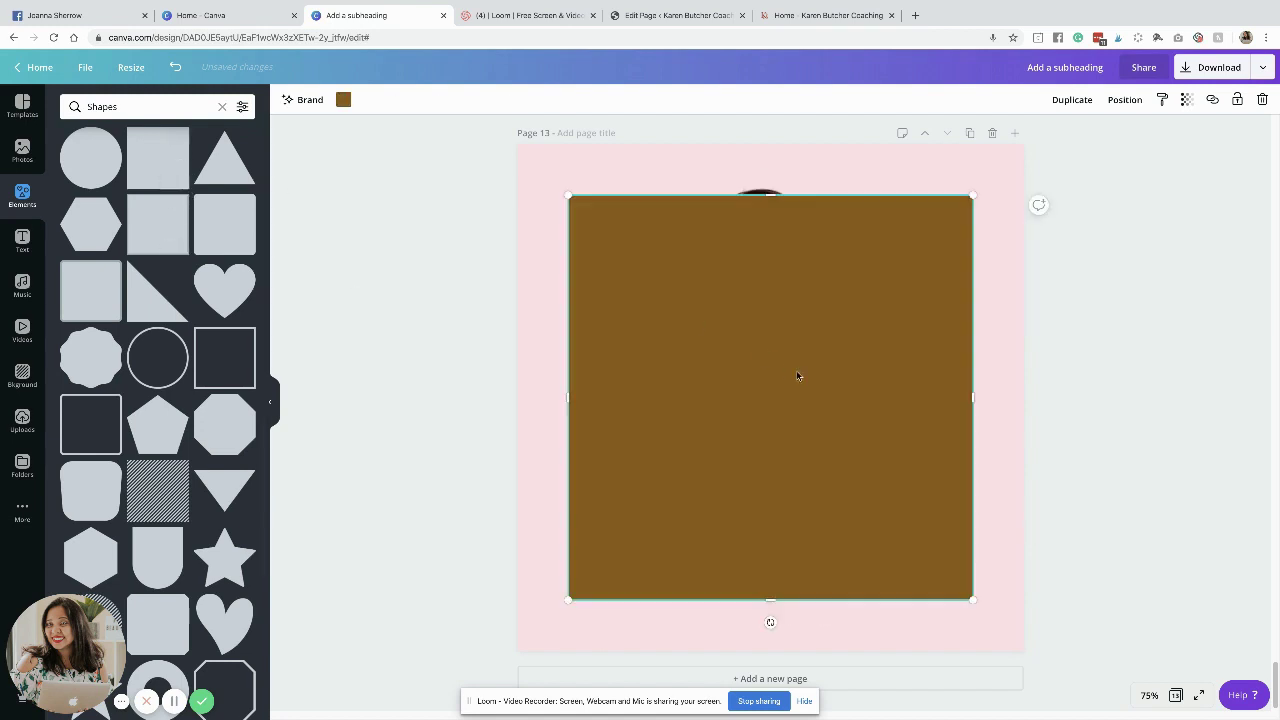
pyautogui.click(343, 103)
pyautogui.click(140, 291)
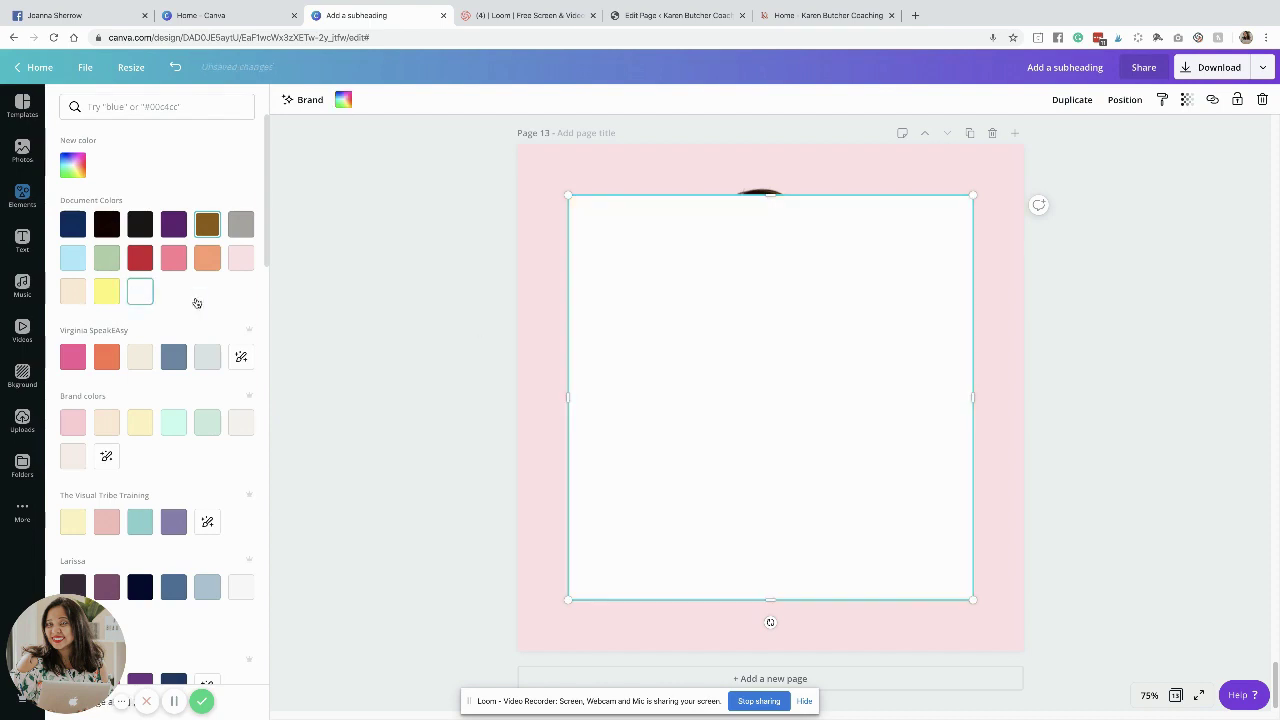
pyautogui.moveTo(812, 390); pyautogui.dragTo(600, 395)
pyautogui.moveTo(591, 596); pyautogui.dragTo(586, 372)
pyautogui.moveTo(580, 280); pyautogui.dragTo(629, 441)
pyautogui.moveTo(626, 355); pyautogui.dragTo(632, 247)
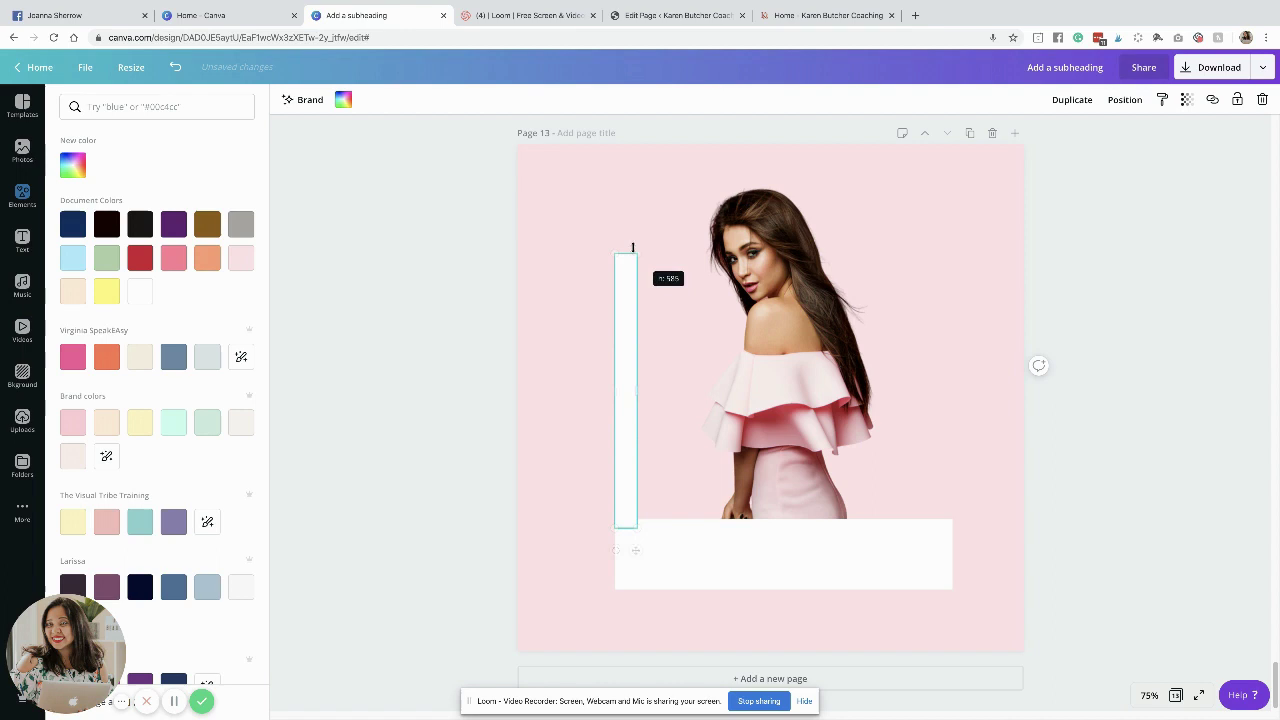
pyautogui.press('Escape')
pyautogui.press('Escape')
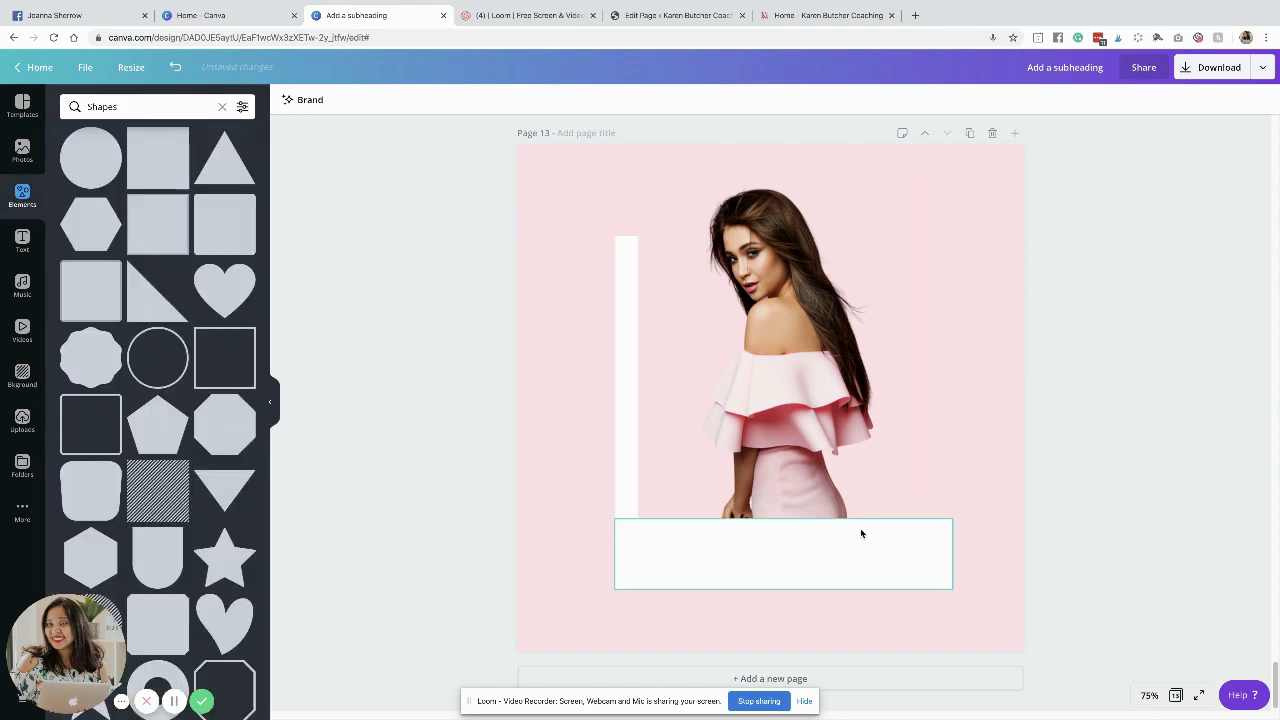
# Duplicate the left white strip and move the copy to the photo's right side
pyautogui.click(628, 495)
pyautogui.click(548, 527)
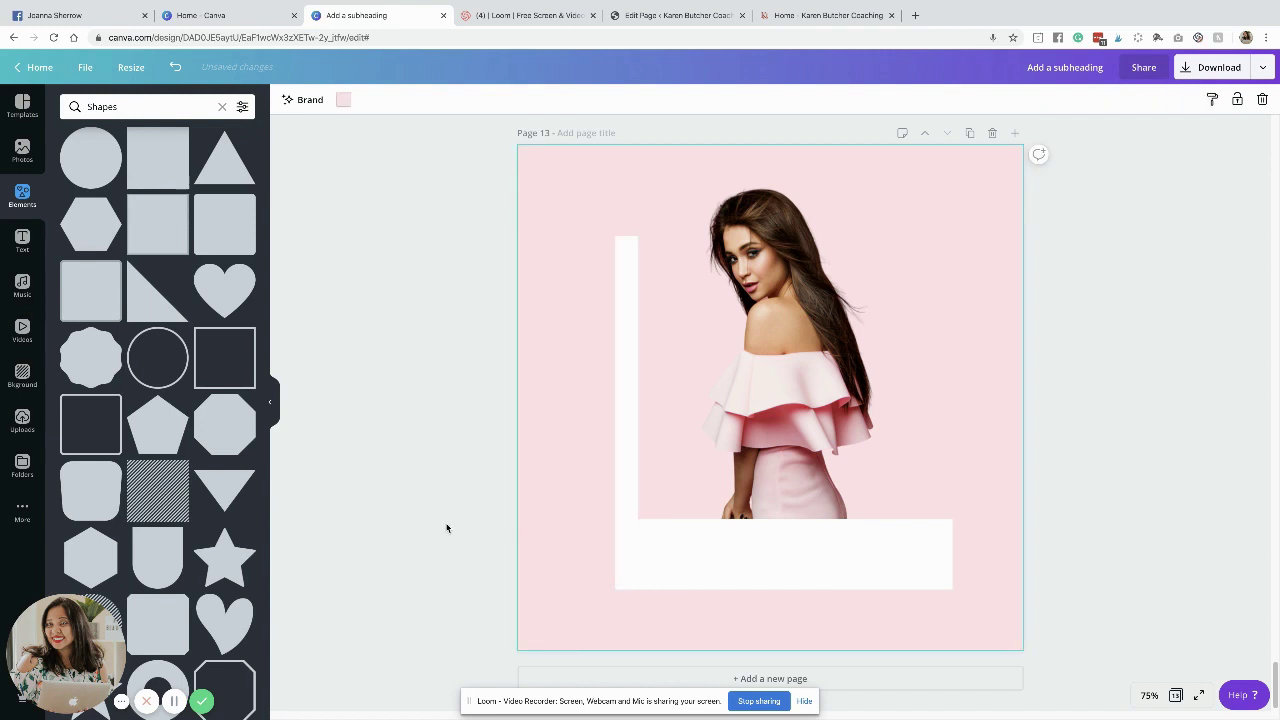
pyautogui.click(630, 435)
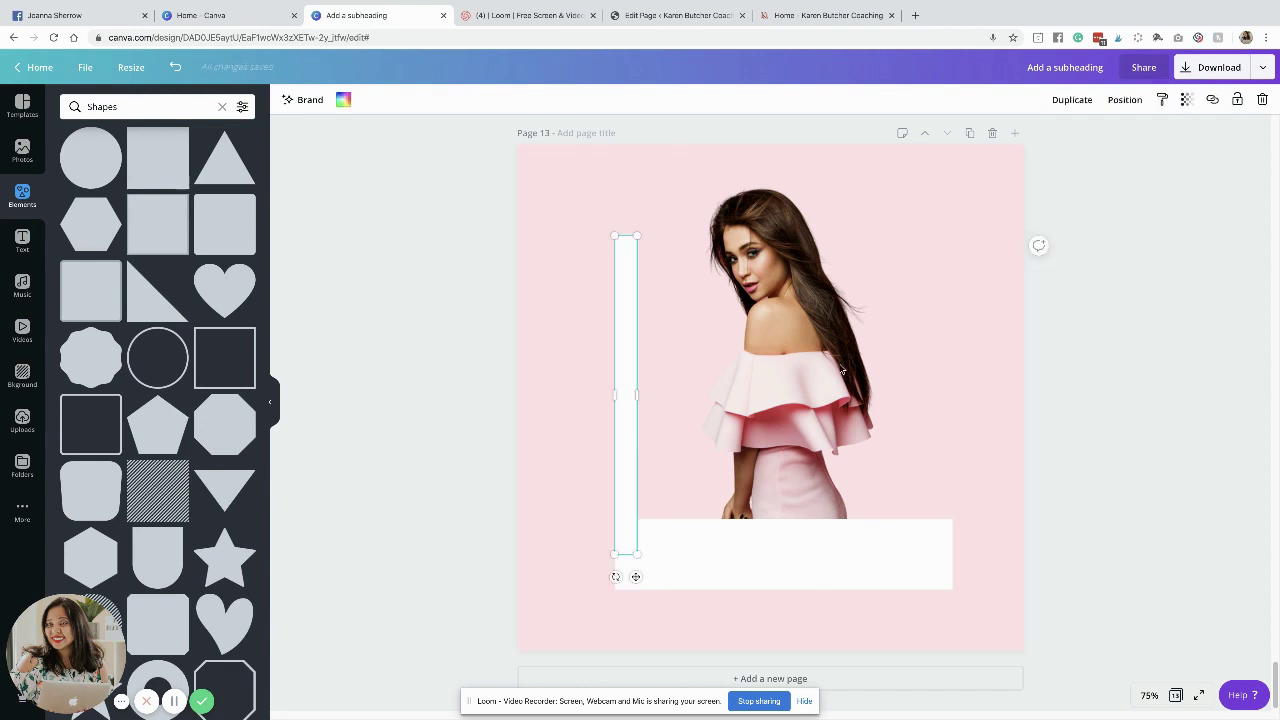
pyautogui.click(1072, 100)
pyautogui.moveTo(638, 350); pyautogui.dragTo(941, 339)
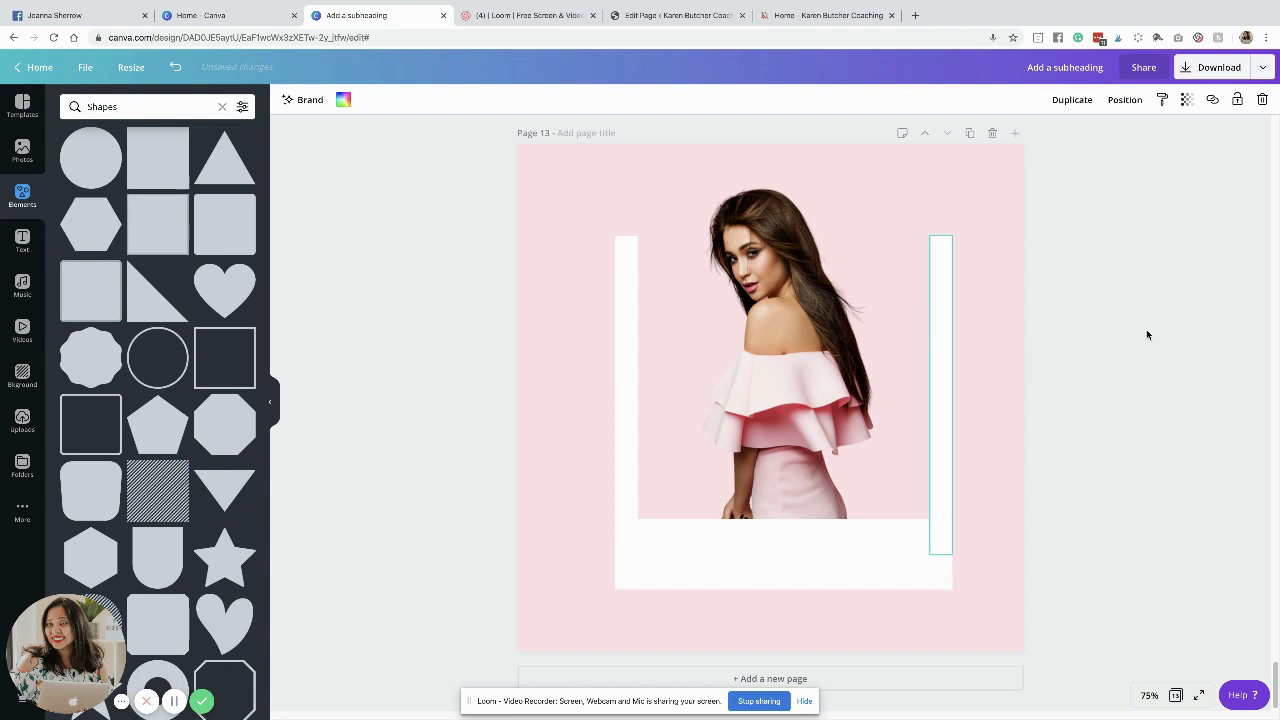
pyautogui.click(1238, 317)
# Duplicate the right strip, rotate it horizontal and place it along the frame's top
pyautogui.click(945, 374)
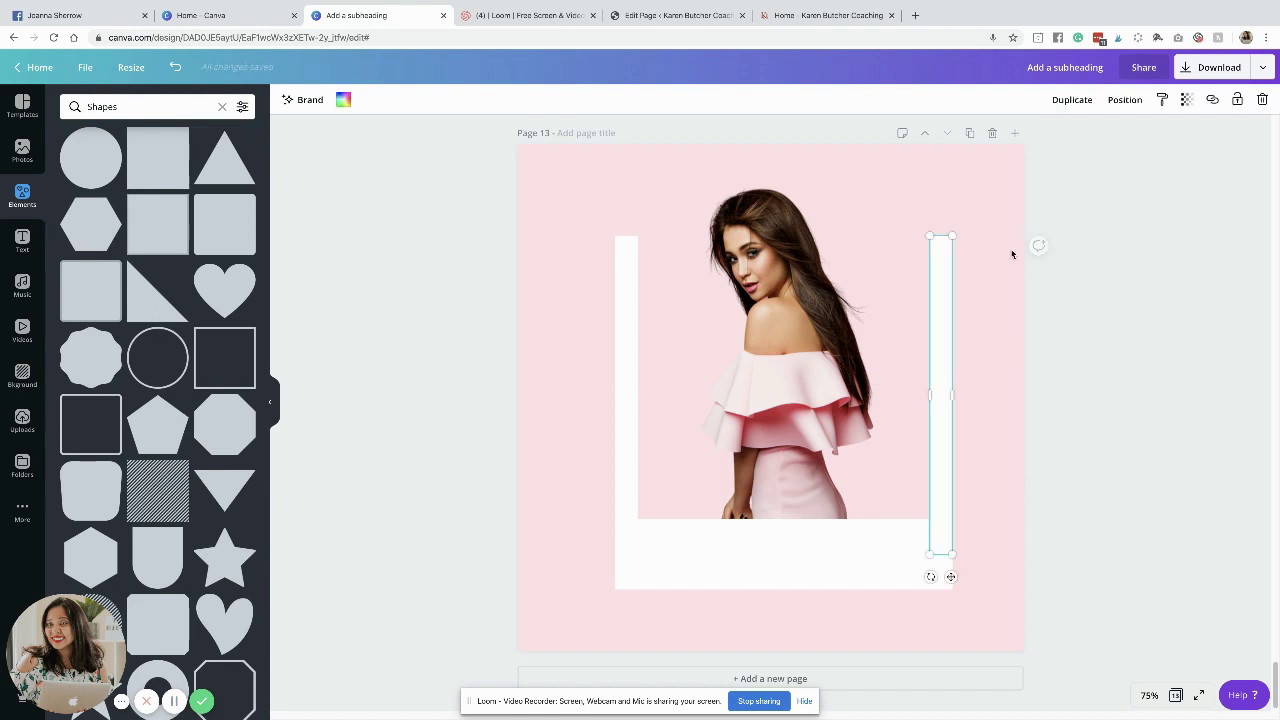
pyautogui.click(1072, 100)
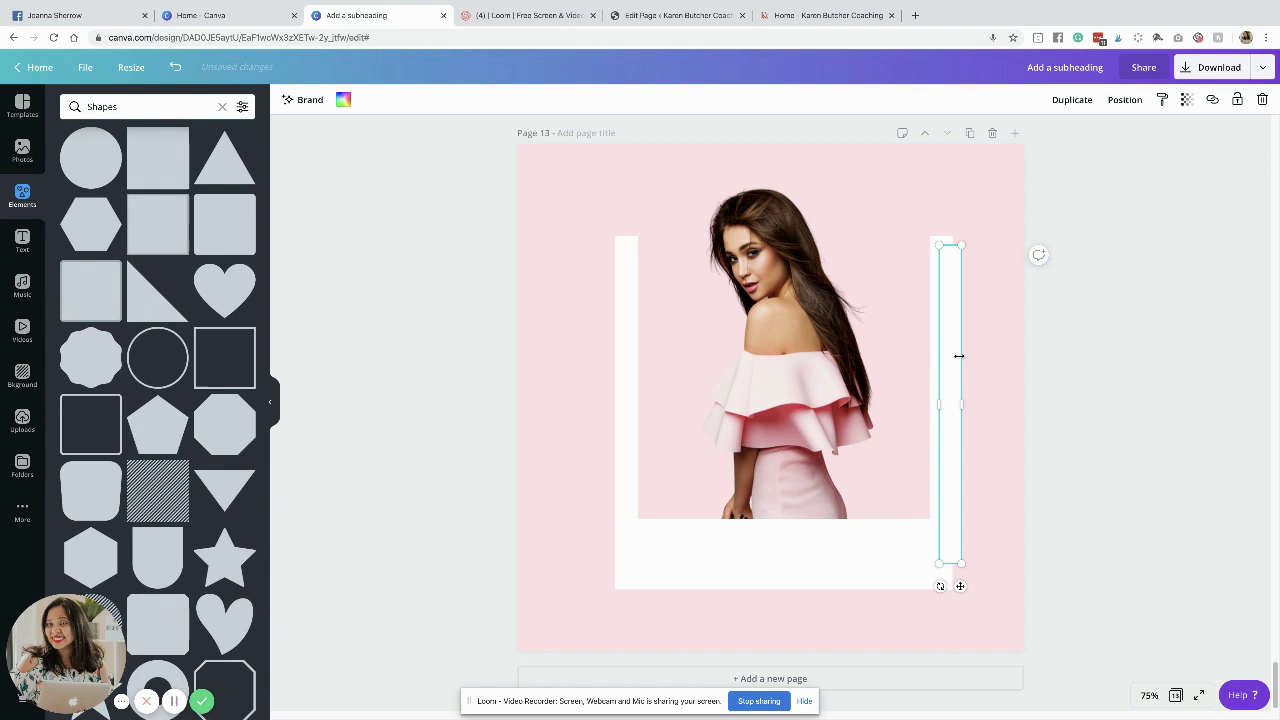
pyautogui.moveTo(940, 346); pyautogui.dragTo(777, 400)
pyautogui.moveTo(1059, 294); pyautogui.dragTo(1042, 353)
pyautogui.moveTo(903, 343); pyautogui.dragTo(954, 248)
pyautogui.scroll(1, 1278, 388)
pyautogui.scroll(5, 1278, 388)
pyautogui.scroll(-5, 1185, 424)
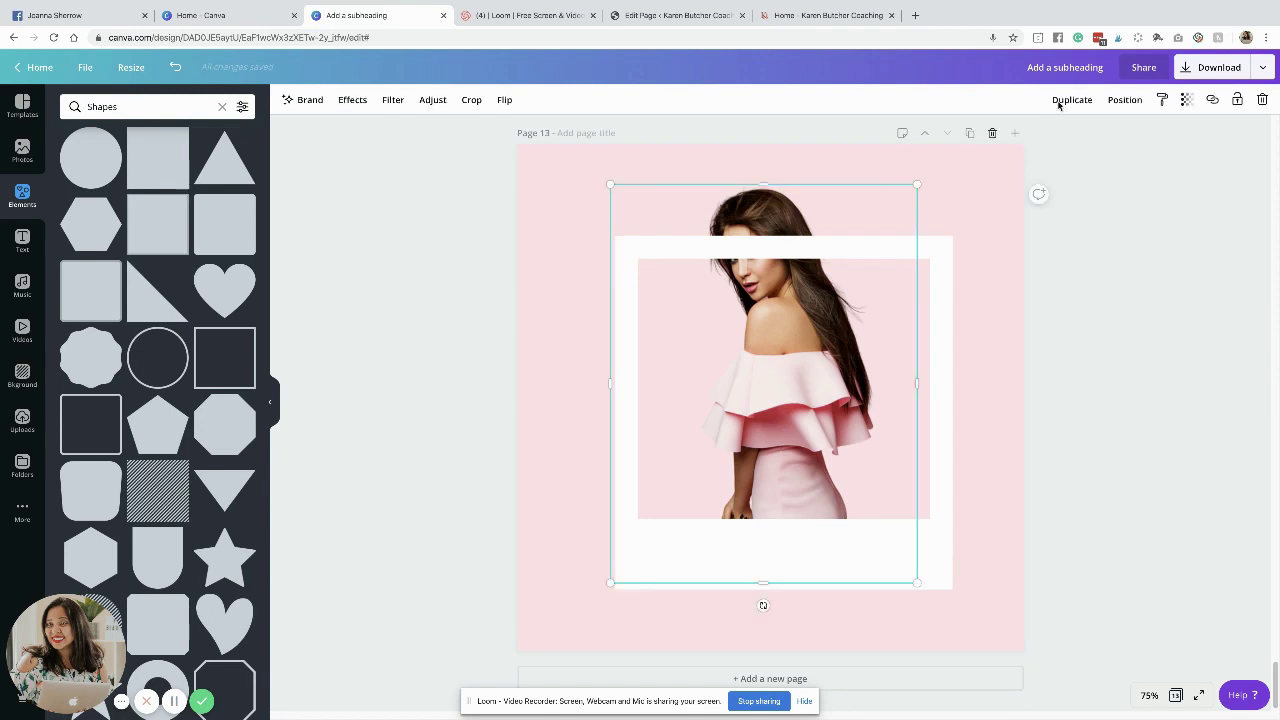
# Reorder layers with Position > Forward so the bottom white bar sits in front of the photo
pyautogui.click(1121, 104)
pyautogui.click(982, 138)
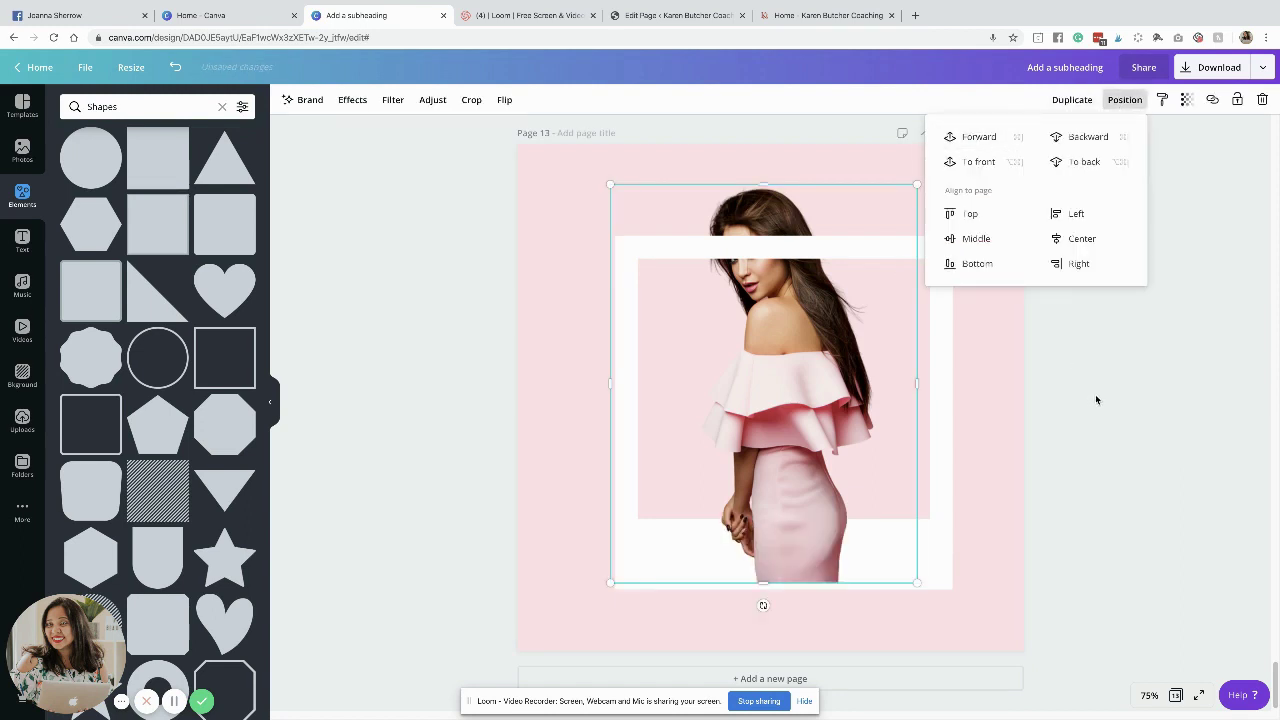
pyautogui.click(985, 140)
pyautogui.click(943, 557)
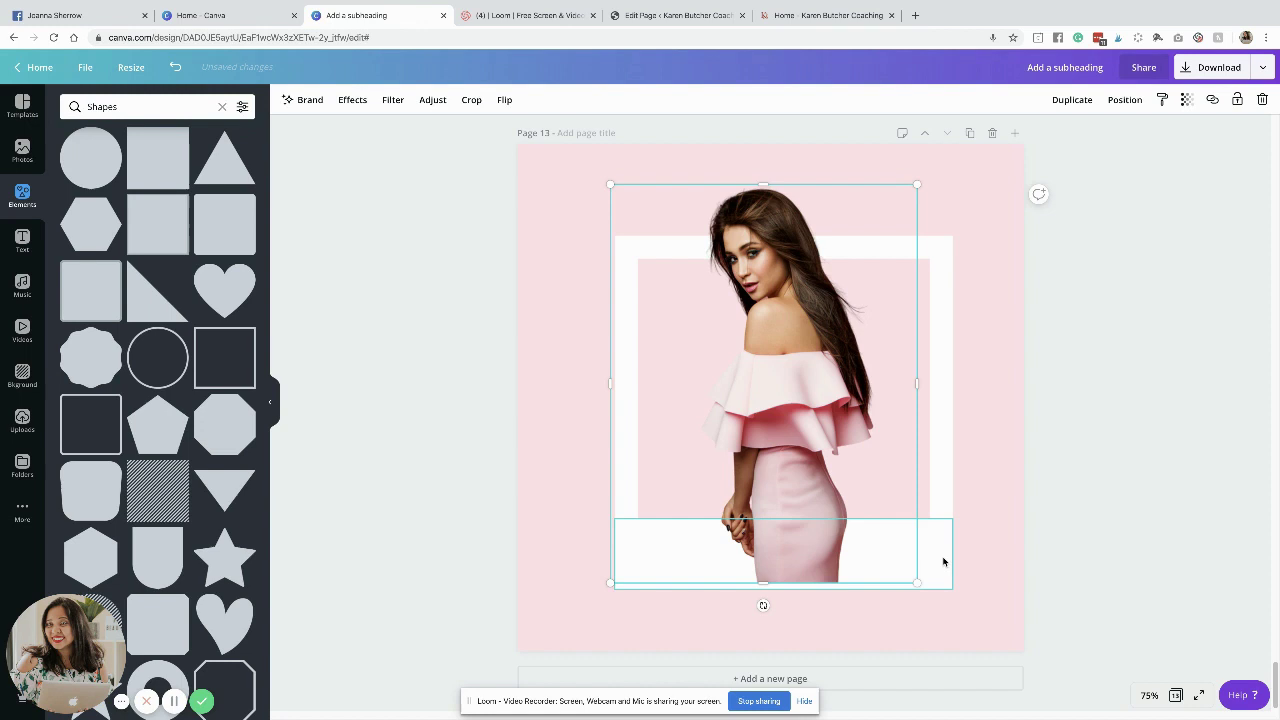
pyautogui.click(1131, 104)
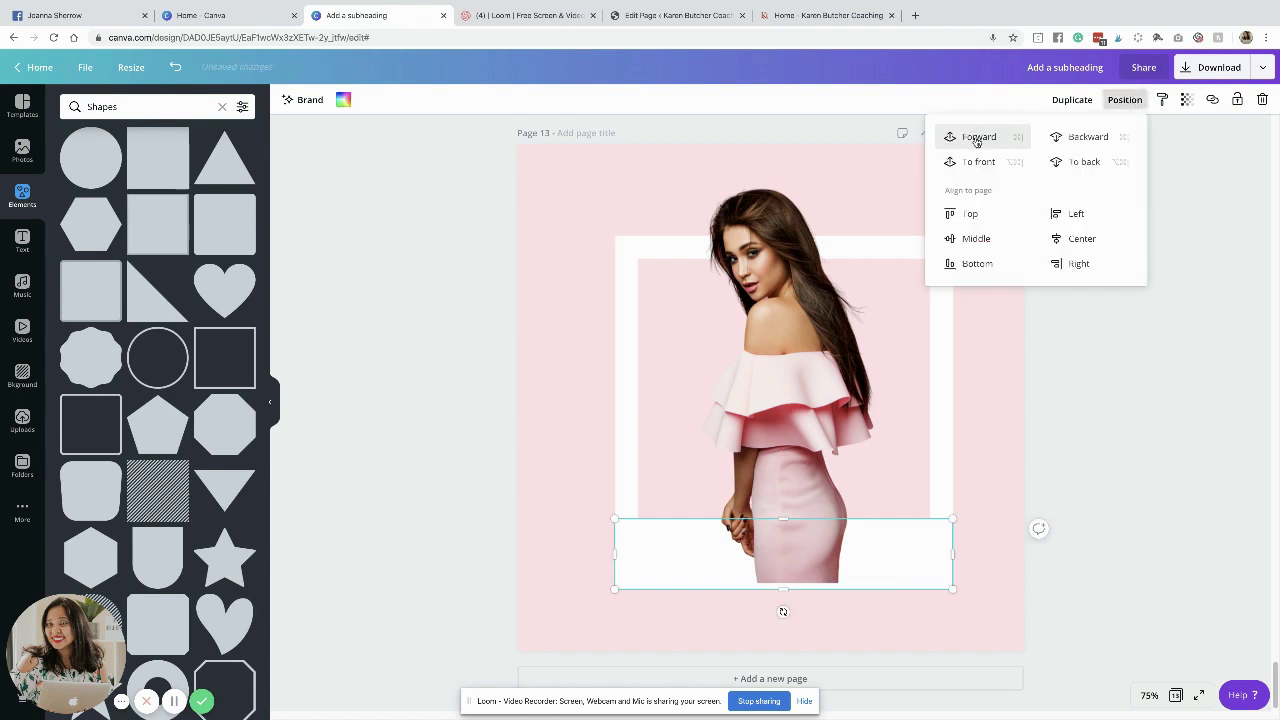
pyautogui.click(977, 138)
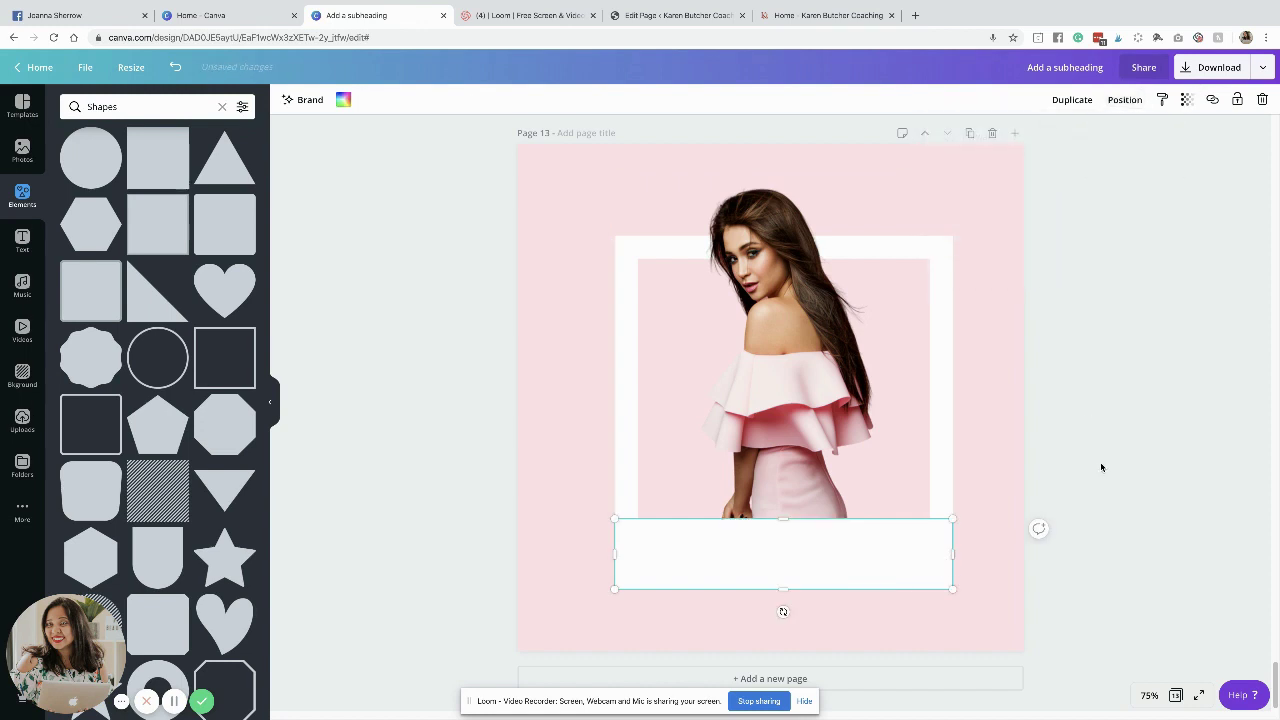
# Enlarge and shift the photo right so her head rises above the top bar, bottom trimmed to the strip
pyautogui.click(886, 223)
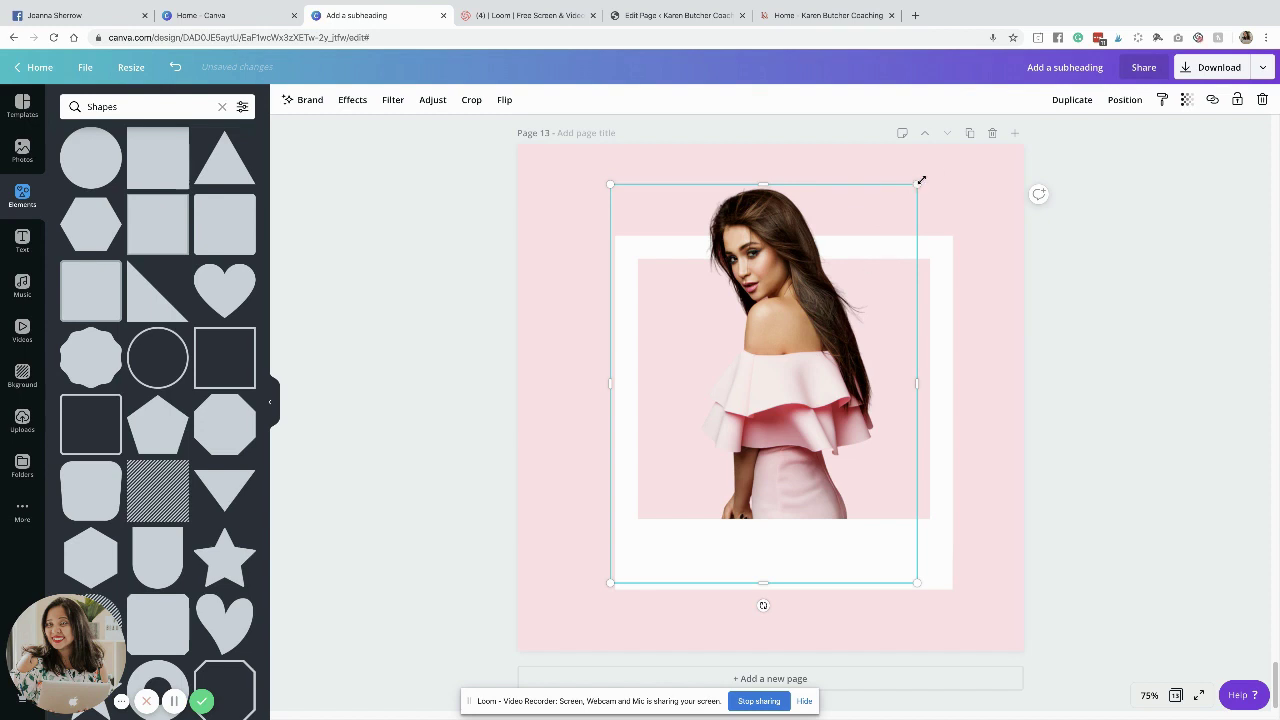
pyautogui.moveTo(921, 180); pyautogui.dragTo(946, 157)
pyautogui.moveTo(814, 349); pyautogui.dragTo(804, 349)
pyautogui.moveTo(600, 374); pyautogui.dragTo(566, 371)
pyautogui.moveTo(737, 363); pyautogui.dragTo(759, 404)
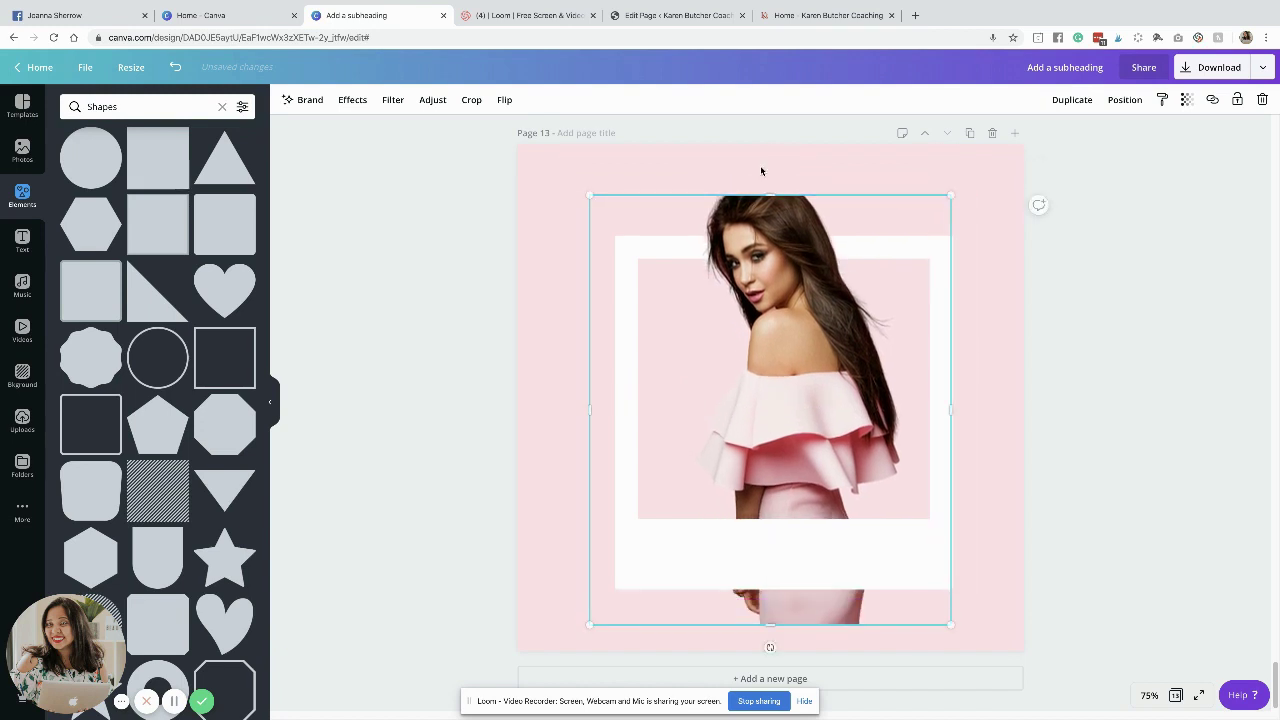
pyautogui.moveTo(767, 192); pyautogui.dragTo(769, 167)
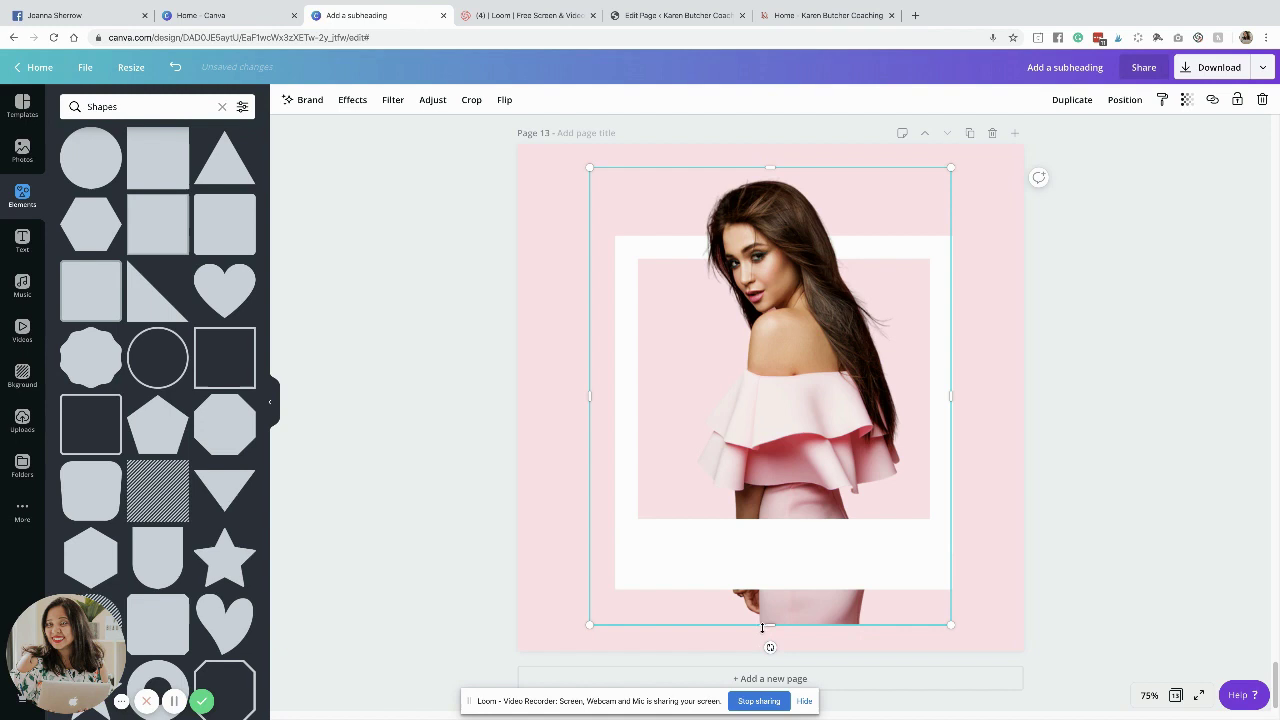
pyautogui.moveTo(762, 627); pyautogui.dragTo(772, 580)
pyautogui.click(1211, 485)
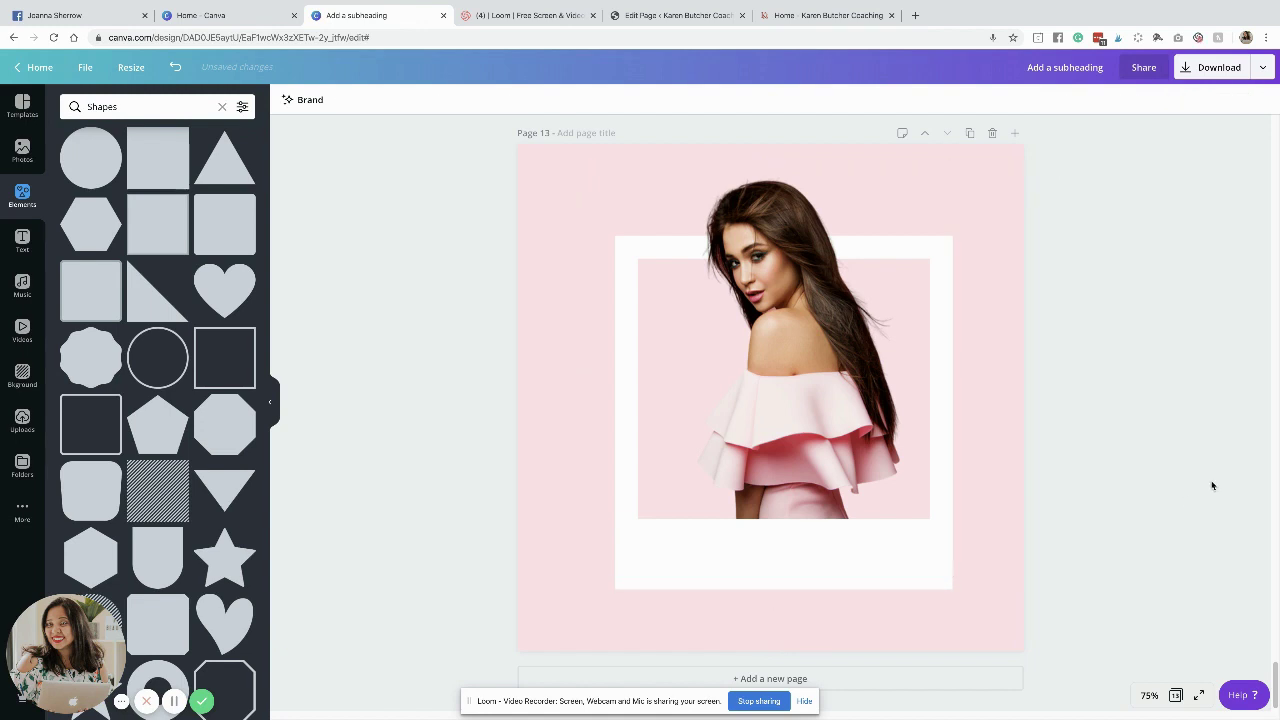
pyautogui.scroll(2, 1211, 485)
pyautogui.scroll(-1, 1227, 426)
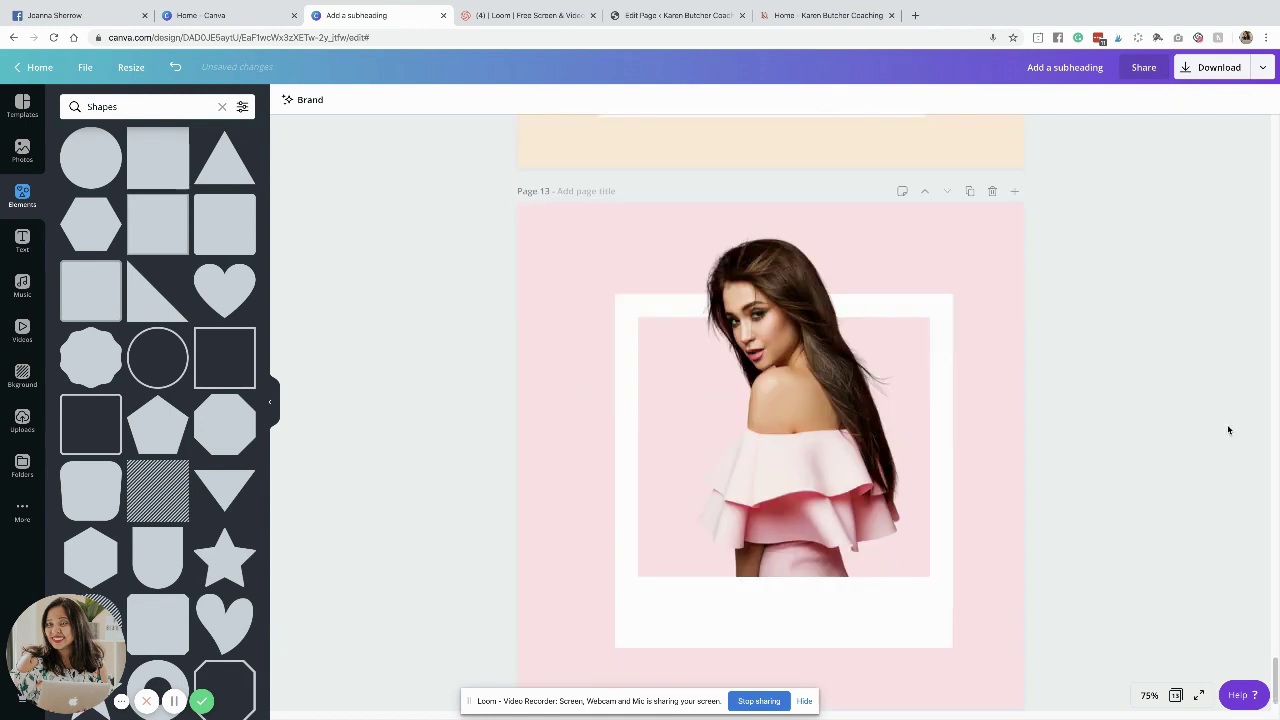
pyautogui.scroll(1, 1227, 426)
pyautogui.scroll(-1, 1238, 425)
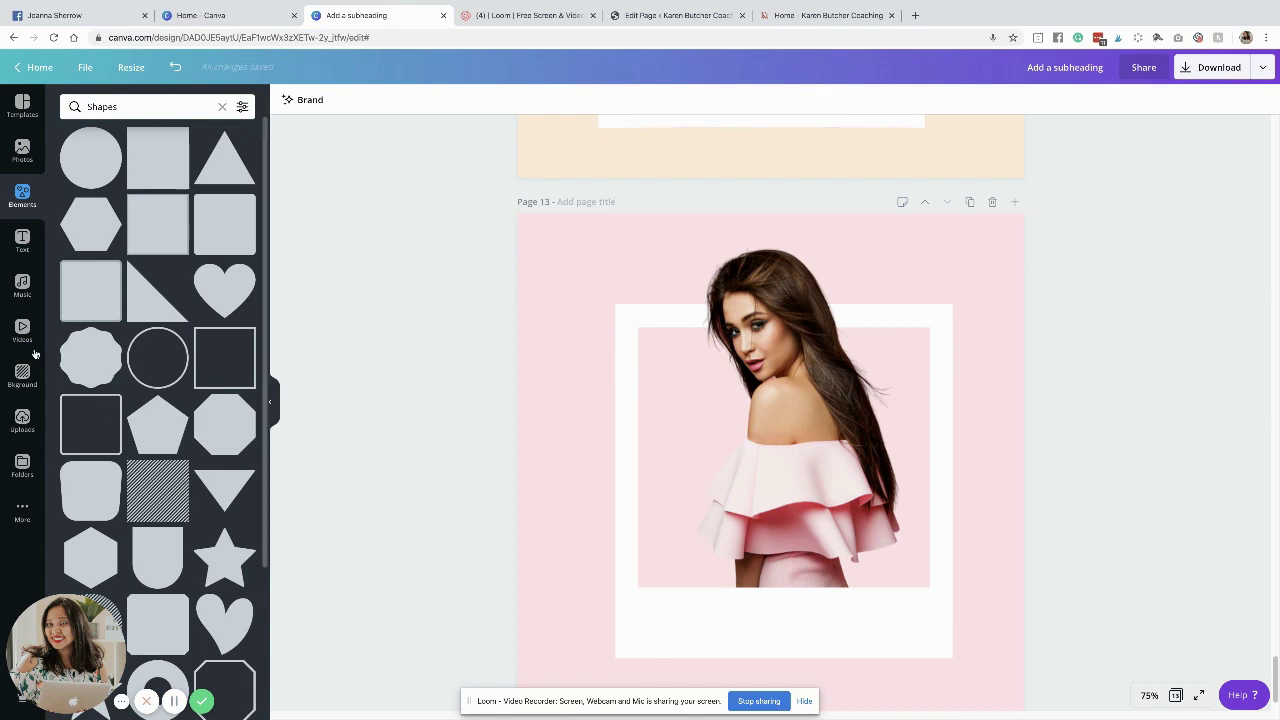
pyautogui.click(22, 243)
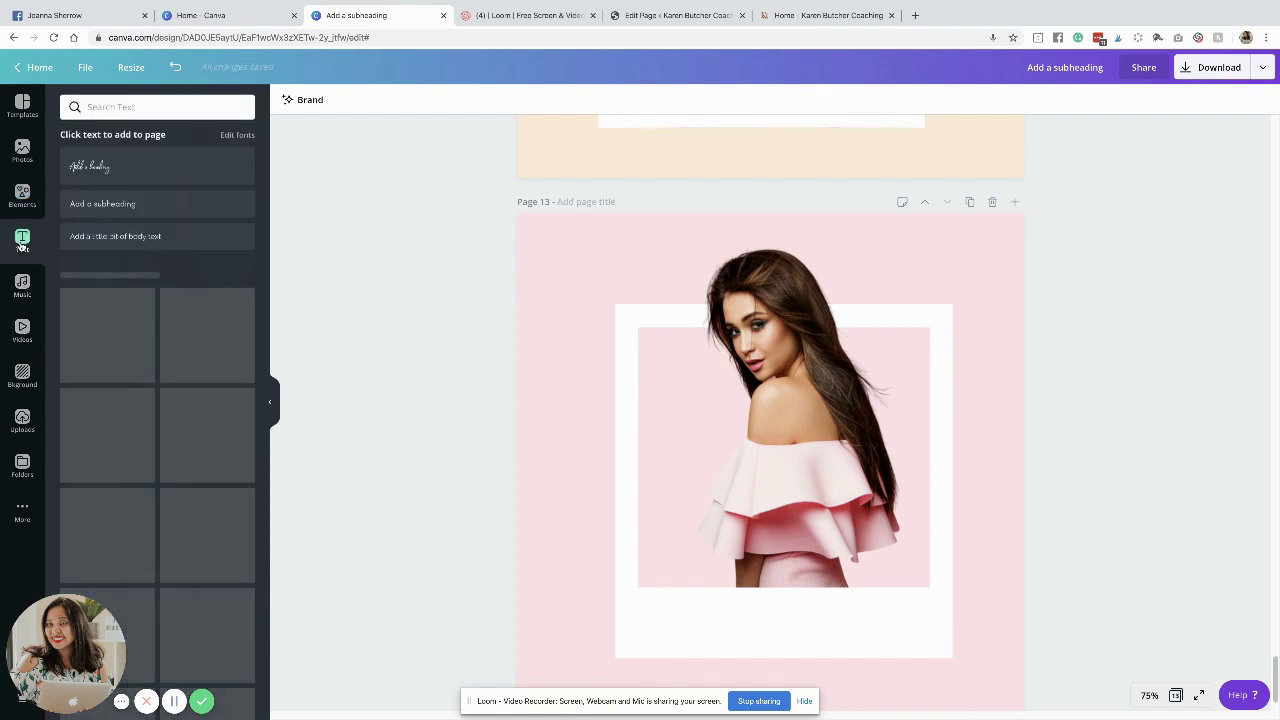
pyautogui.click(88, 203)
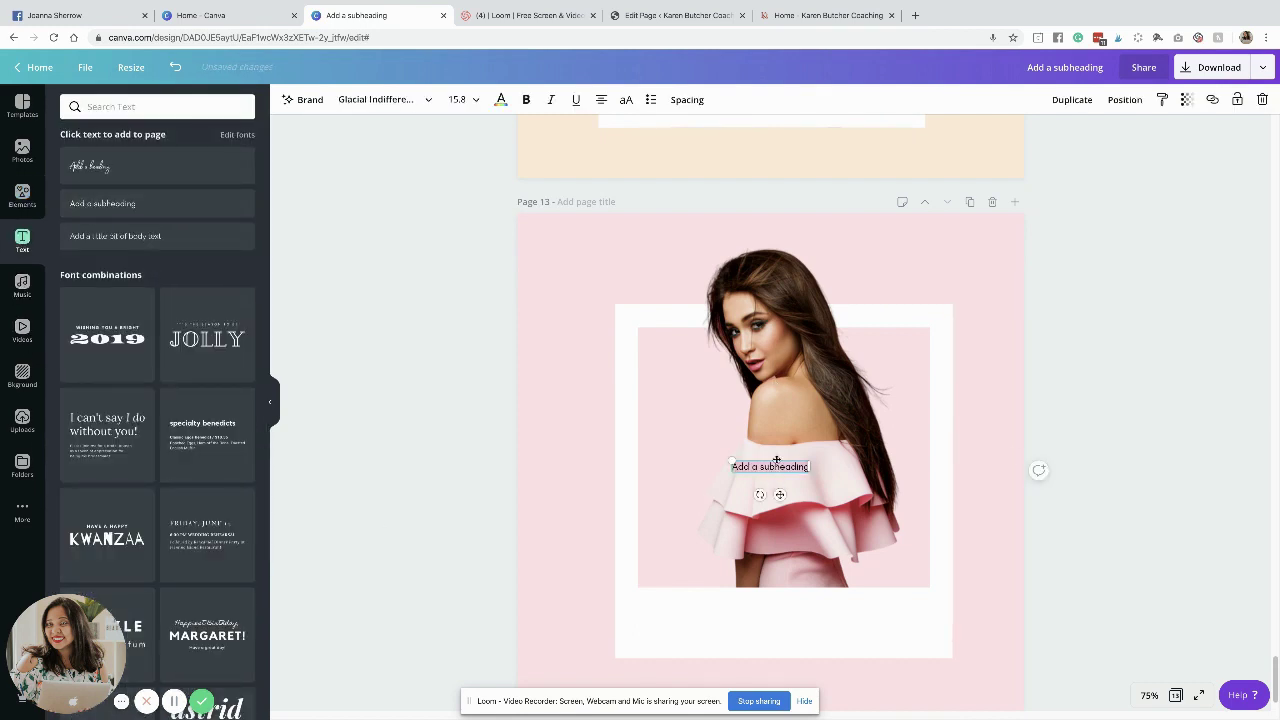
pyautogui.moveTo(776, 459); pyautogui.dragTo(677, 627)
pyautogui.write('www.savvychicdesign.com')
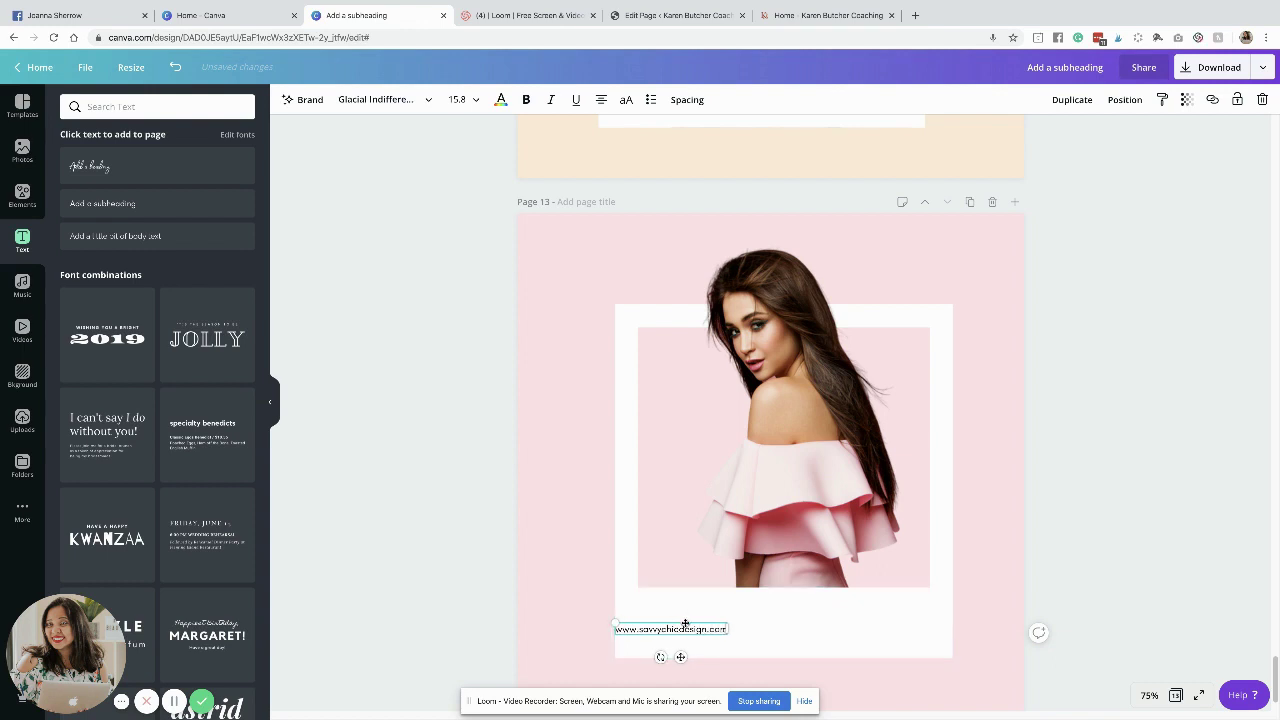
pyautogui.moveTo(686, 623); pyautogui.dragTo(709, 623)
# Place the SavvyChic Design logo from the Logos folder at the right of the bottom strip
pyautogui.click(22, 418)
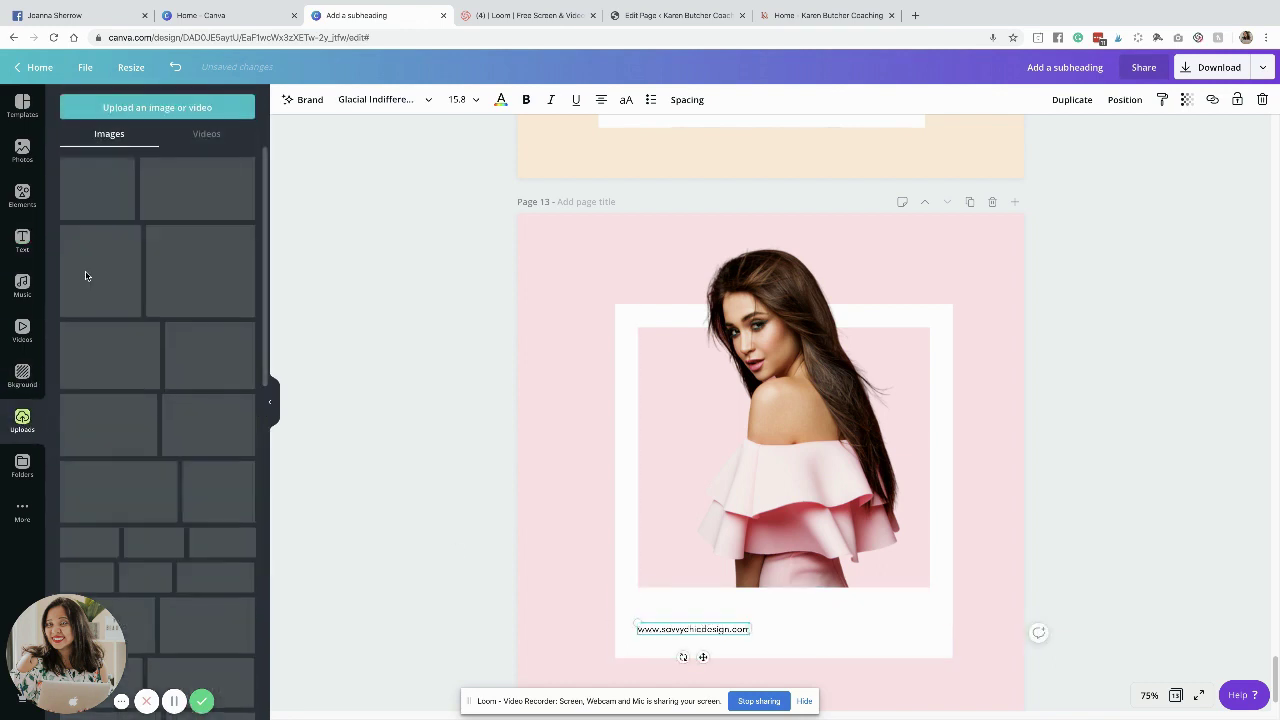
pyautogui.click(22, 465)
pyautogui.click(97, 345)
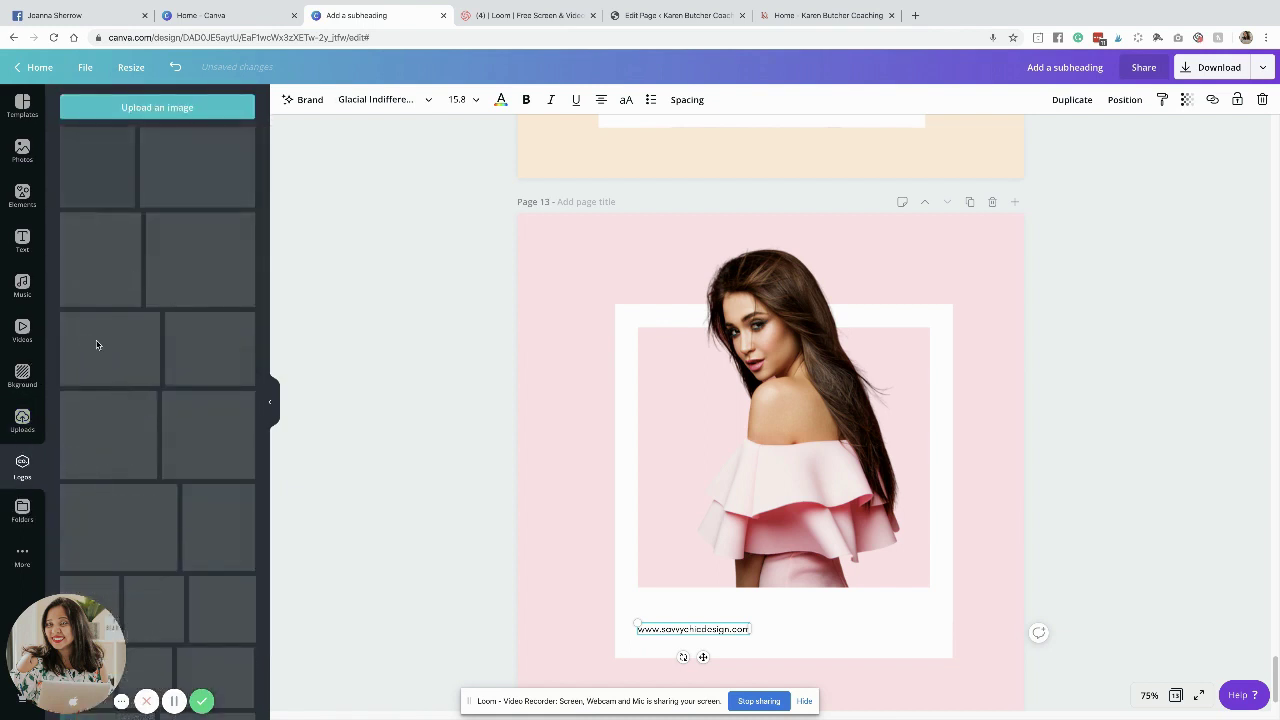
pyautogui.scroll(-3, 120, 355)
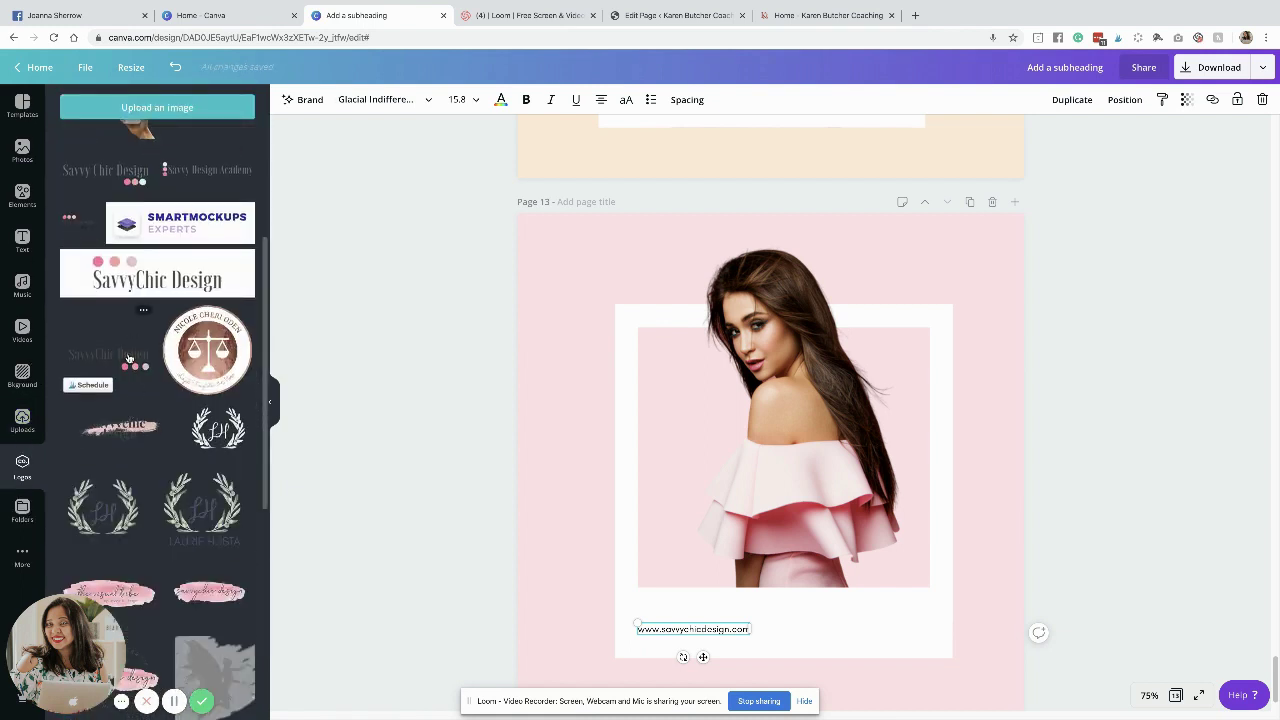
pyautogui.moveTo(128, 358); pyautogui.dragTo(853, 575)
pyautogui.moveTo(912, 632); pyautogui.dragTo(908, 639)
pyautogui.click(1135, 520)
# Duplicate page 13, then delete the extra page 14, leaving 13 pages
pyautogui.scroll(-1, 1135, 520)
pyautogui.scroll(-1, 1135, 524)
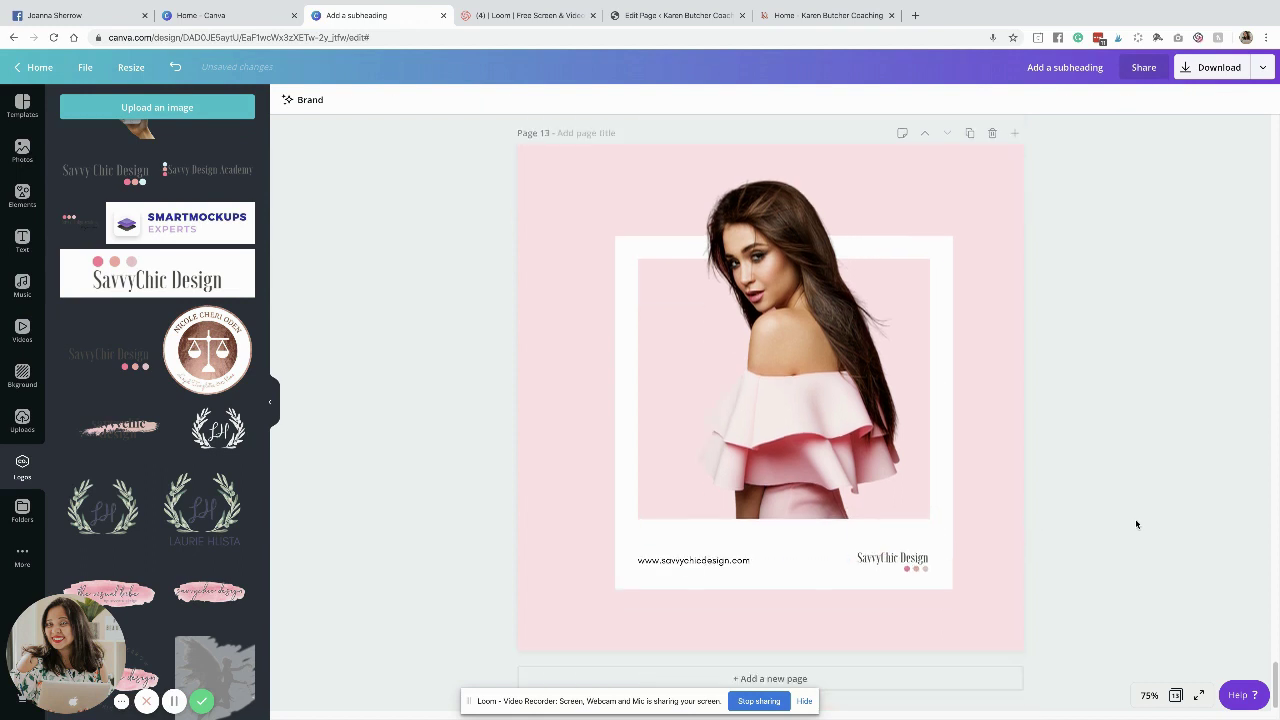
pyautogui.click(969, 134)
pyautogui.click(992, 133)
pyautogui.scroll(-5, 1182, 458)
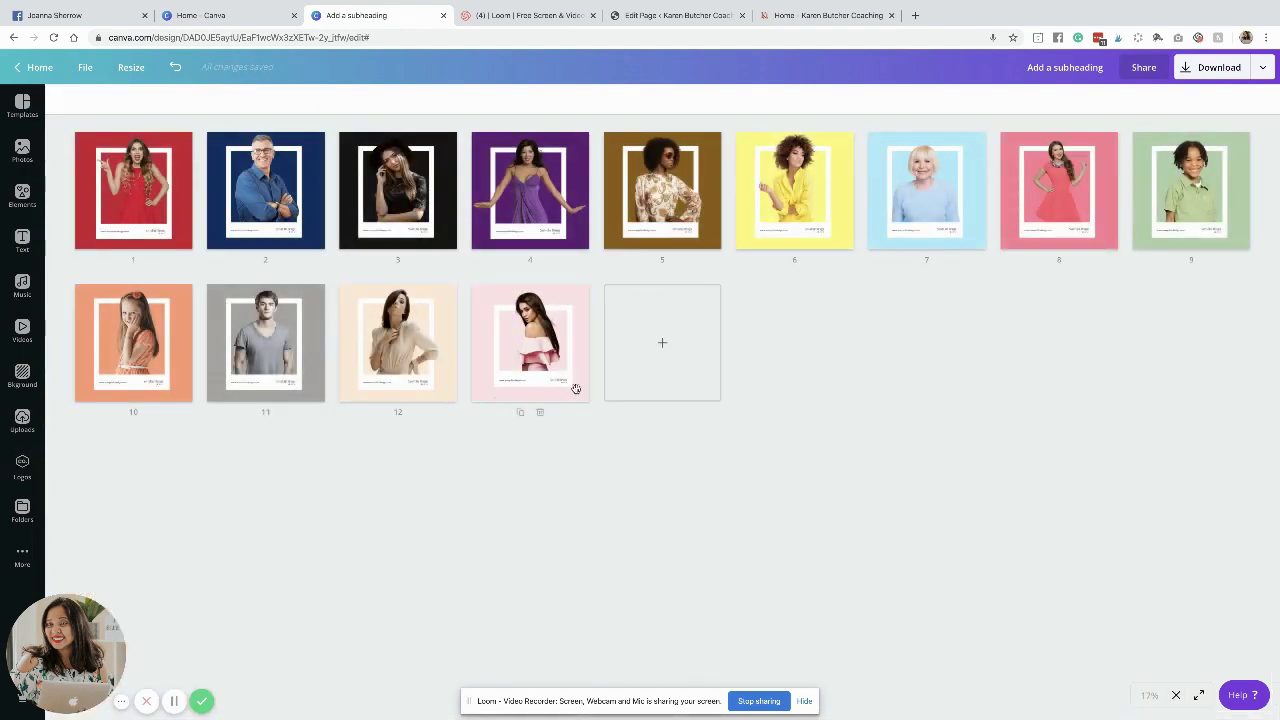
# Return to page 13 and nudge the model photo slightly left
pyautogui.click(1176, 693)
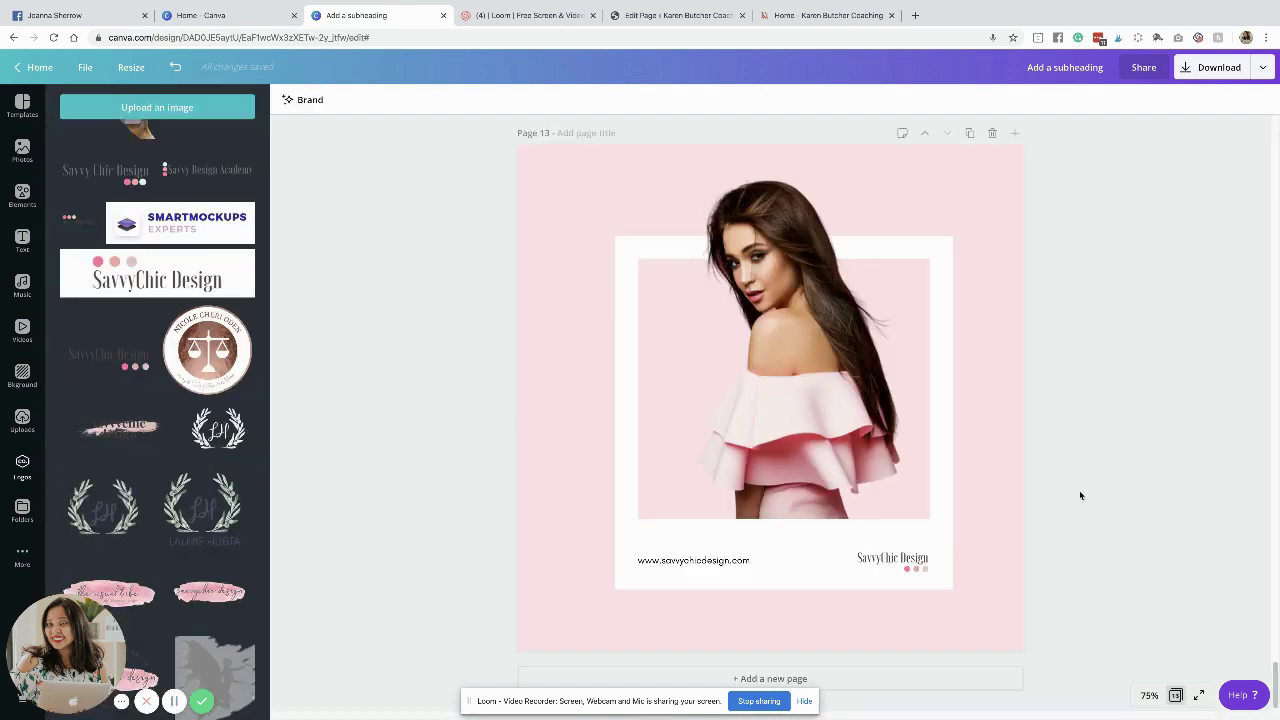
pyautogui.click(806, 415)
pyautogui.moveTo(806, 415); pyautogui.dragTo(796, 415)
pyautogui.click(1073, 397)
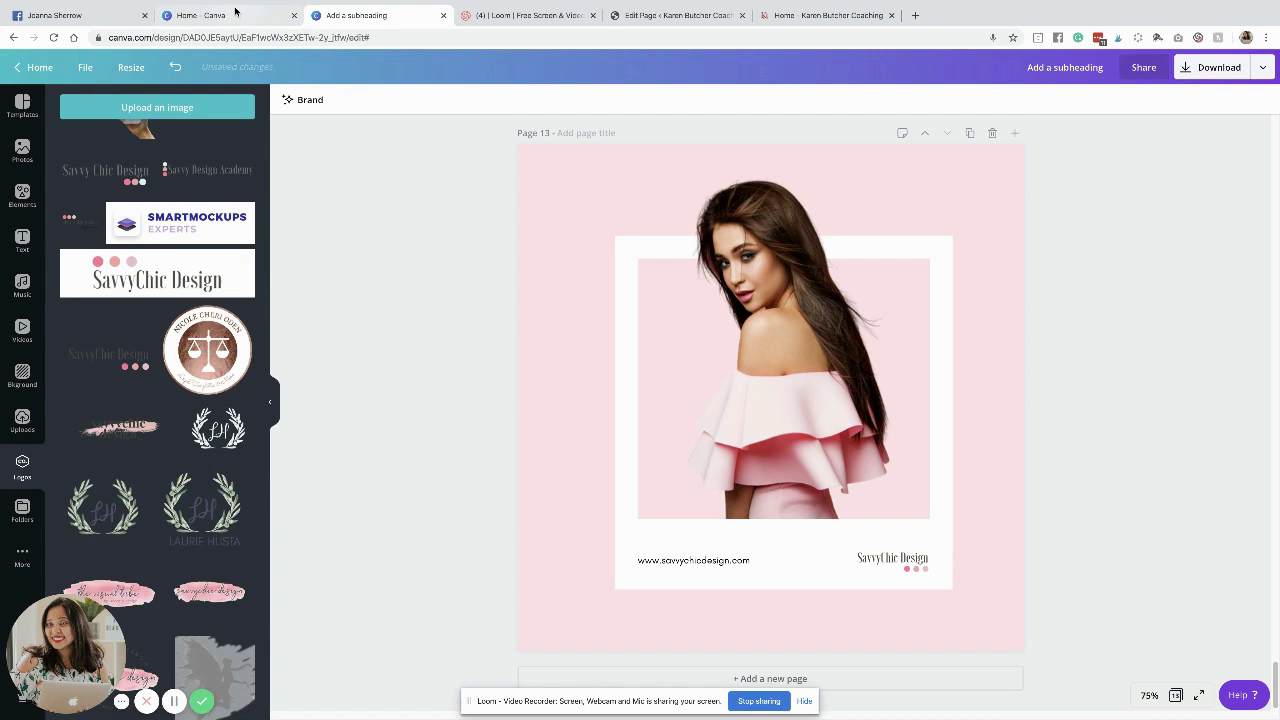
# Download only page 13 as a PNG
pyautogui.click(1264, 70)
pyautogui.click(1186, 135)
pyautogui.click(1176, 316)
pyautogui.scroll(-5, 1188, 400)
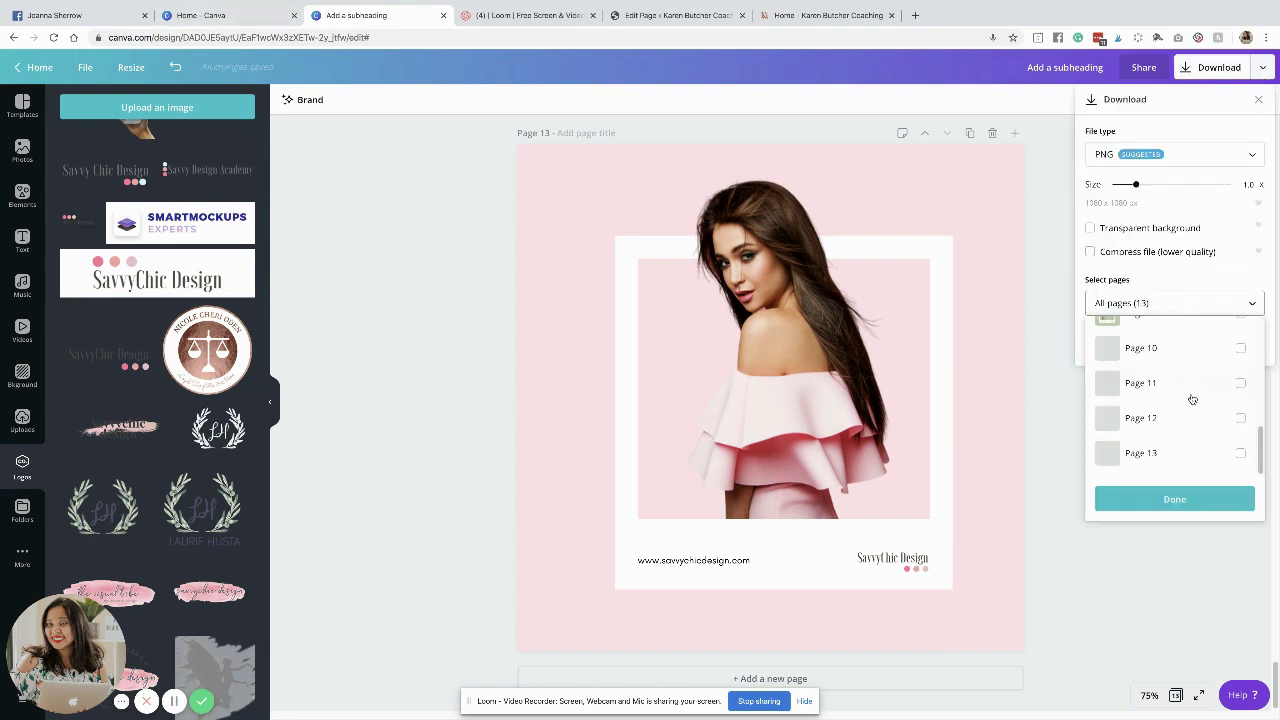
pyautogui.click(1240, 456)
pyautogui.click(1214, 498)
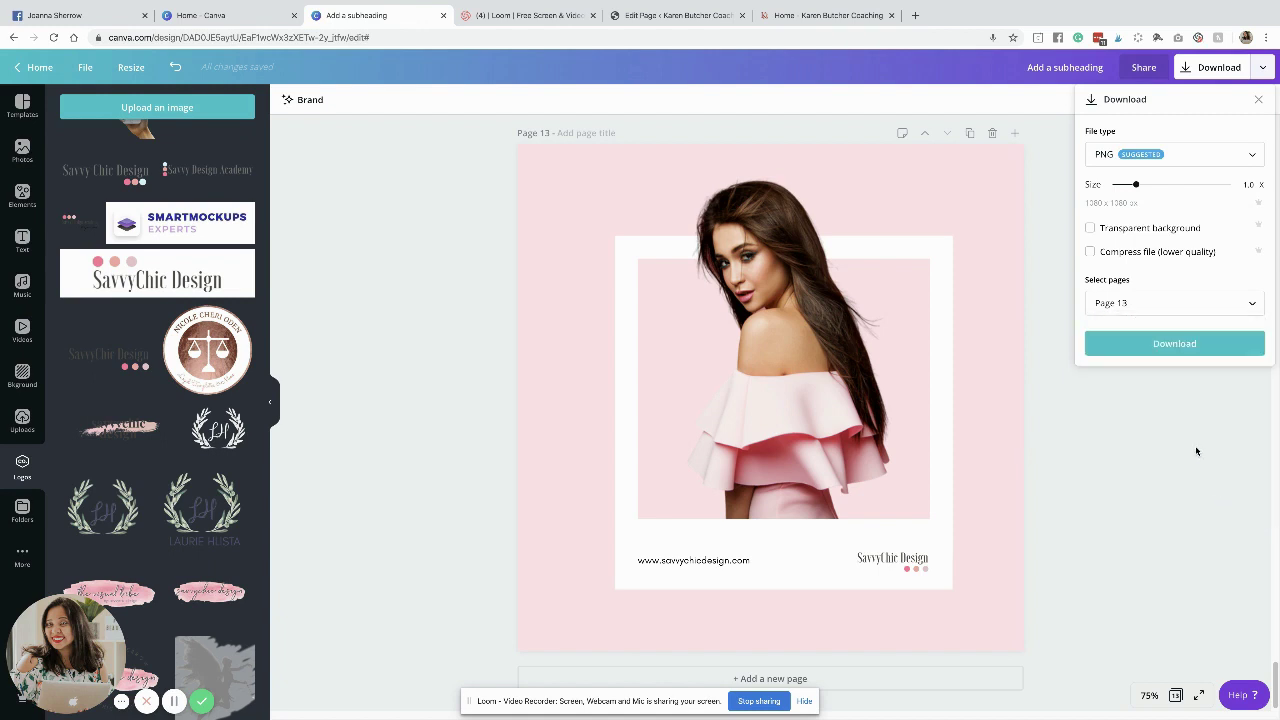
pyautogui.click(1165, 354)
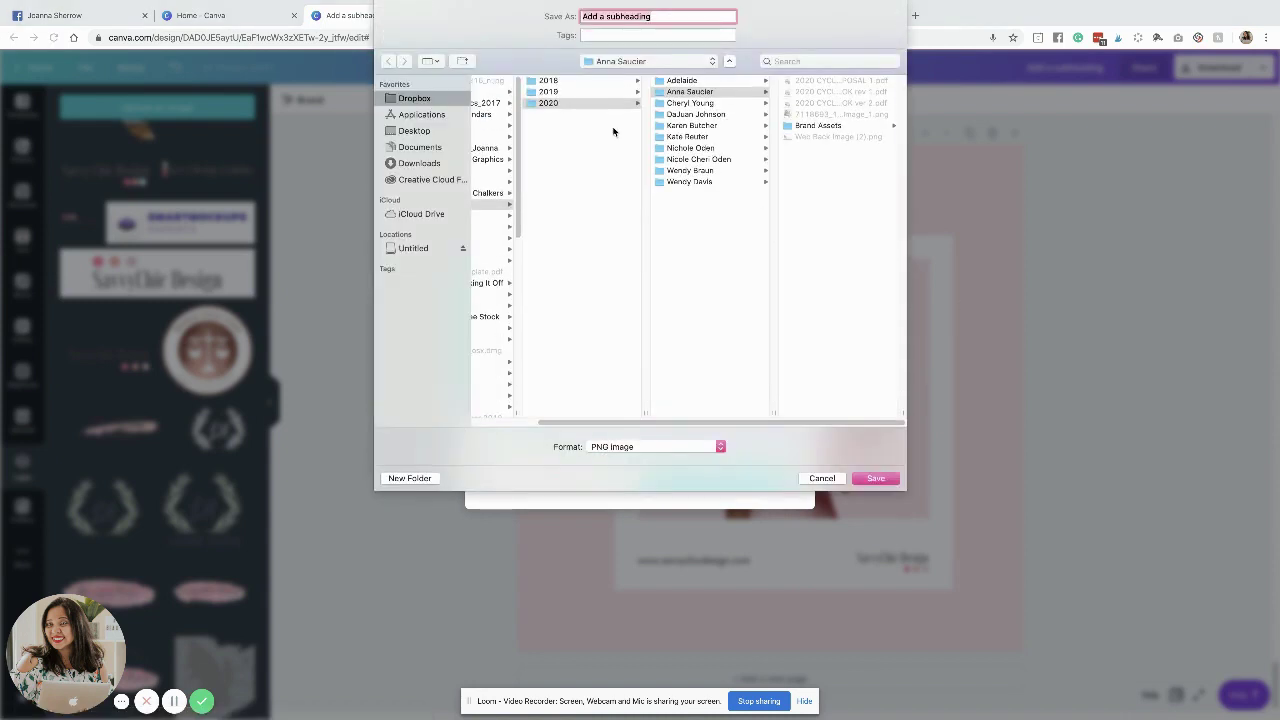
# Save the PNG as 14 in SavvyChic Presentations > 2020 > Made In Canva > Image in Frames
pyautogui.moveTo(559, 424); pyautogui.dragTo(438, 396)
pyautogui.click(536, 188)
pyautogui.click(623, 93)
pyautogui.click(777, 171)
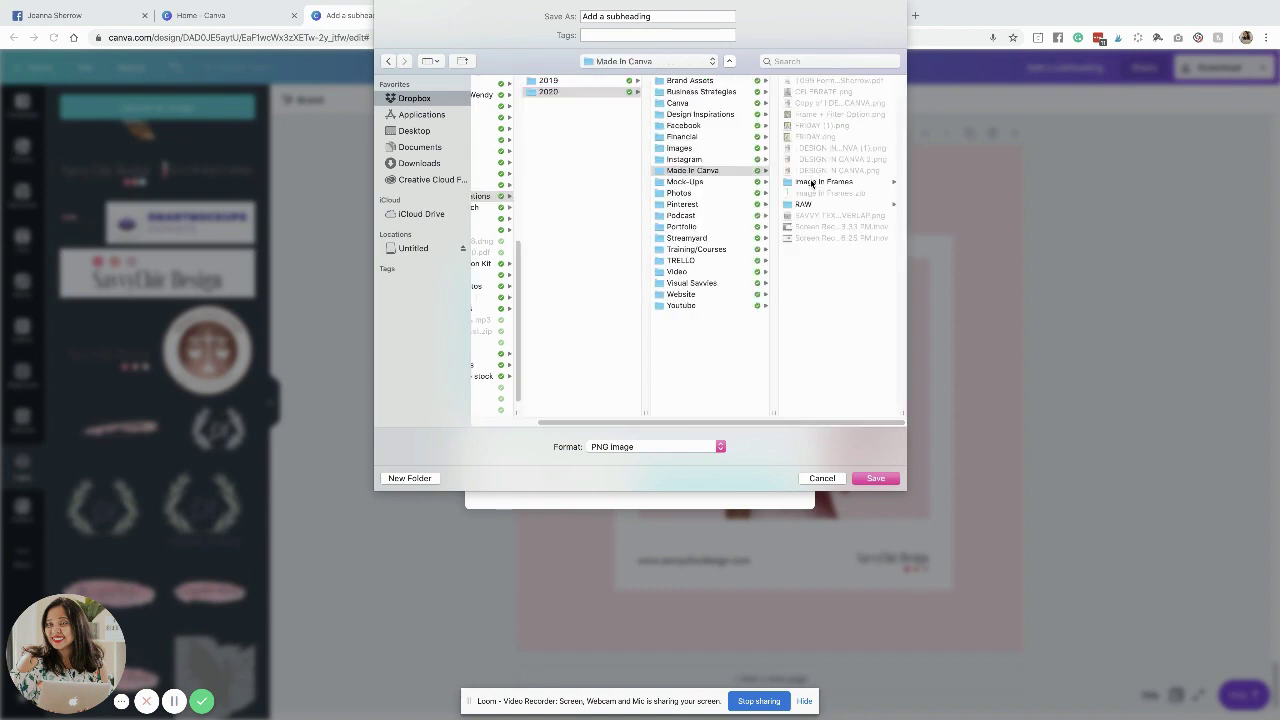
pyautogui.click(812, 182)
pyautogui.click(556, 15)
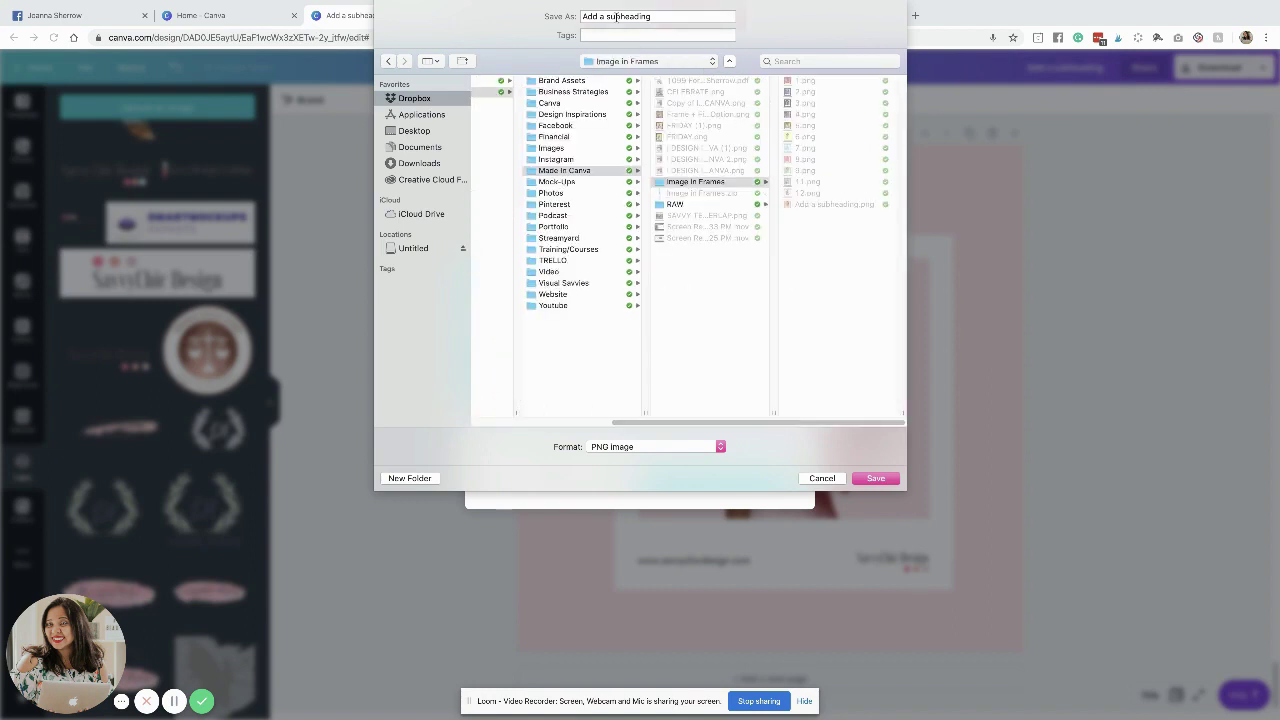
pyautogui.write('1')
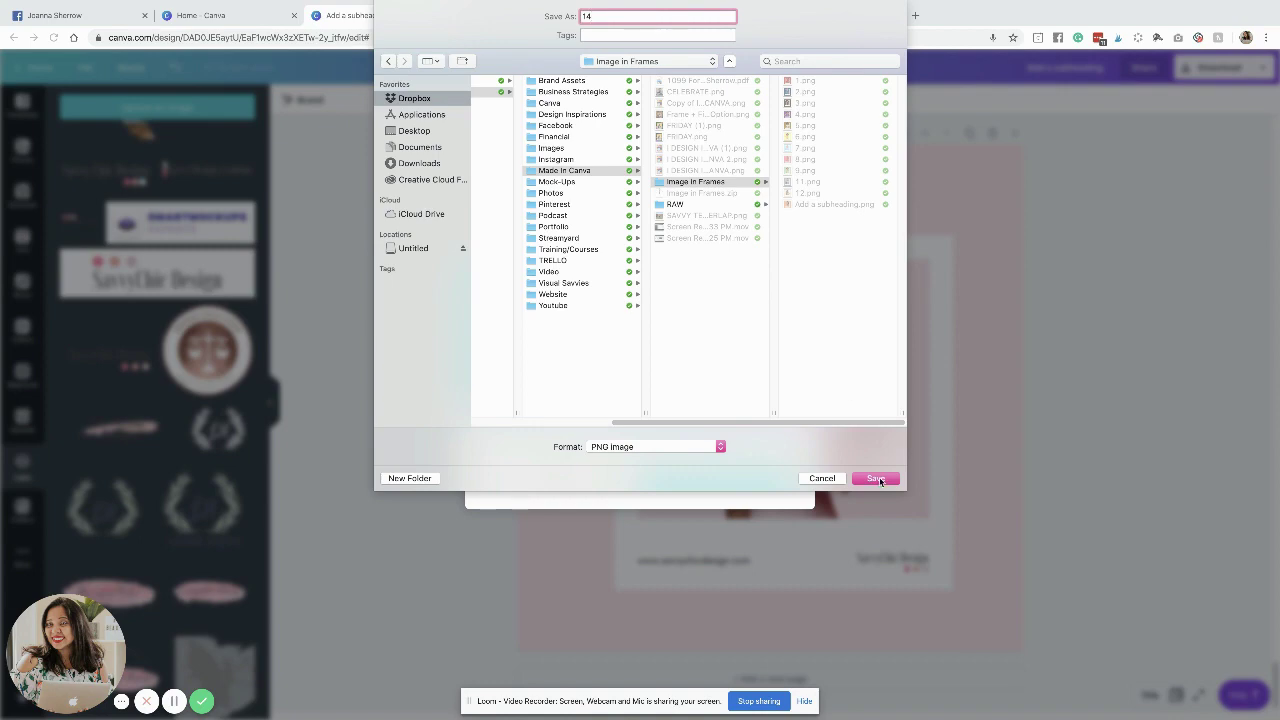
pyautogui.write('4')
pyautogui.click(876, 478)
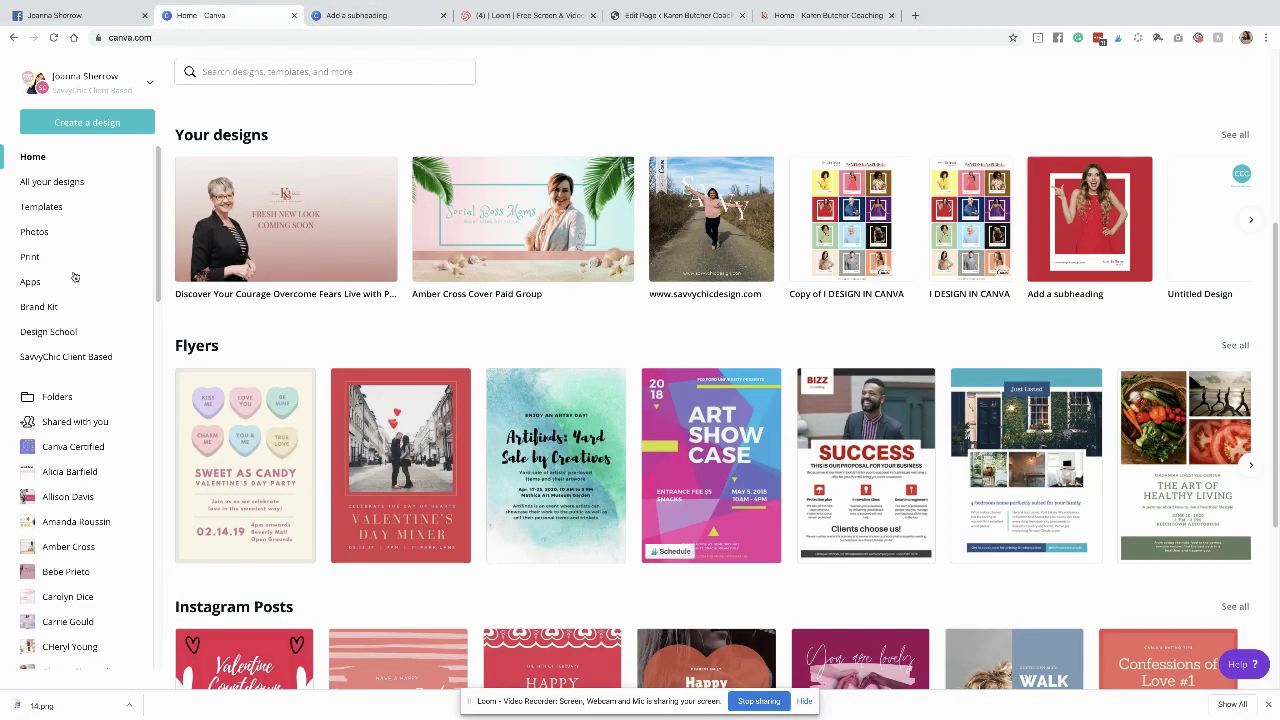
# From All your designs, open the copied grid design and the I DESIGN IN CANVA design in new tabs
pyautogui.click(1235, 134)
pyautogui.click(1055, 190)
pyautogui.click(228, 14)
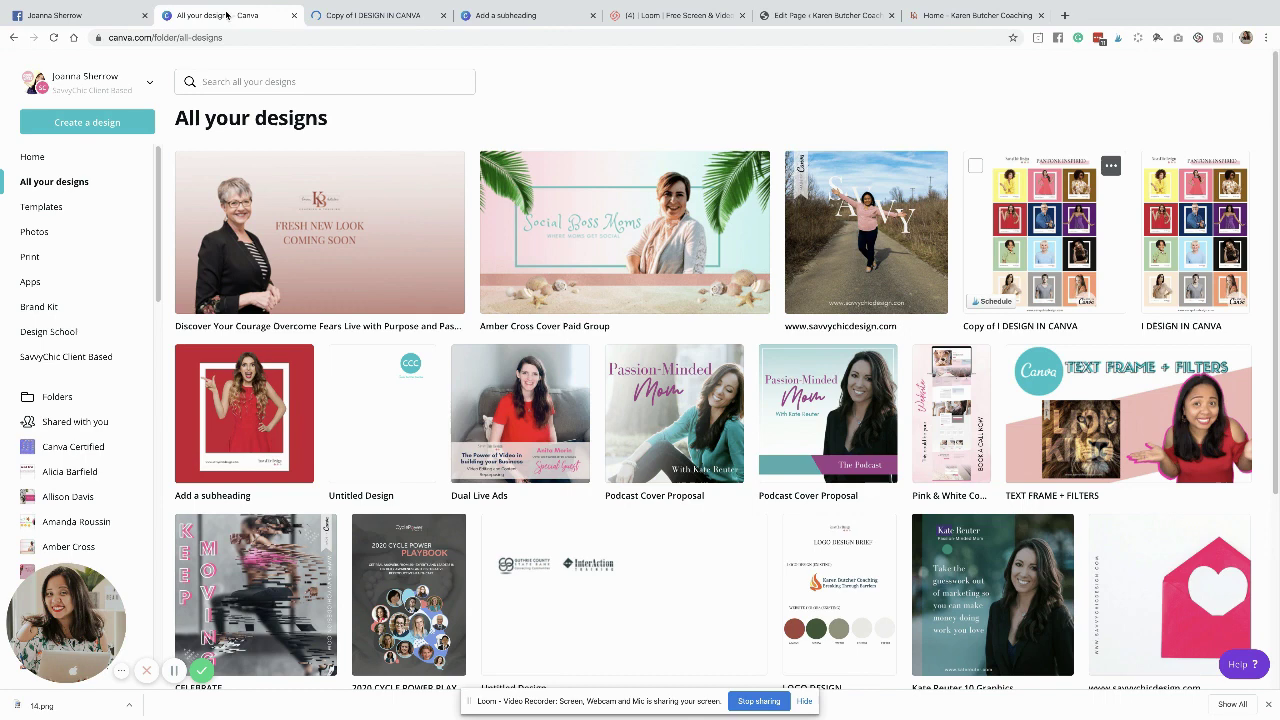
pyautogui.click(1165, 232)
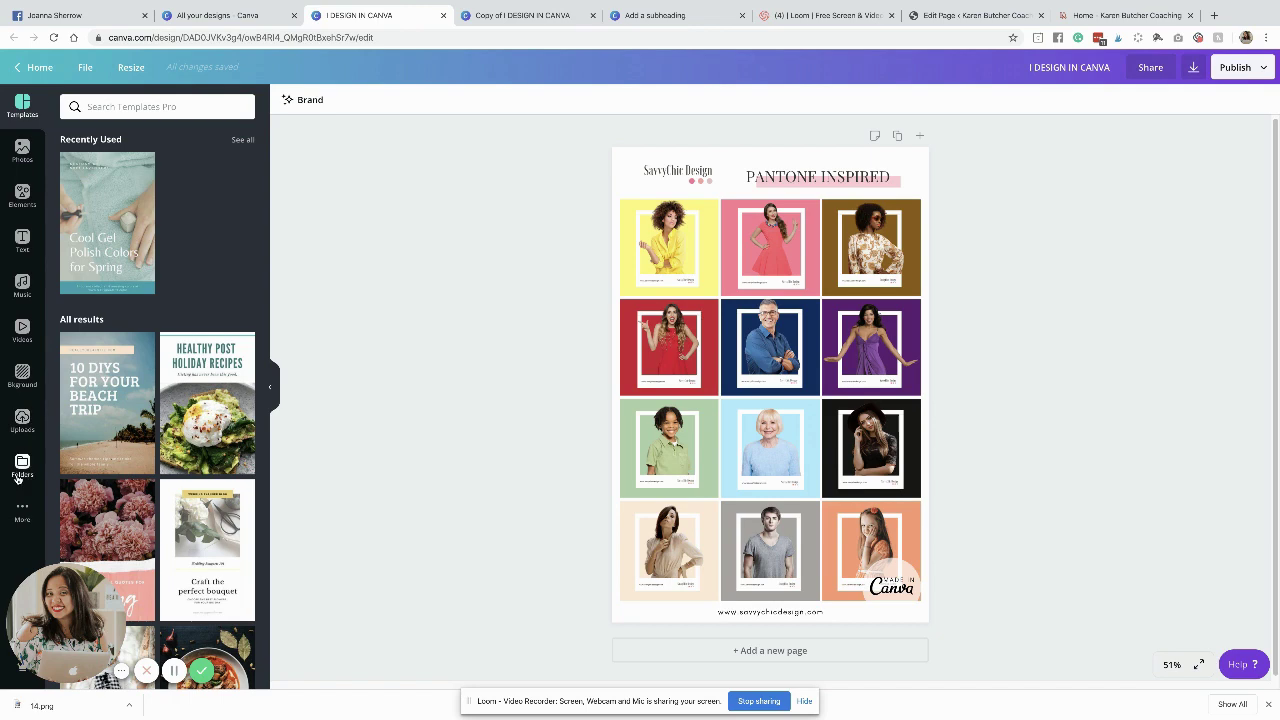
# Find the 'made in canva' folder and upload the exported 14.png into it
pyautogui.click(16, 478)
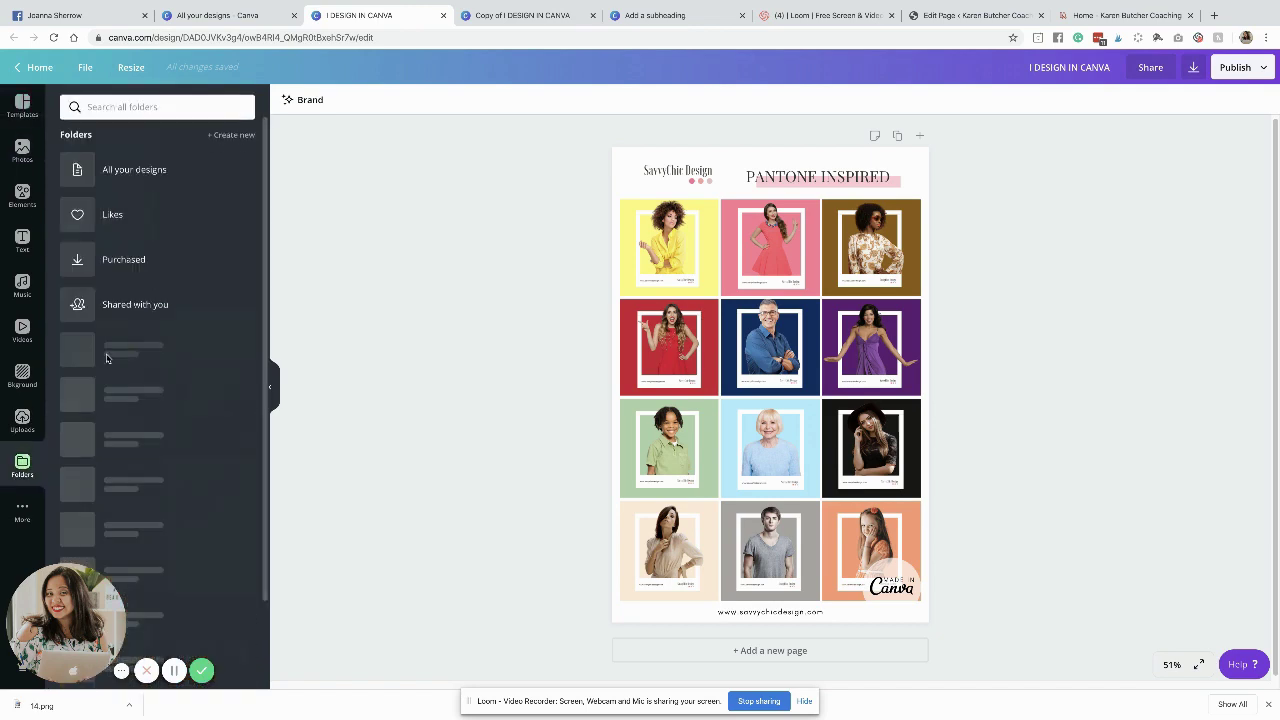
pyautogui.scroll(-10, 155, 364)
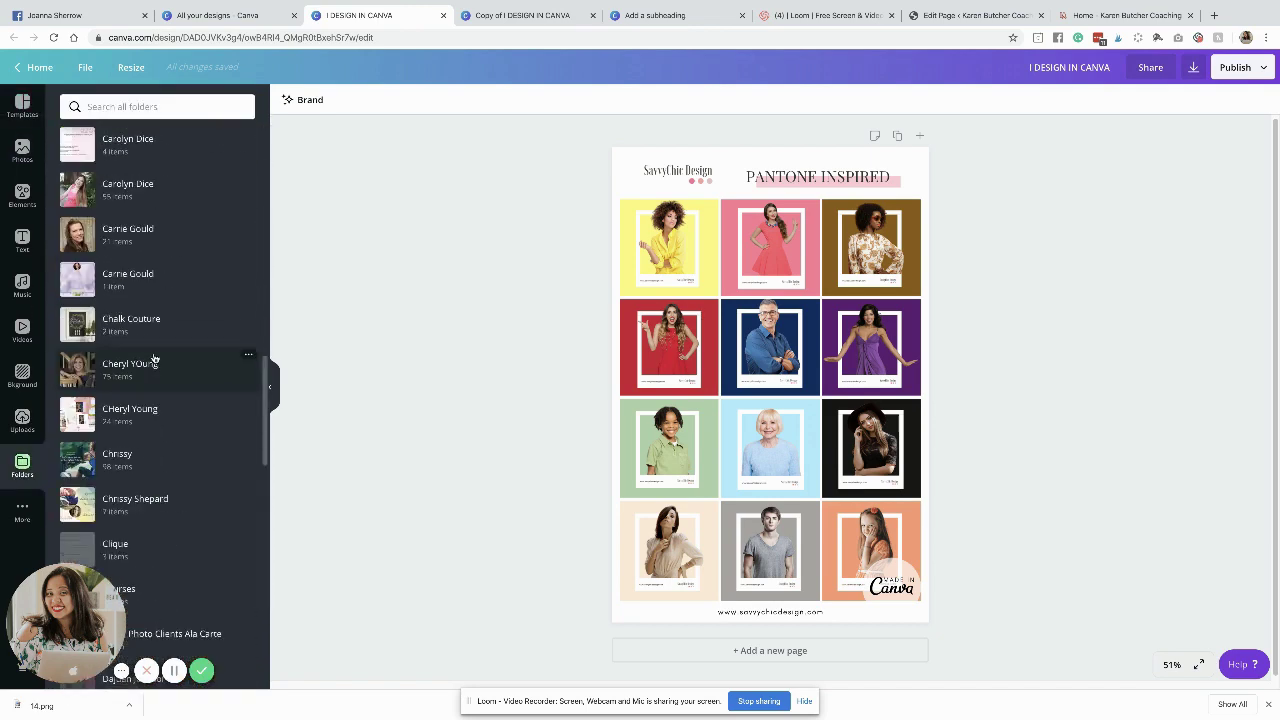
pyautogui.scroll(-10, 155, 364)
pyautogui.write('ma')
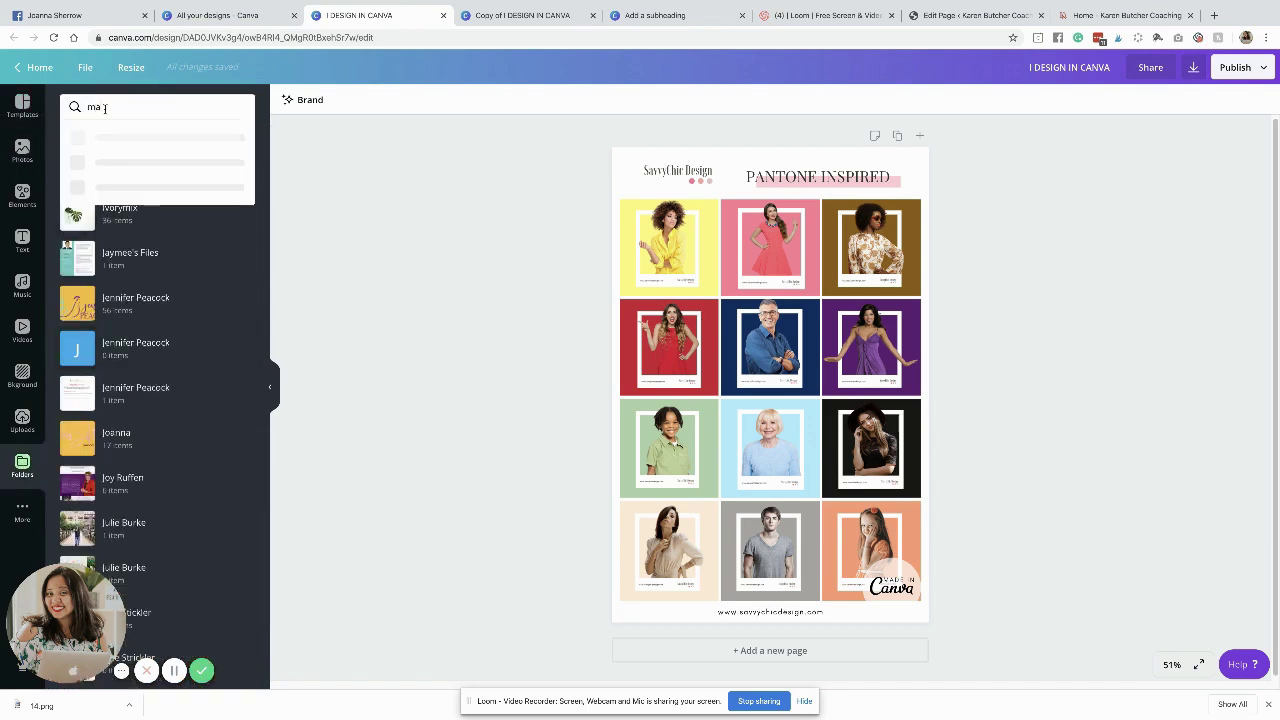
pyautogui.write('de in canva')
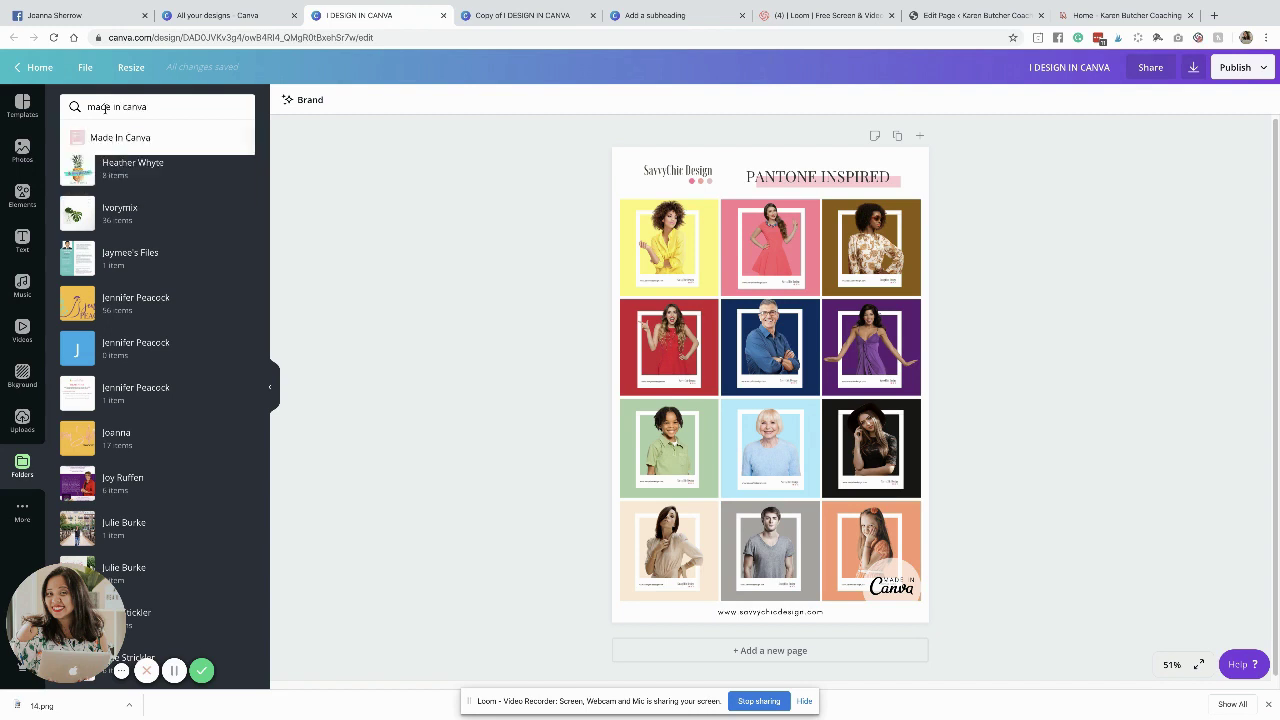
pyautogui.click(118, 137)
pyautogui.moveTo(41, 706); pyautogui.dragTo(209, 478)
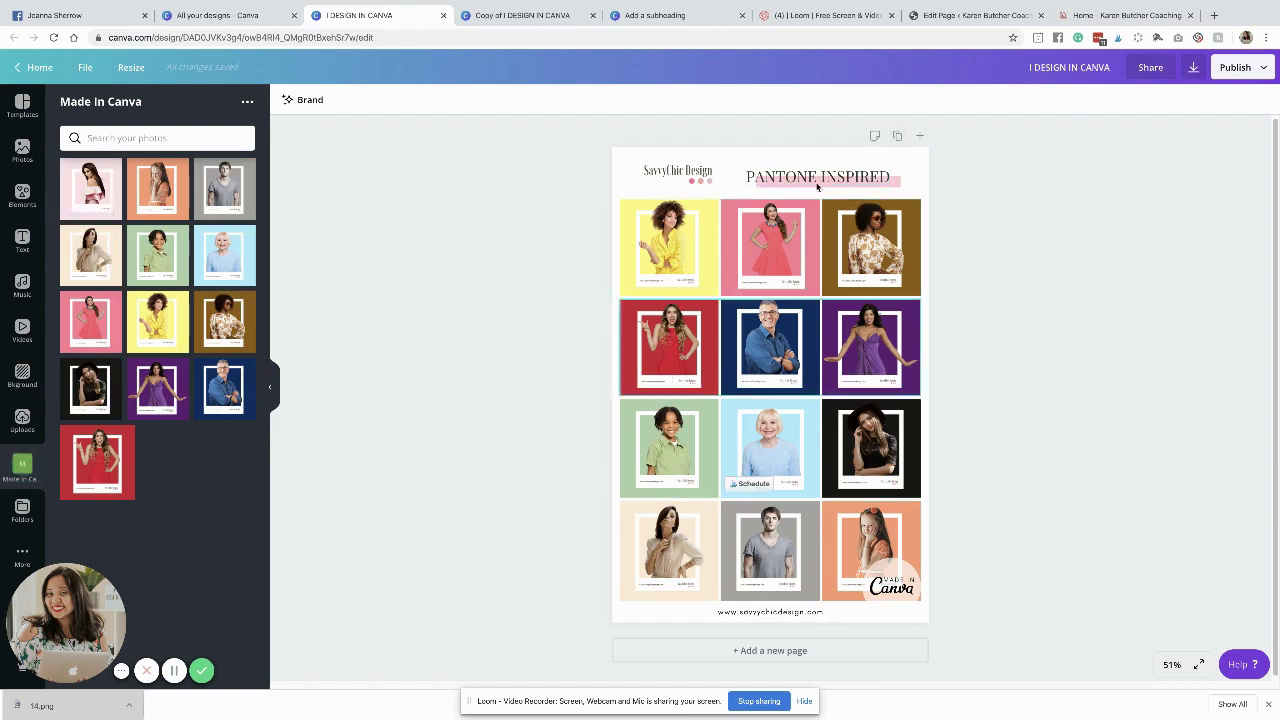
# Add a blank new page with a three-column photo grid from Elements
pyautogui.click(801, 651)
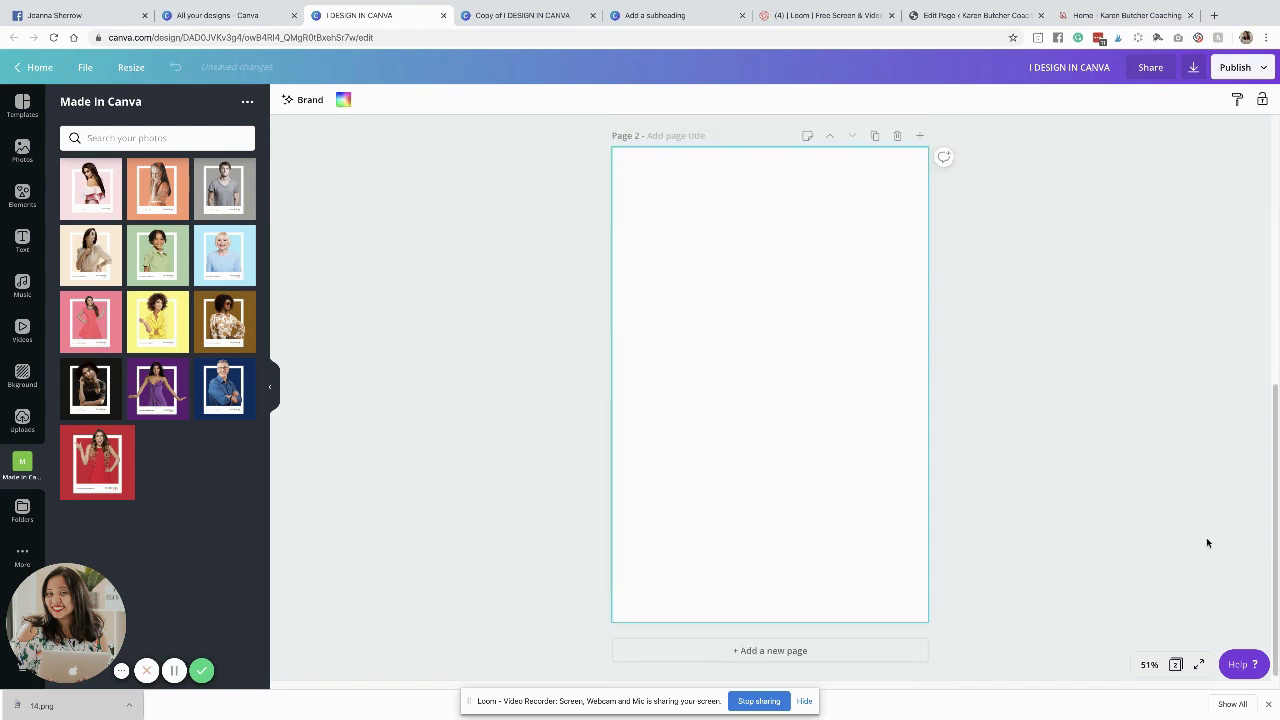
pyautogui.click(23, 193)
pyautogui.click(241, 305)
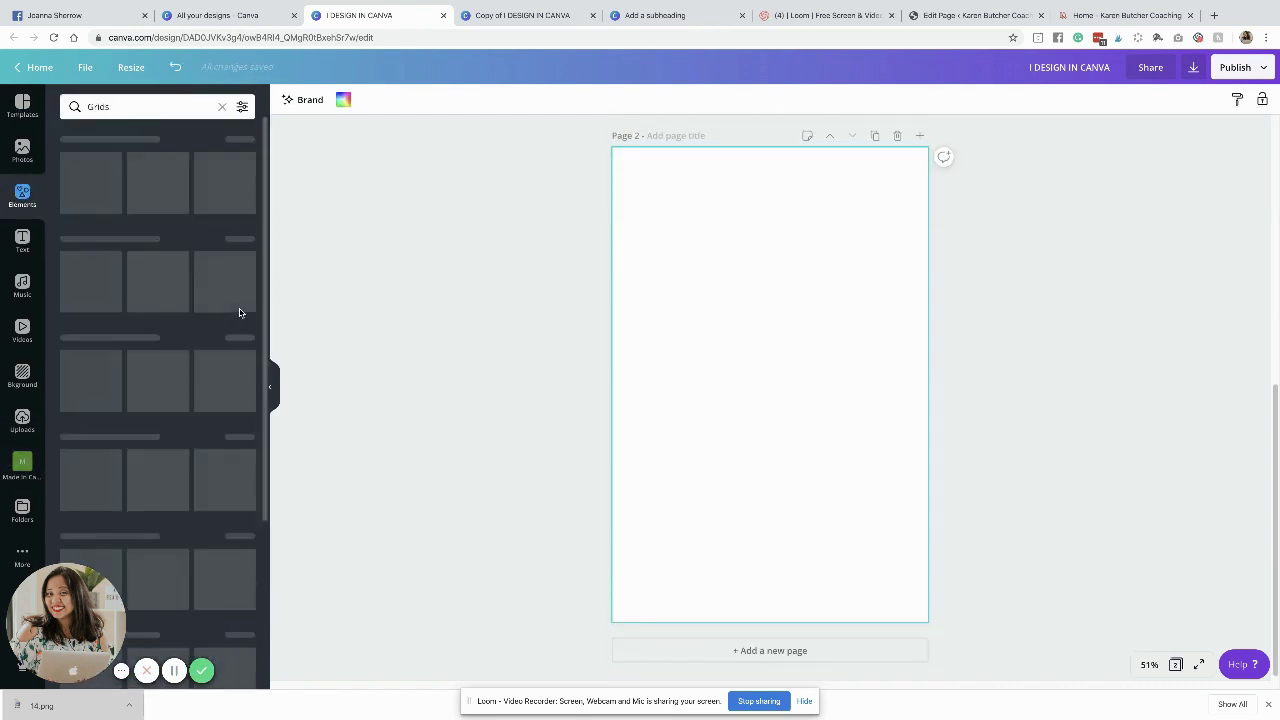
pyautogui.click(145, 287)
# Shrink the grid to about a third of page height, lower it slightly and trim both sides
pyautogui.moveTo(768, 624); pyautogui.dragTo(784, 250)
pyautogui.moveTo(774, 206); pyautogui.dragTo(774, 232)
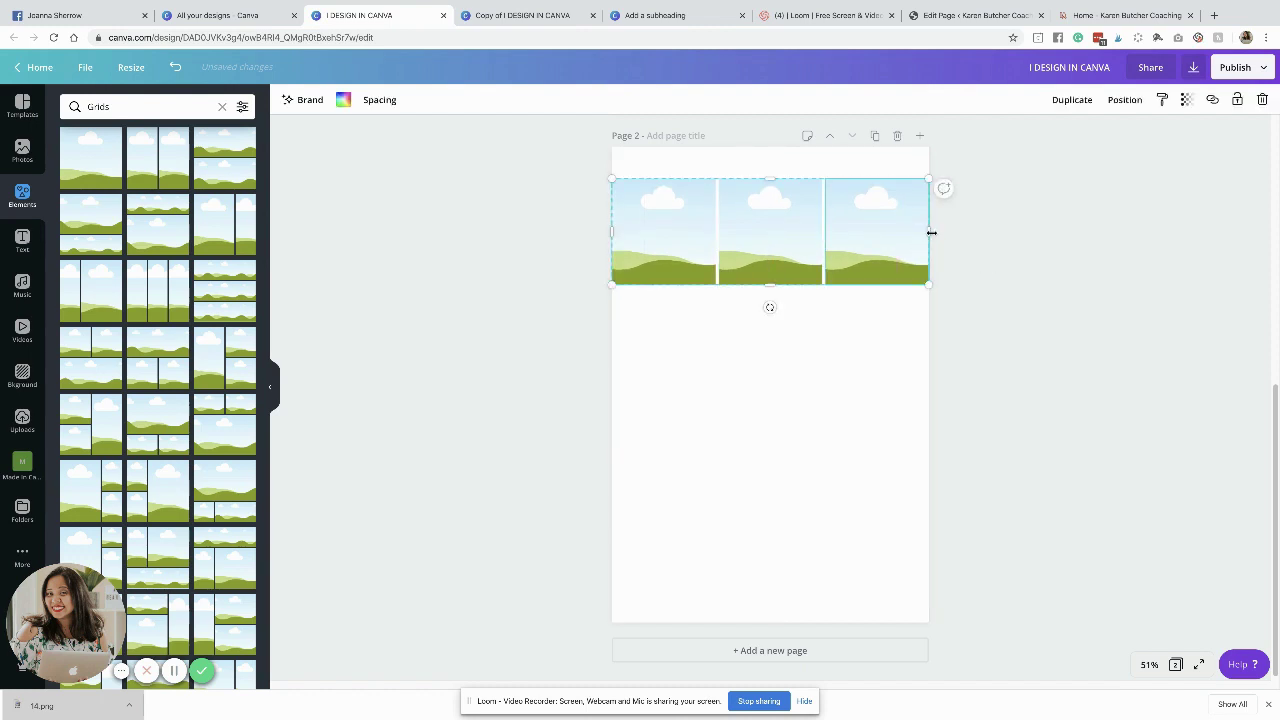
pyautogui.moveTo(931, 232); pyautogui.dragTo(923, 232)
pyautogui.moveTo(611, 232); pyautogui.dragTo(617, 232)
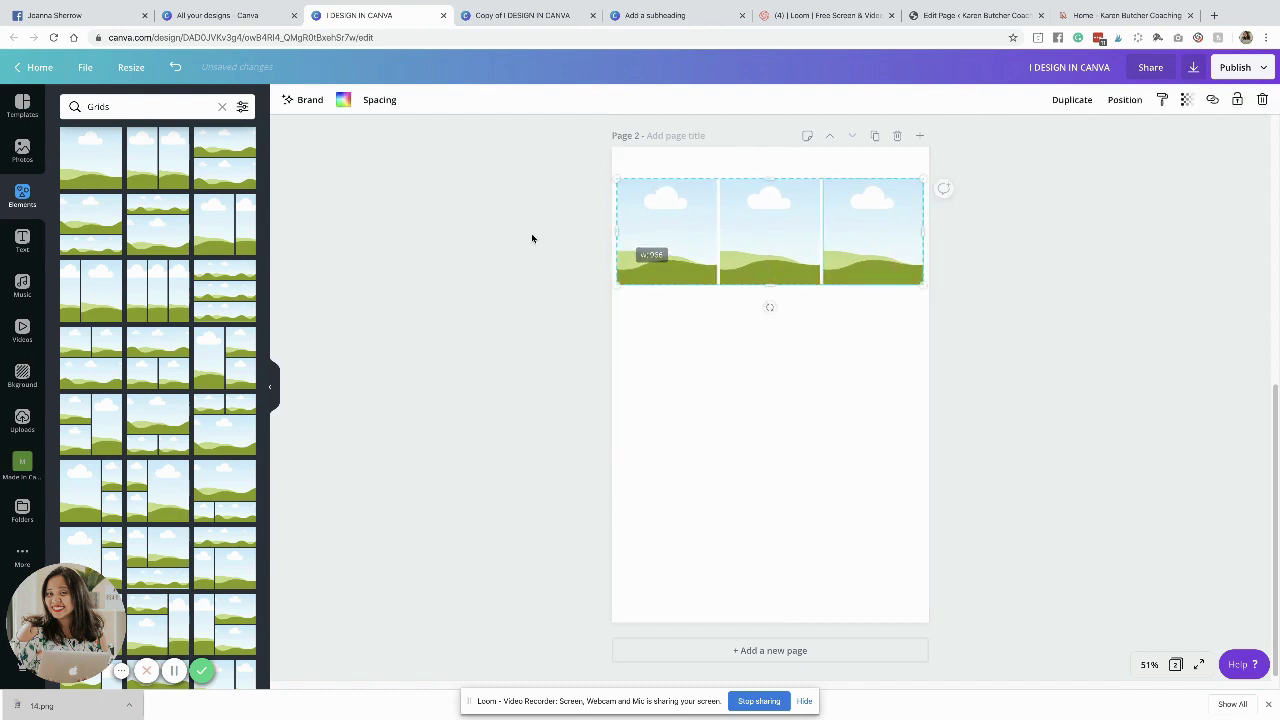
pyautogui.click(532, 238)
# Fill the grid with the pink-background, blue-shirt and beige-outfit Made In Canva photos
pyautogui.click(22, 463)
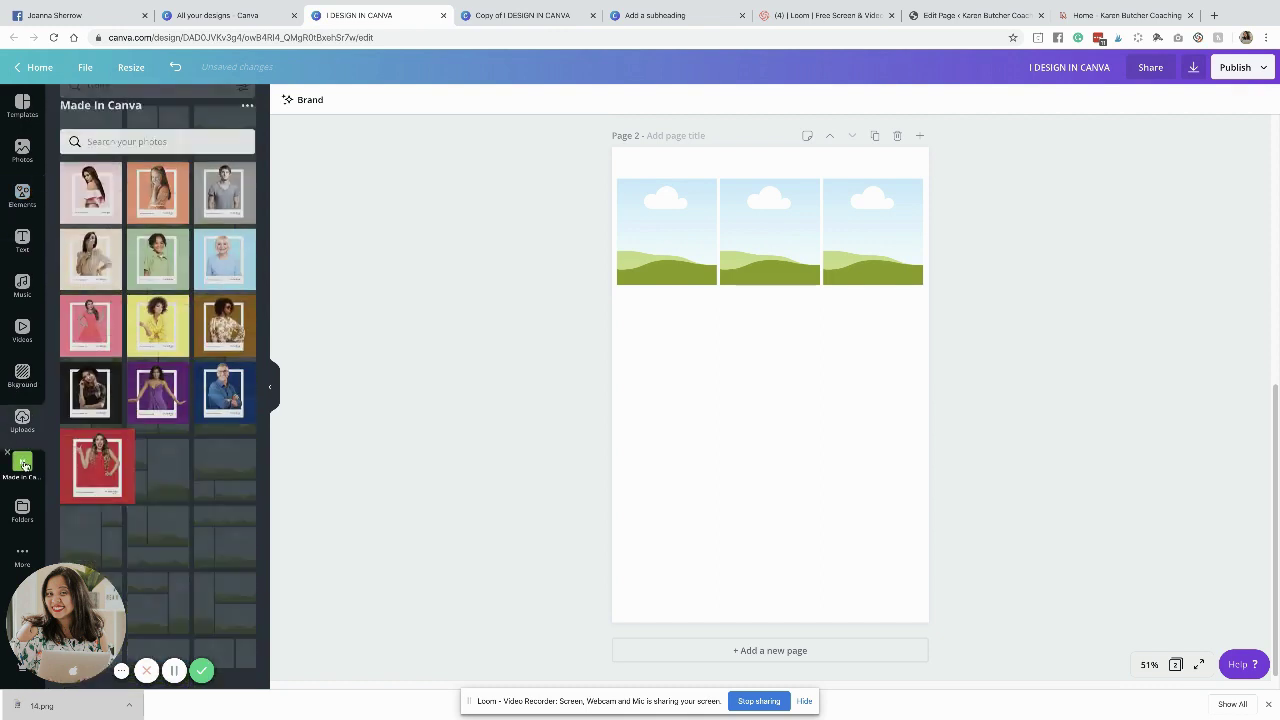
pyautogui.moveTo(90, 190); pyautogui.dragTo(666, 258)
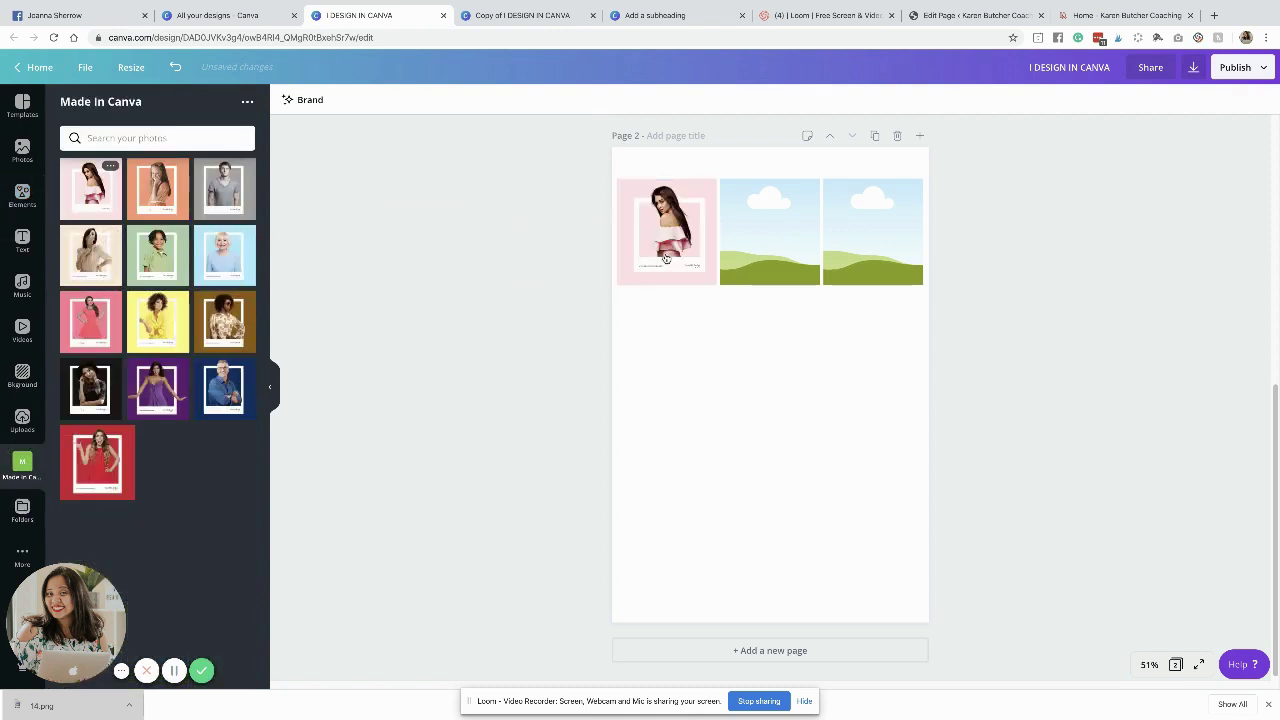
pyautogui.moveTo(90, 255); pyautogui.dragTo(870, 240)
pyautogui.moveTo(224, 255); pyautogui.dragTo(772, 285)
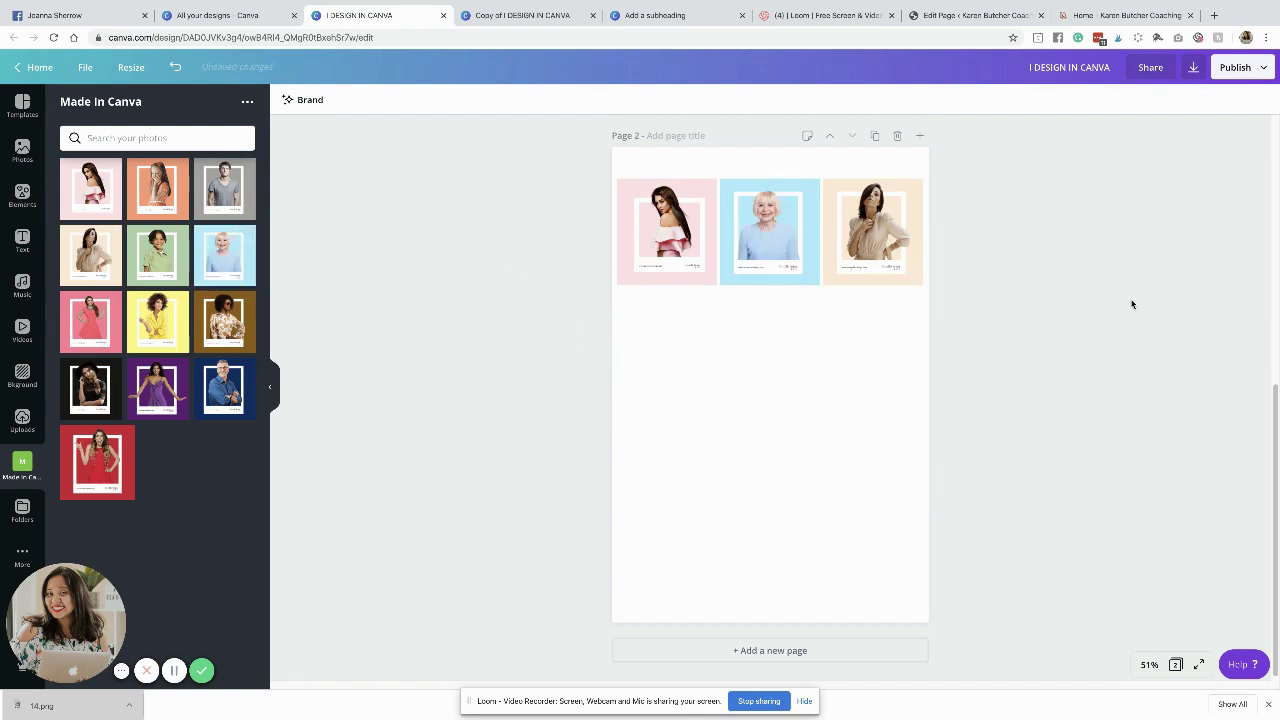
# Duplicate the row below and swap in the yellow-jacket, green-shirt and pink-dress photos
pyautogui.click(769, 305)
pyautogui.hotkey('ctrl', 'd')
pyautogui.moveTo(880, 342); pyautogui.dragTo(879, 331)
pyautogui.moveTo(160, 340); pyautogui.dragTo(651, 377)
pyautogui.moveTo(160, 248); pyautogui.dragTo(757, 379)
pyautogui.moveTo(100, 320); pyautogui.dragTo(926, 374)
# Select the lower row, then both rows of photos together
pyautogui.moveTo(902, 445); pyautogui.dragTo(706, 286)
pyautogui.click(1117, 434)
pyautogui.moveTo(852, 449); pyautogui.dragTo(620, 340)
pyautogui.click(951, 351)
pyautogui.moveTo(1007, 362); pyautogui.dragTo(529, 358)
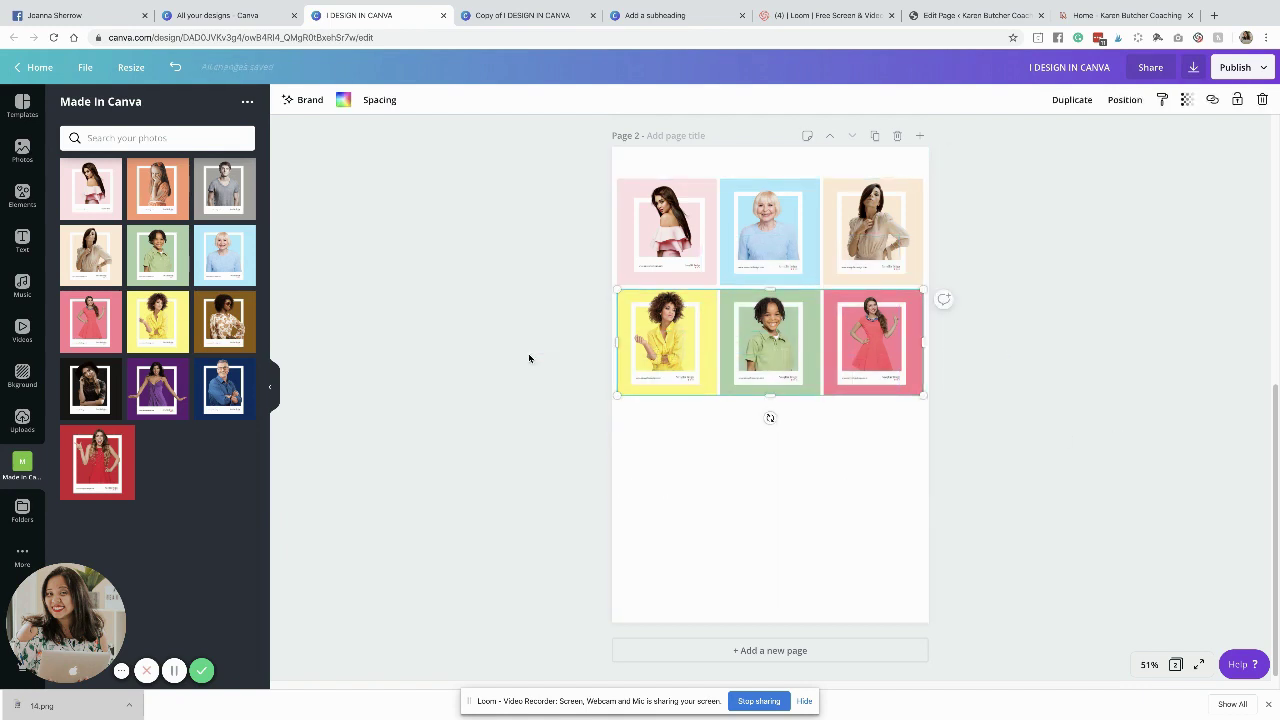
pyautogui.moveTo(989, 315); pyautogui.dragTo(629, 200)
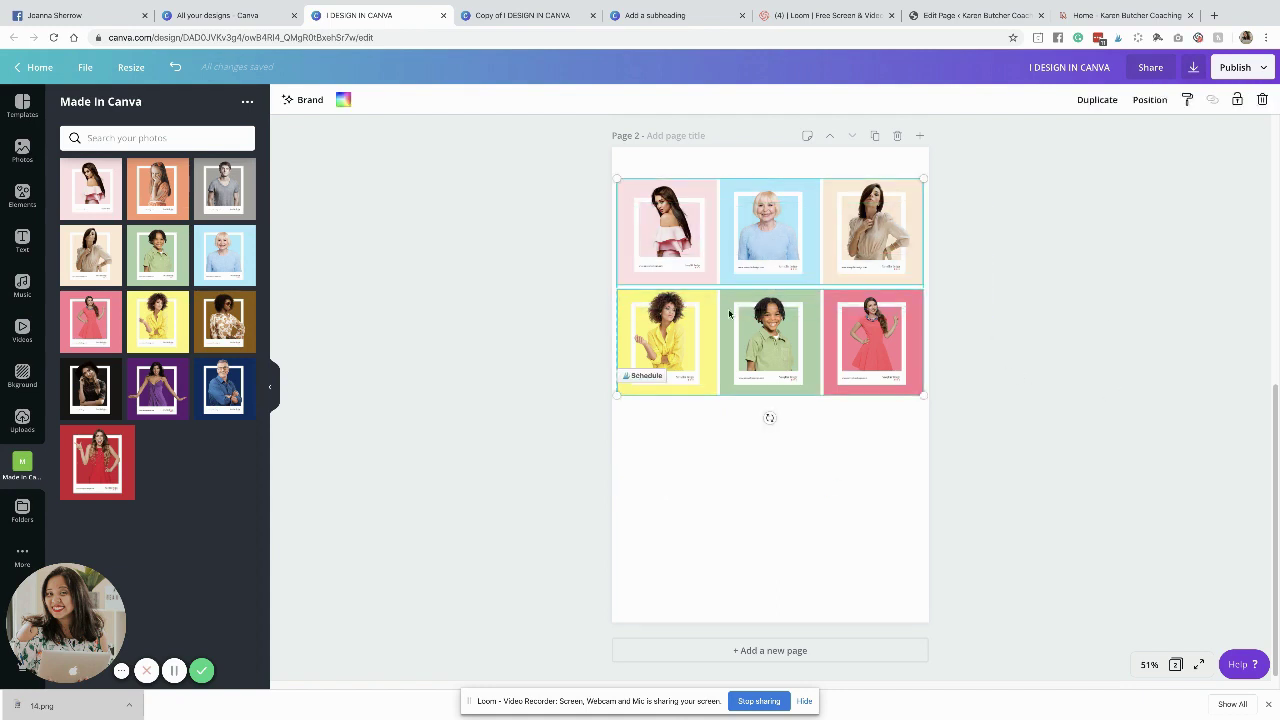
# Duplicate both photo rows and place the copy beneath the originals
pyautogui.click(1097, 99)
pyautogui.moveTo(892, 216); pyautogui.dragTo(887, 430)
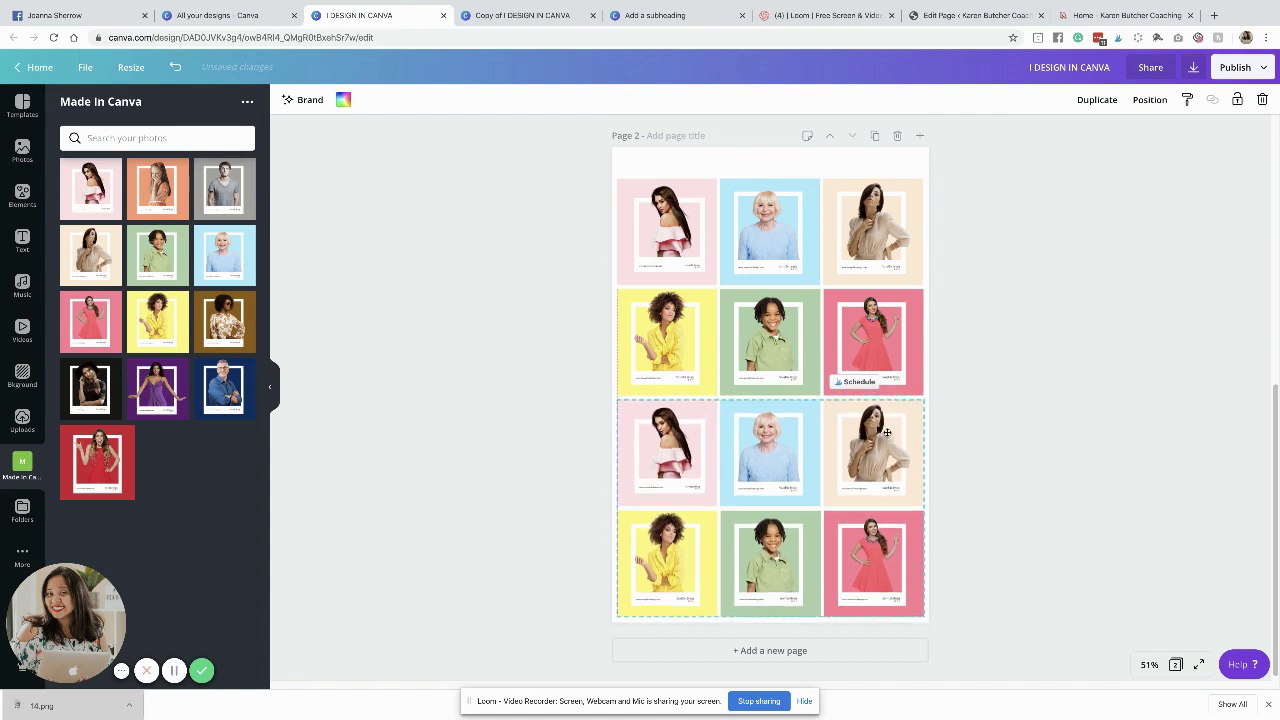
pyautogui.click(1108, 443)
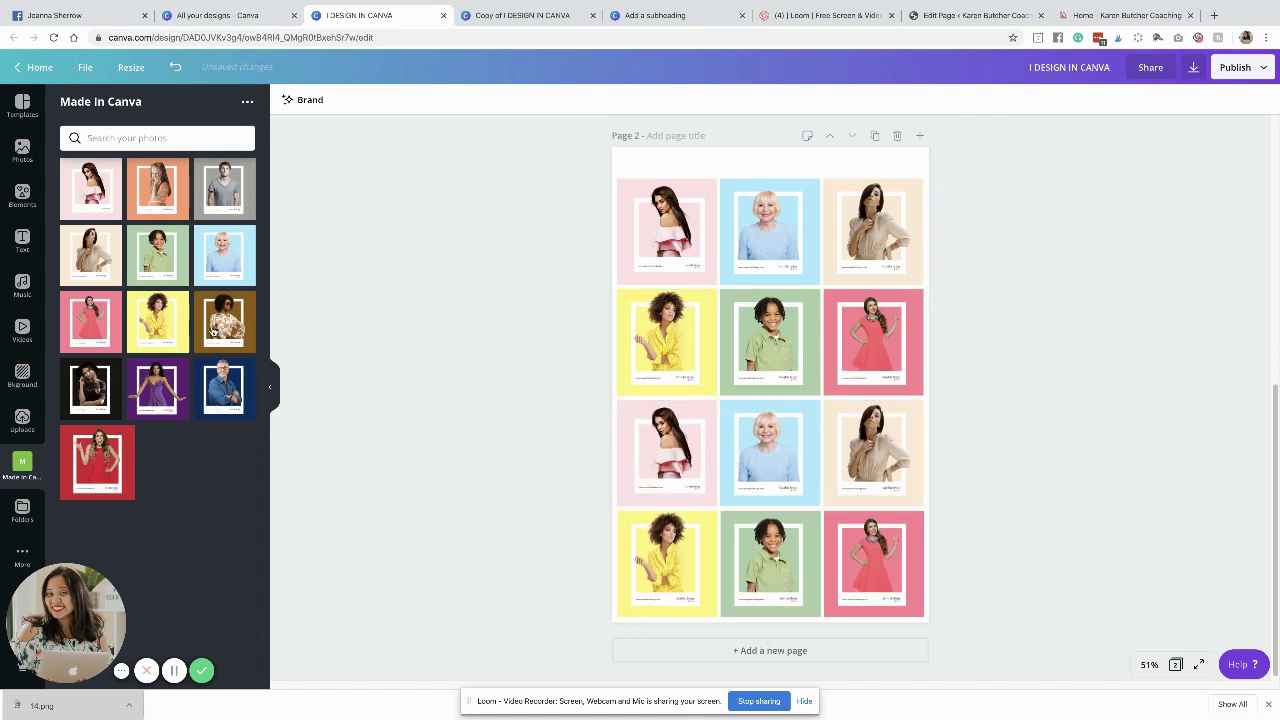
# Fill rows three and four with orange, grey-shirt, brown, black, purple-dress and blue-suit photos
pyautogui.moveTo(182, 212); pyautogui.dragTo(660, 450)
pyautogui.moveTo(226, 186); pyautogui.dragTo(870, 450)
pyautogui.moveTo(227, 322); pyautogui.dragTo(762, 482)
pyautogui.moveTo(92, 399); pyautogui.dragTo(664, 560)
pyautogui.moveTo(157, 390); pyautogui.dragTo(770, 563)
pyautogui.moveTo(226, 378); pyautogui.dragTo(890, 590)
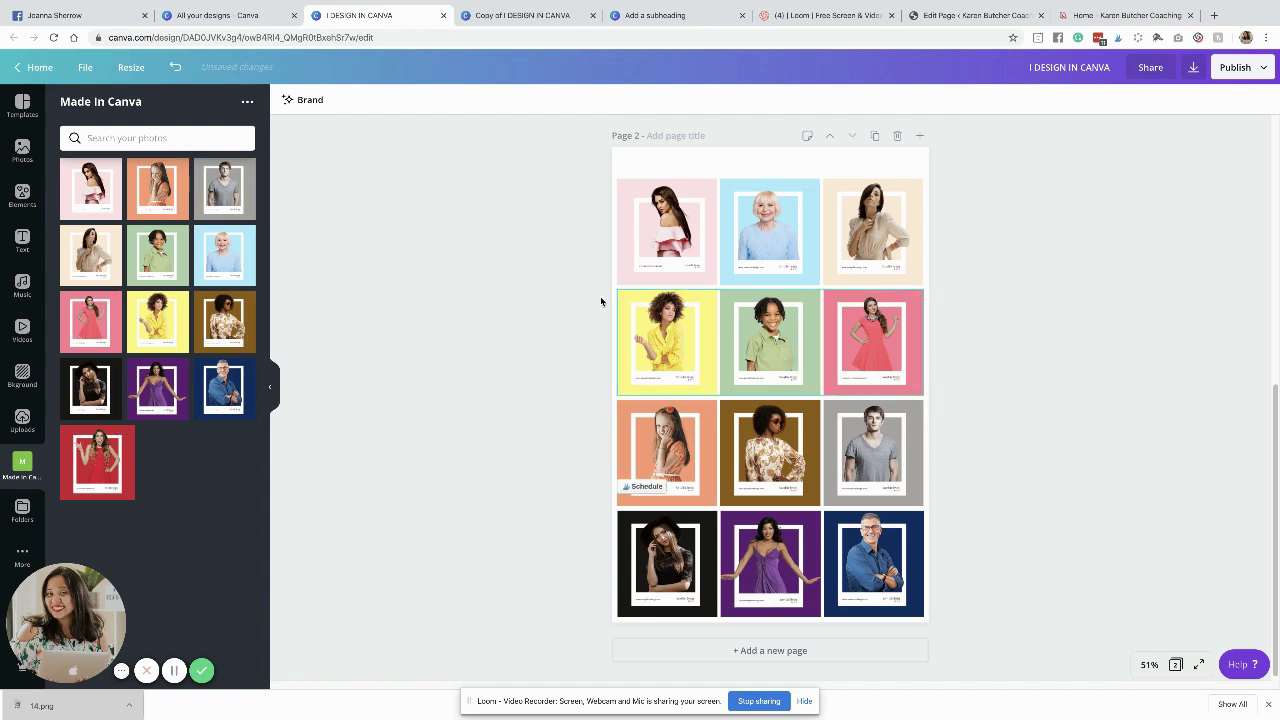
pyautogui.scroll(-1, 1163, 422)
pyautogui.moveTo(1062, 627); pyautogui.dragTo(614, 172)
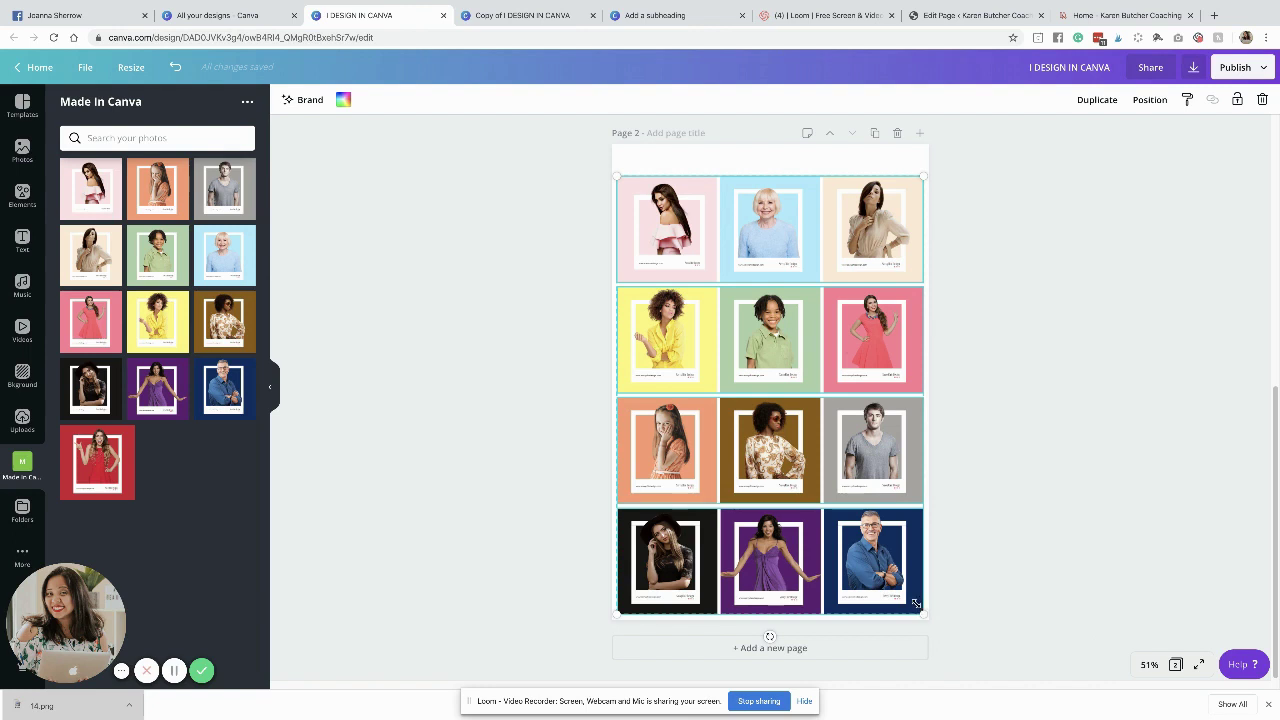
# Shrink the photo grid slightly, then widen each of the four rows so they line up
pyautogui.moveTo(916, 603); pyautogui.dragTo(905, 588)
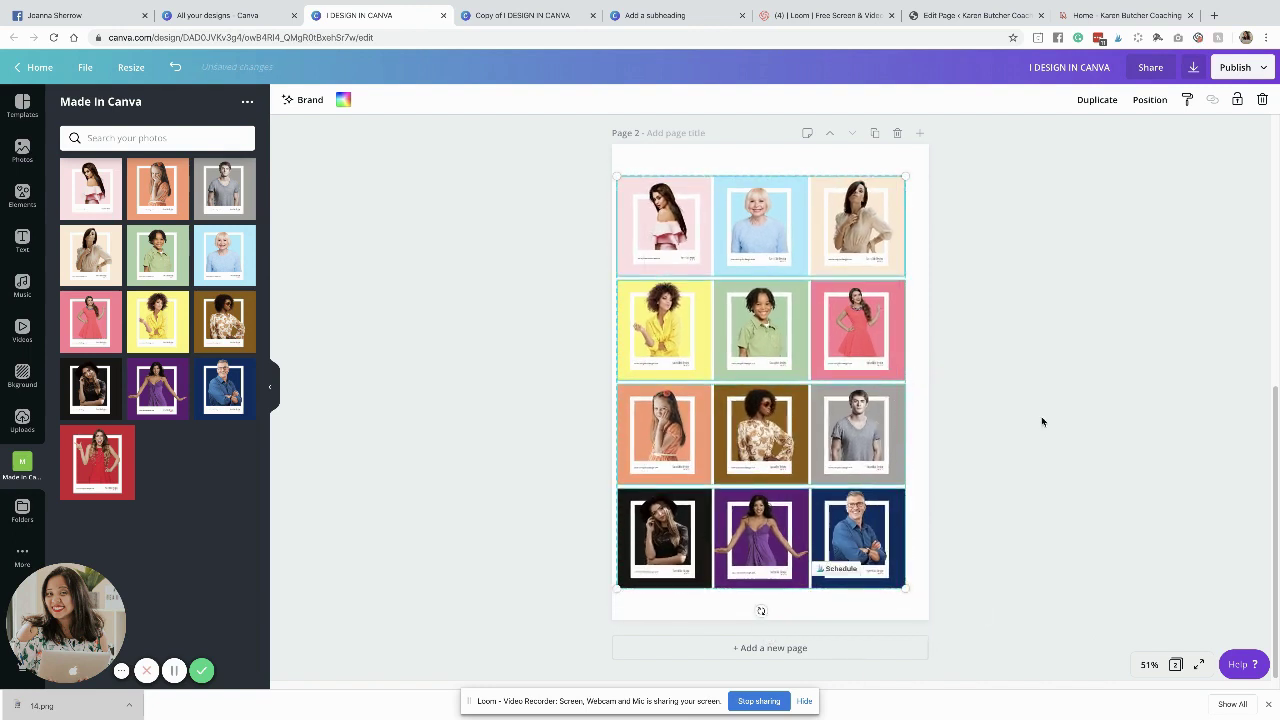
pyautogui.click(970, 527)
pyautogui.click(897, 230)
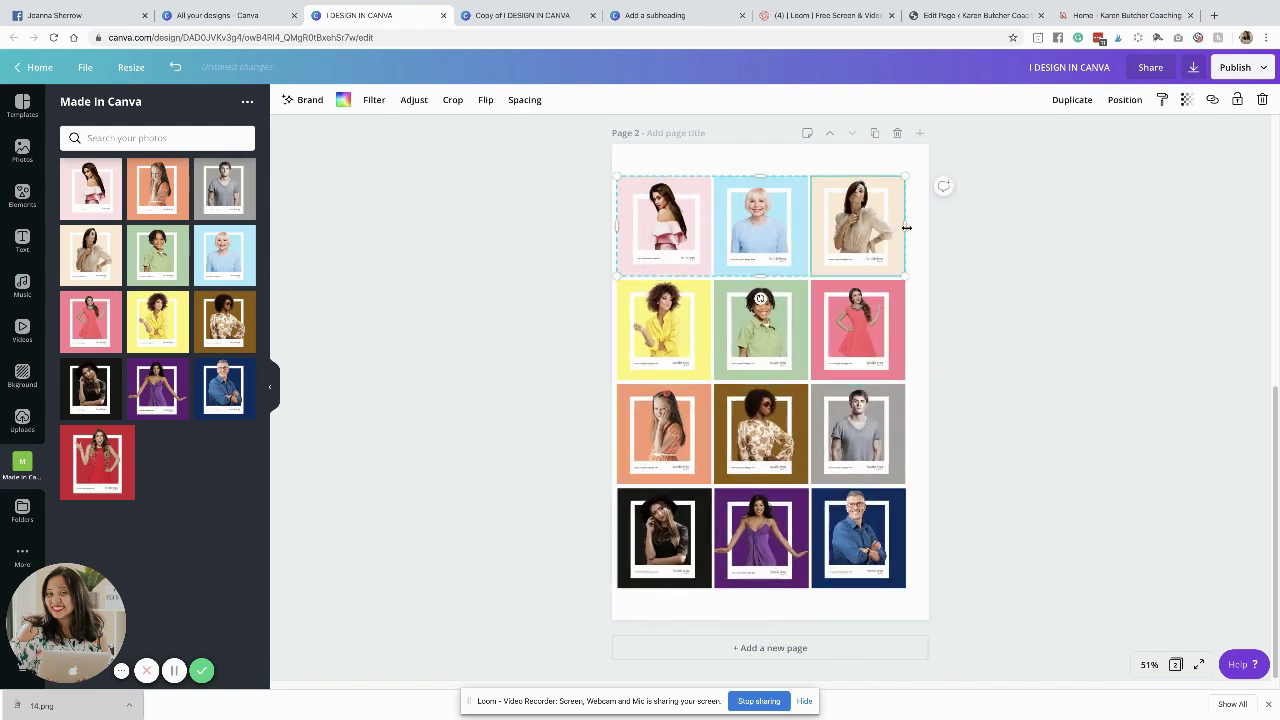
pyautogui.moveTo(906, 228); pyautogui.dragTo(919, 236)
pyautogui.click(880, 330)
pyautogui.moveTo(906, 332); pyautogui.dragTo(928, 332)
pyautogui.click(870, 430)
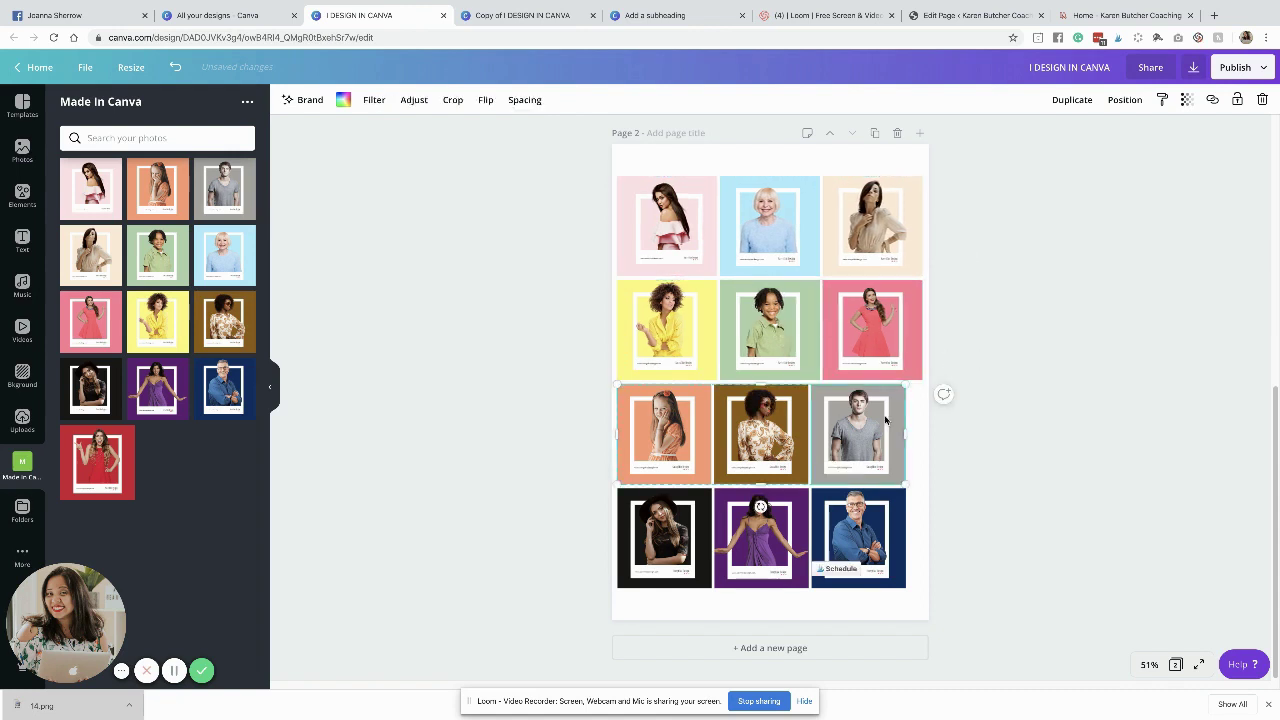
pyautogui.moveTo(905, 433); pyautogui.dragTo(922, 433)
pyautogui.click(833, 535)
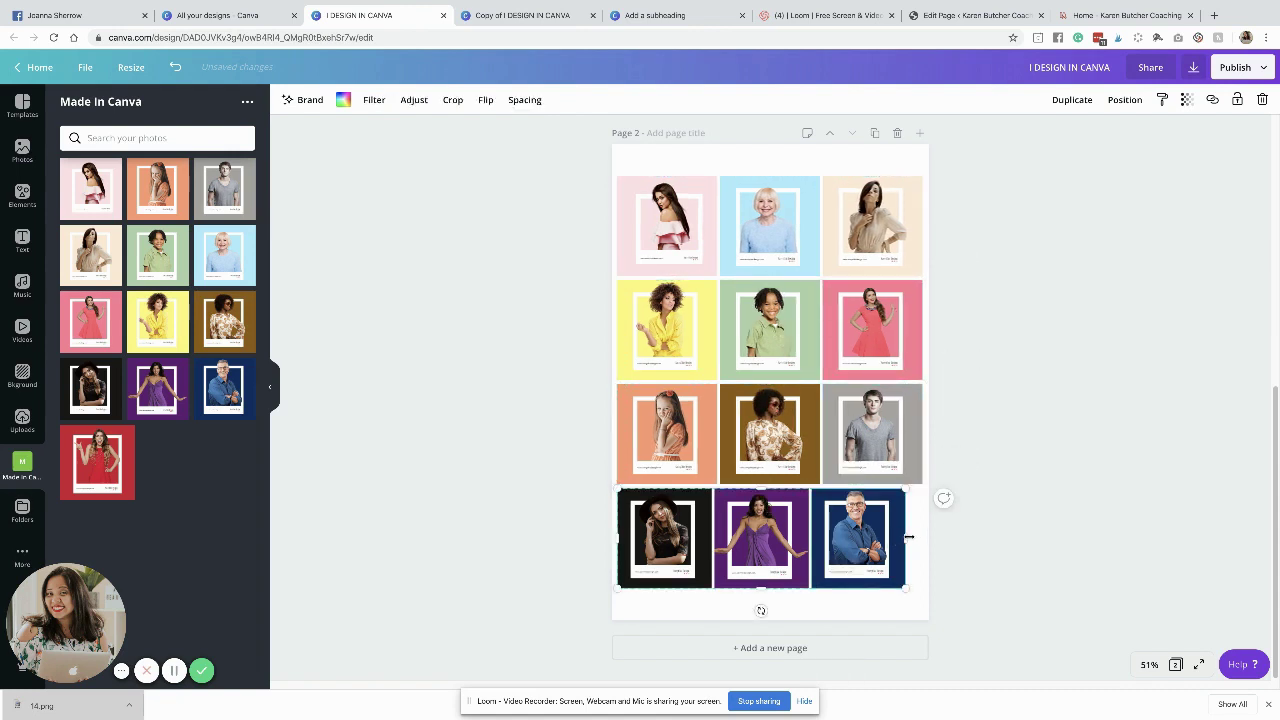
pyautogui.moveTo(906, 535); pyautogui.dragTo(922, 536)
pyautogui.click(983, 491)
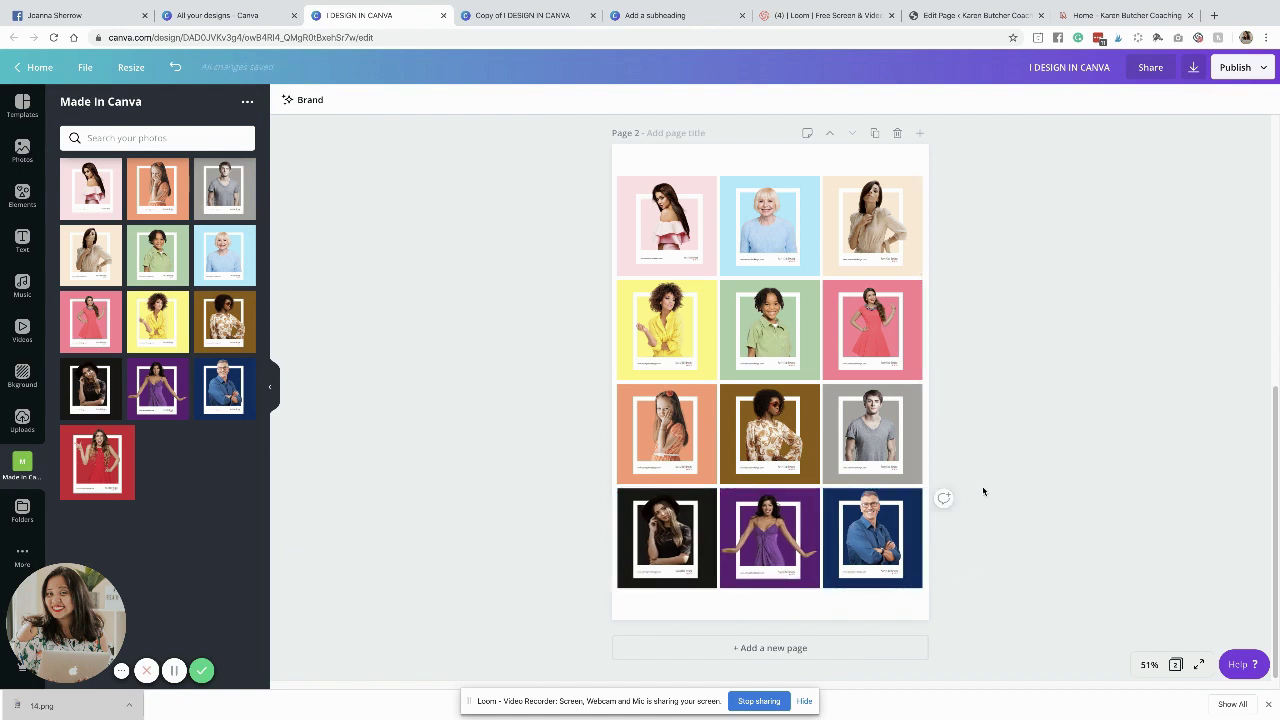
# Add a subheading text box below the photo grid
pyautogui.click(21, 238)
pyautogui.click(102, 204)
pyautogui.moveTo(774, 375); pyautogui.dragTo(734, 592)
pyautogui.write('www.savvychicdesign.com')
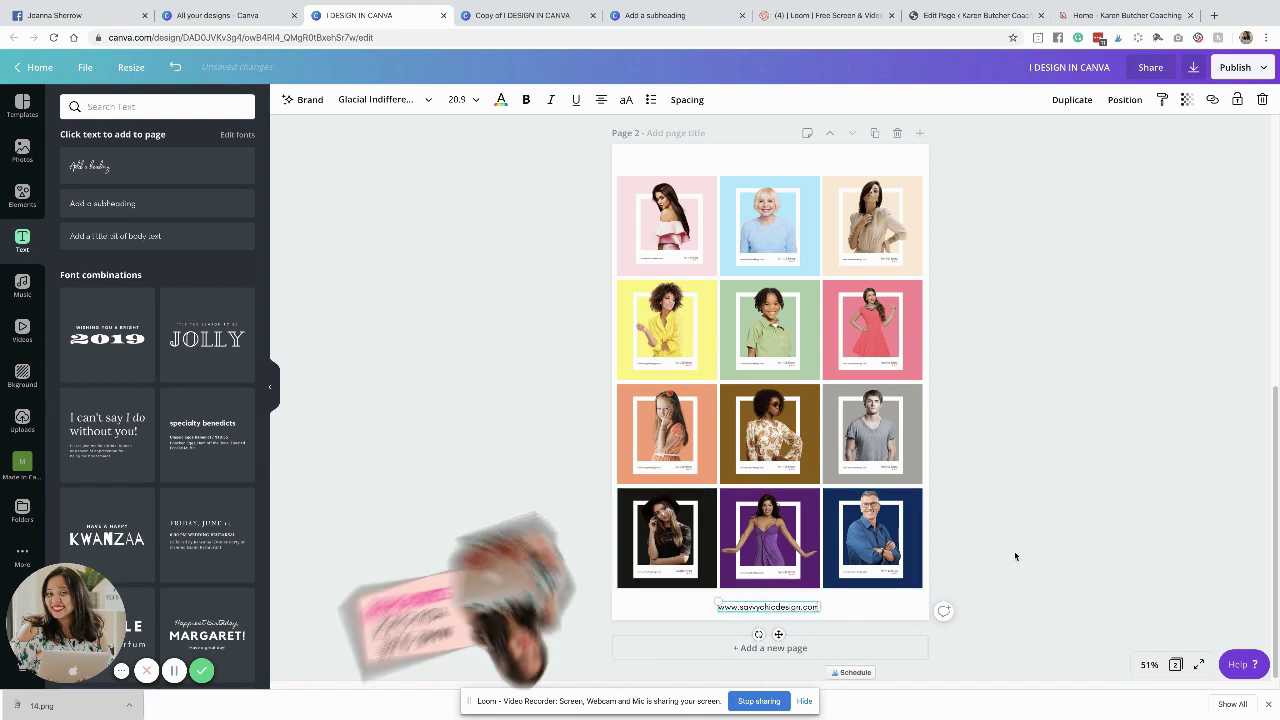
pyautogui.click(785, 614)
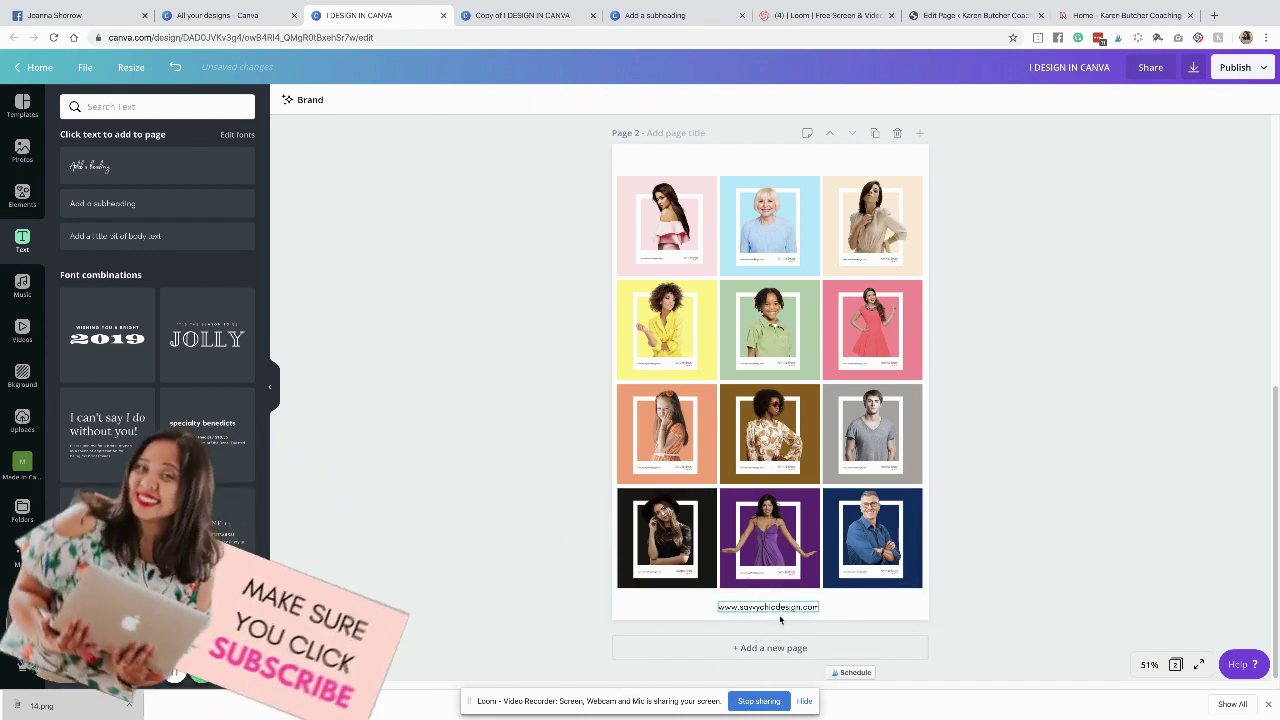
pyautogui.click(22, 420)
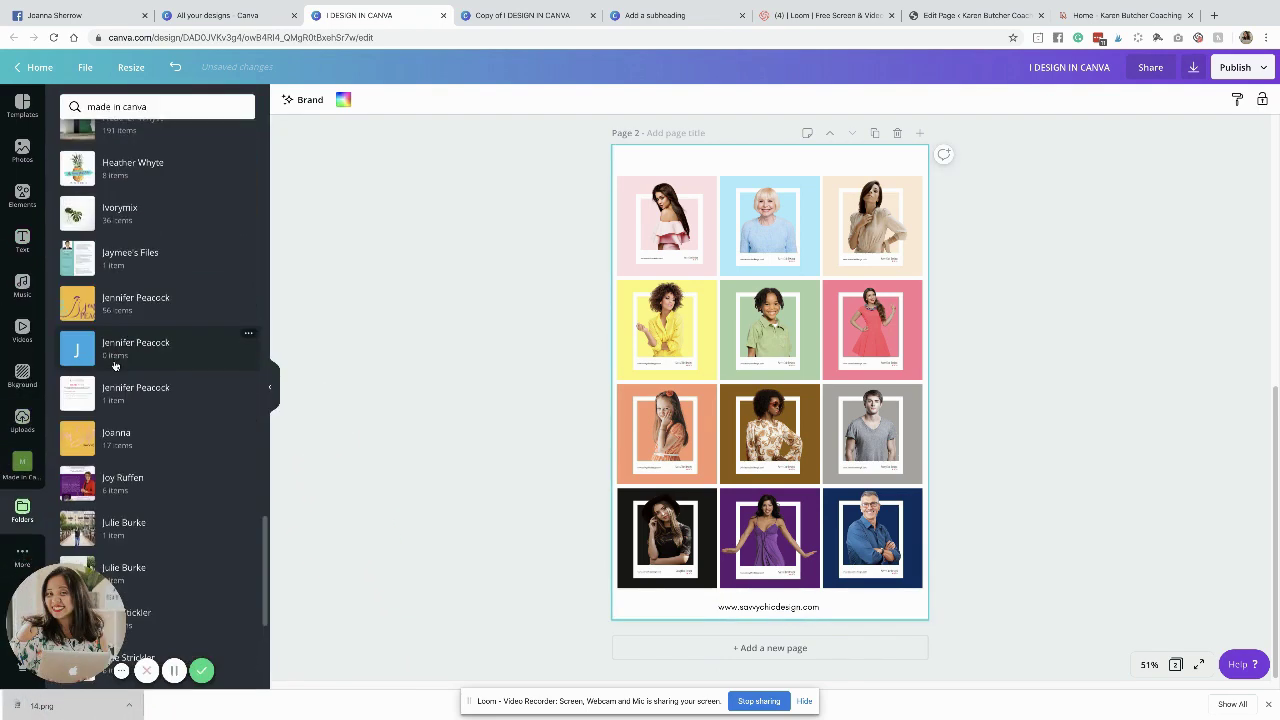
pyautogui.scroll(10, 172, 302)
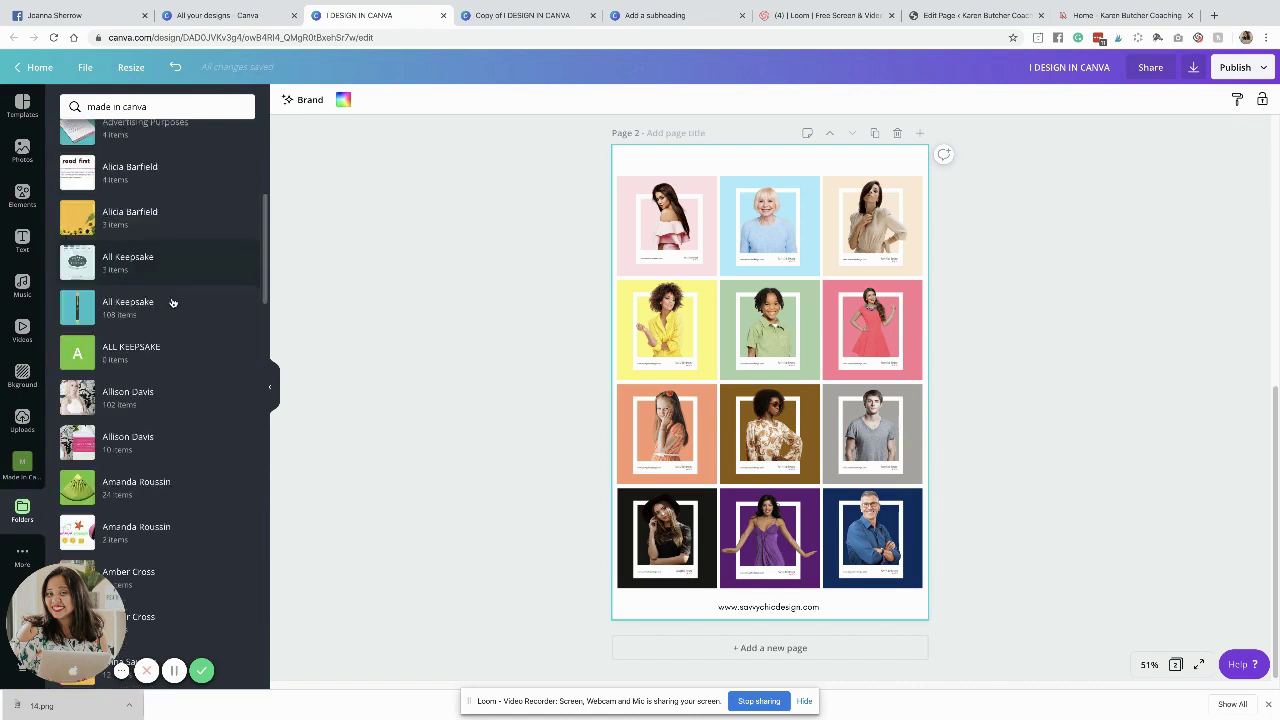
pyautogui.scroll(5, 172, 220)
pyautogui.click(118, 346)
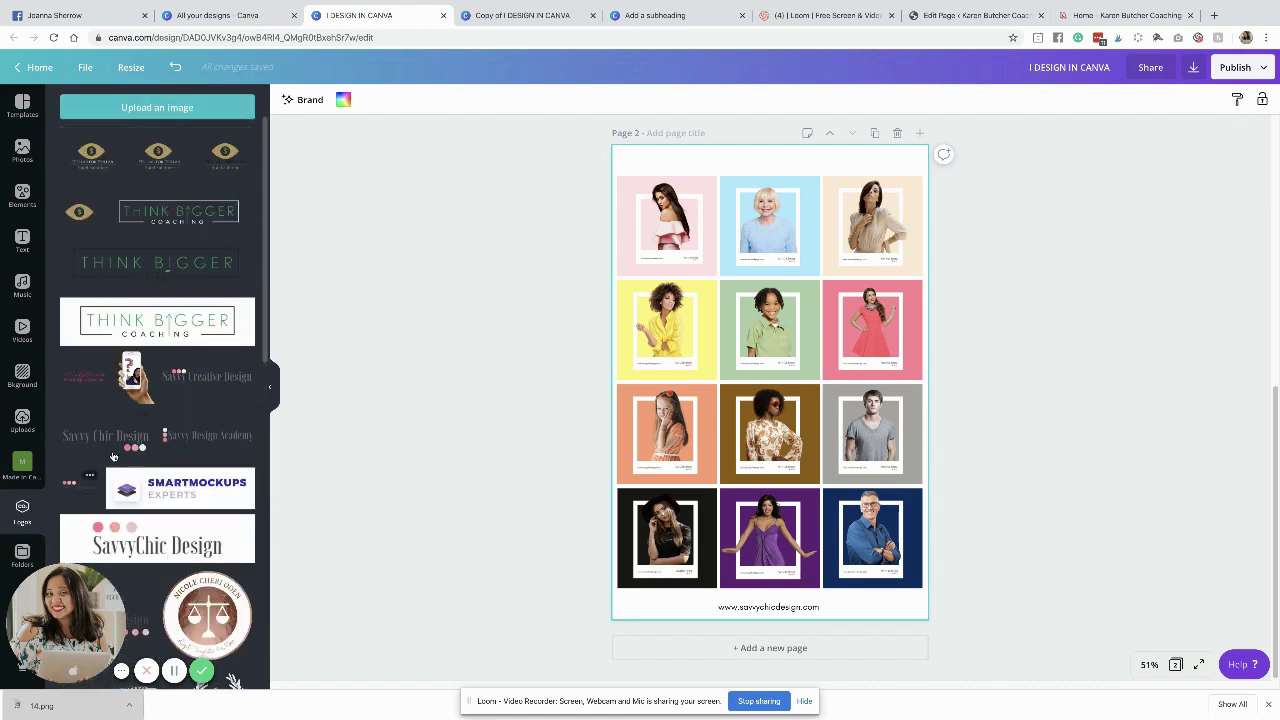
pyautogui.scroll(-5, 120, 503)
pyautogui.click(808, 420)
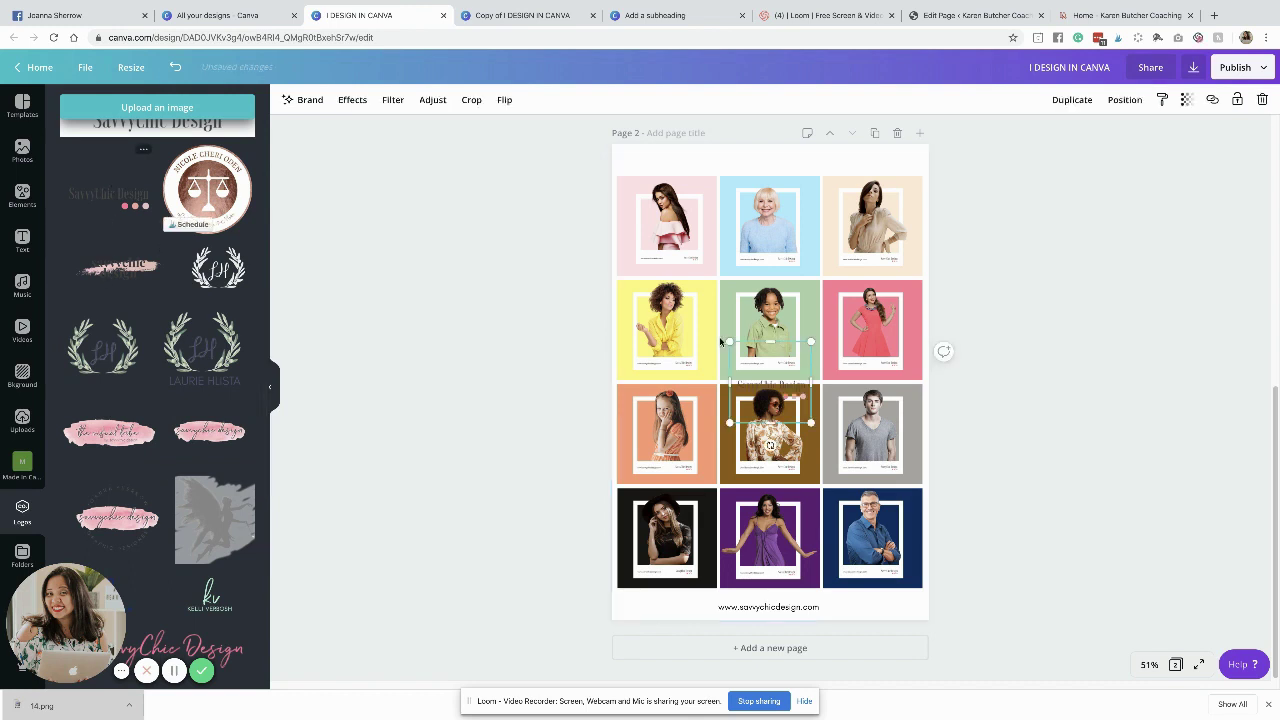
pyautogui.moveTo(790, 410); pyautogui.dragTo(787, 160)
pyautogui.click(1012, 255)
pyautogui.click(1195, 665)
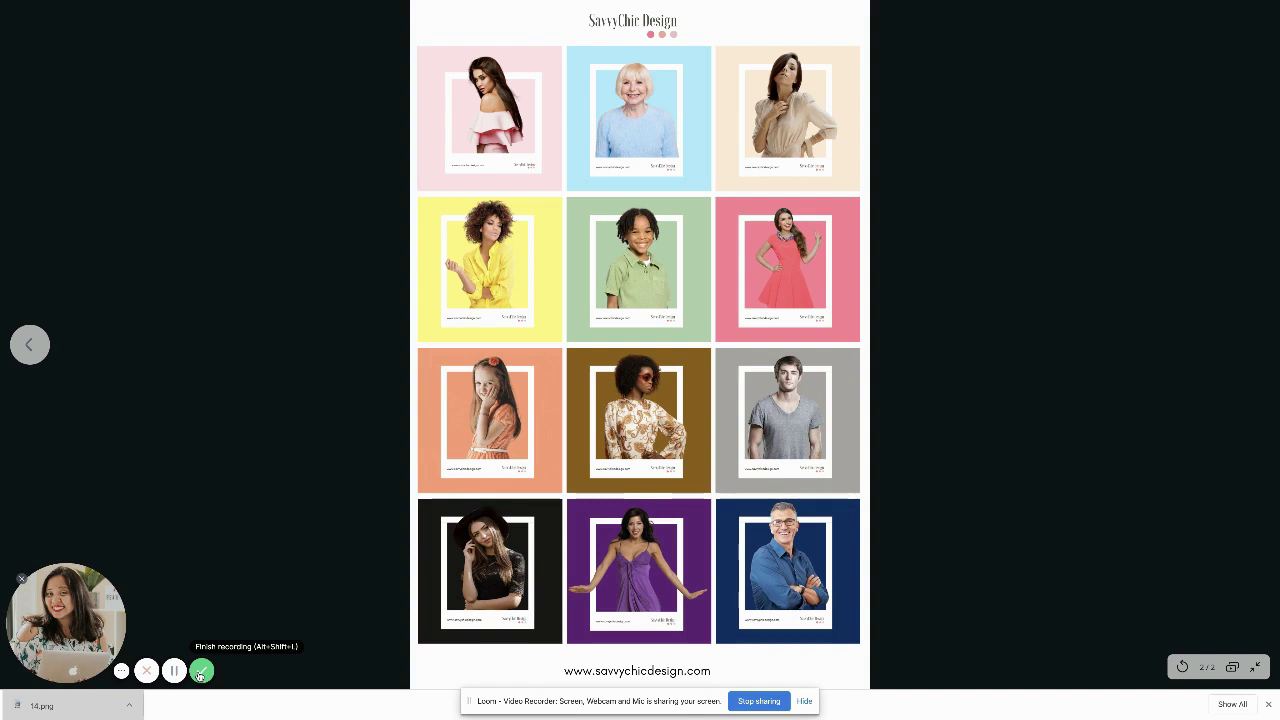
pyautogui.click(804, 702)
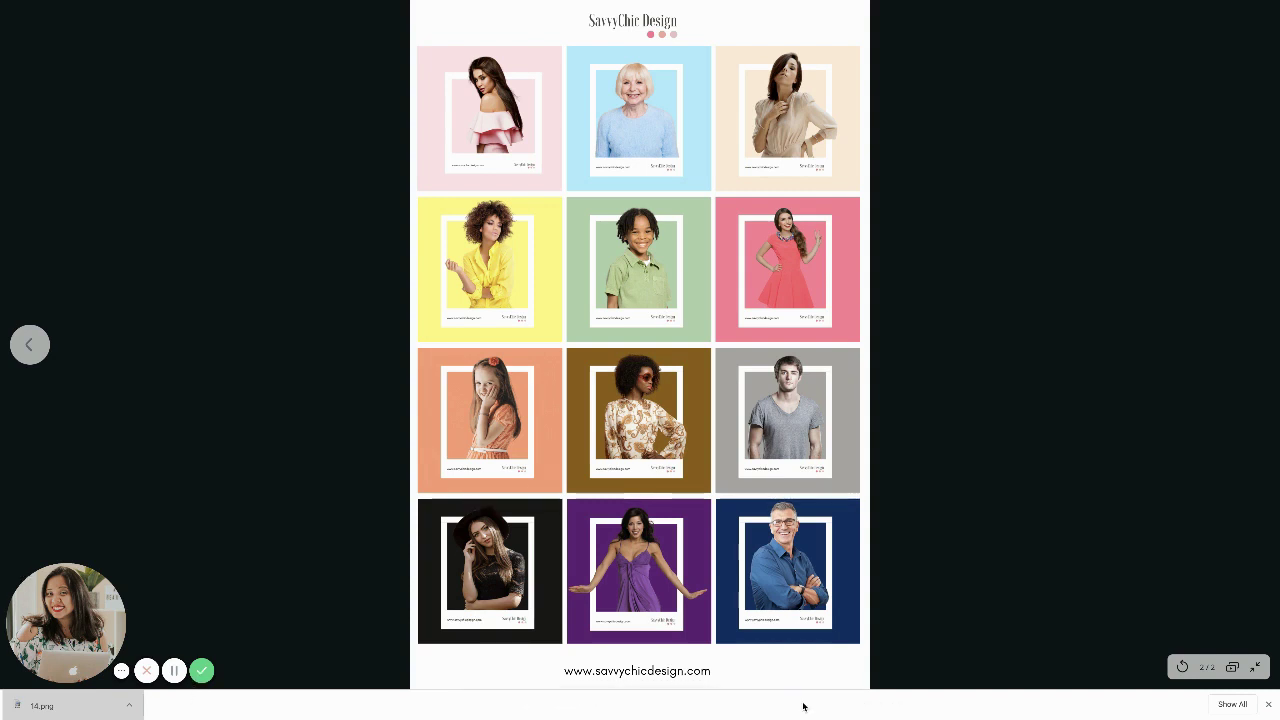